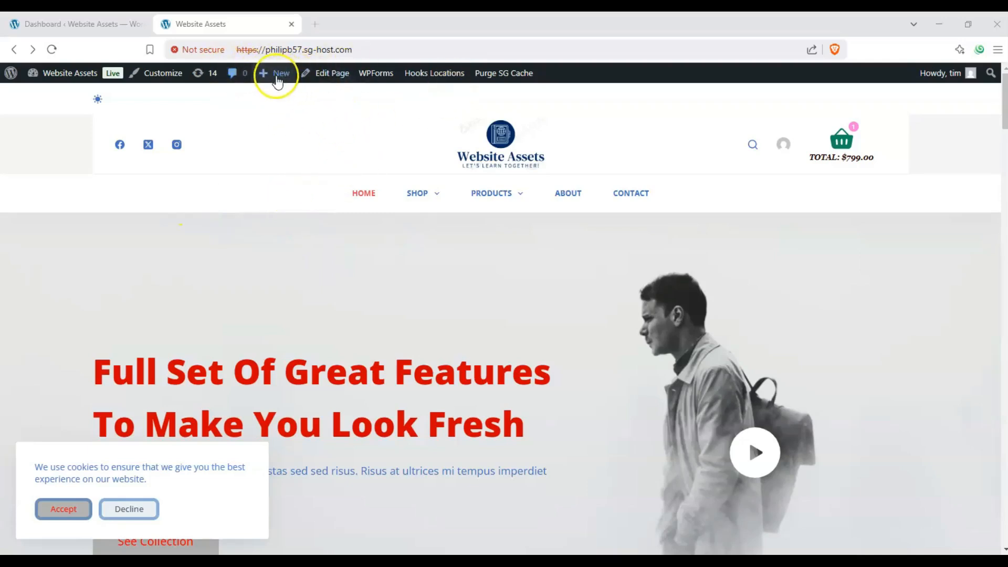
Create a new page from the site's WordPress dashboard
{"action": "mouse_move", "coordinate": [276, 79]}
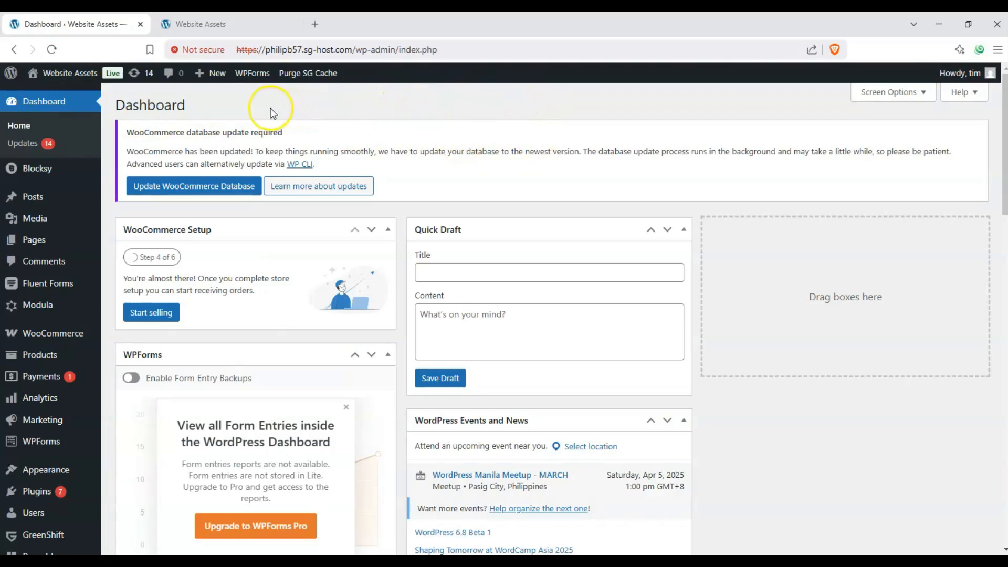
{"action": "left_click_drag", "start_coordinate": [208, 109], "coordinate": [112, 111]}
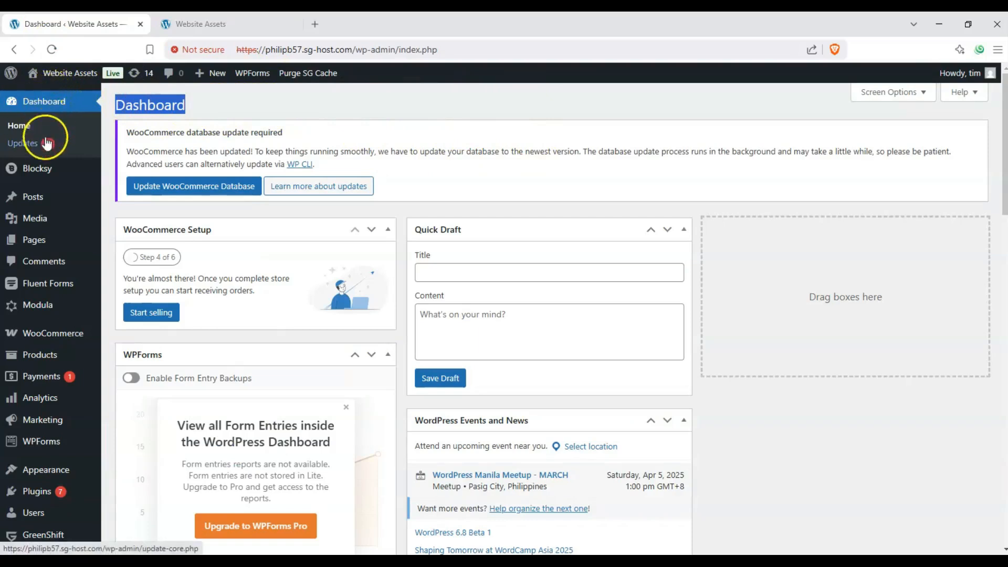
{"action": "mouse_move", "coordinate": [58, 246]}
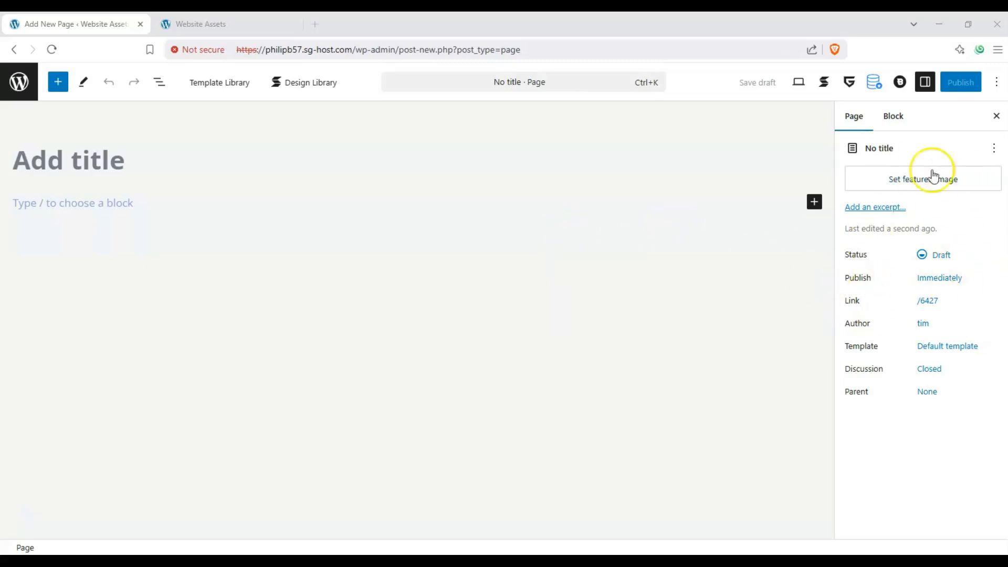
Show the block settings beside the new page and title the page "Stackable Call-to-Action test"
{"action": "left_click", "coordinate": [922, 91]}
{"action": "left_click", "coordinate": [923, 90]}
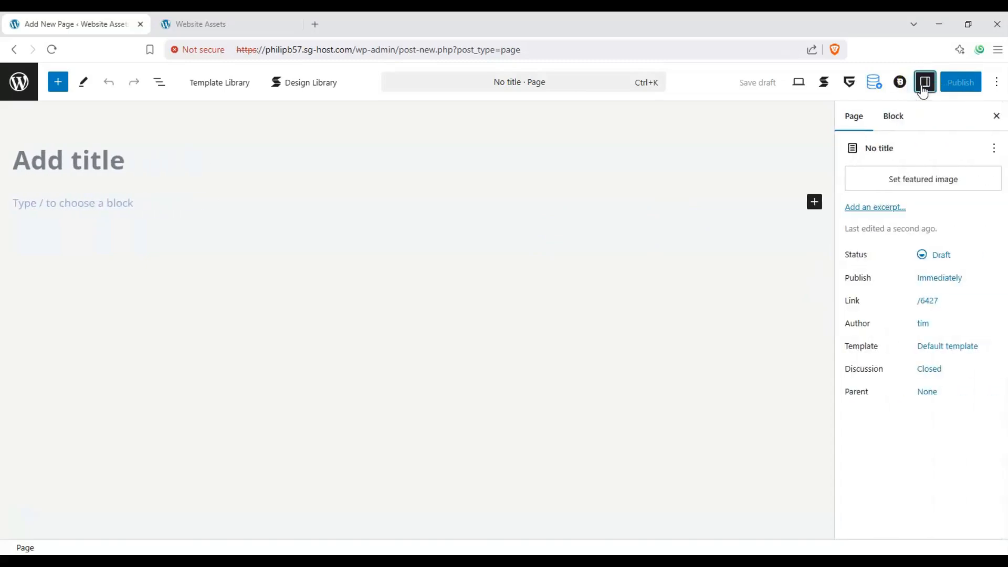
{"action": "left_click", "coordinate": [893, 116]}
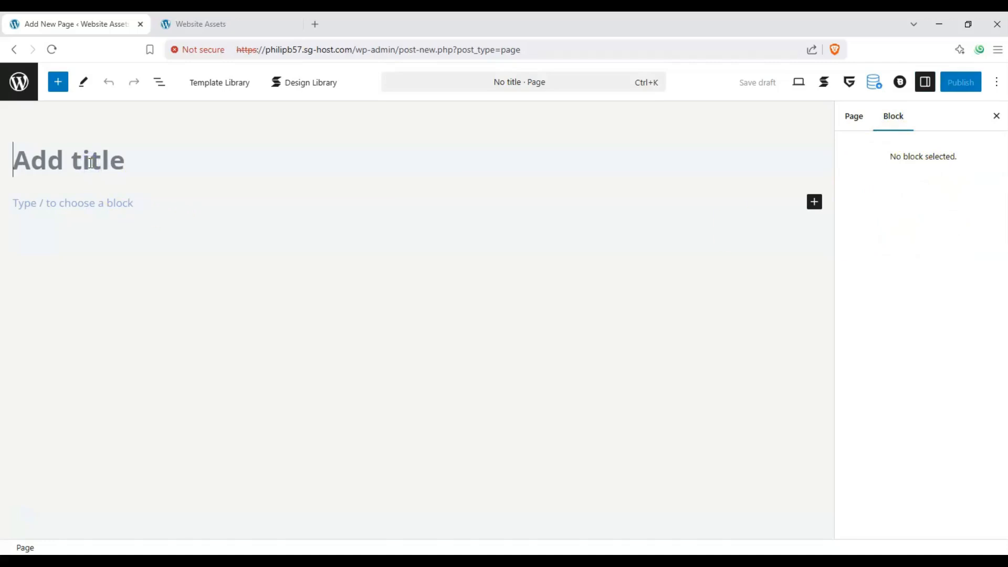
{"action": "type", "text": "Stackable Call-to-Actio"}
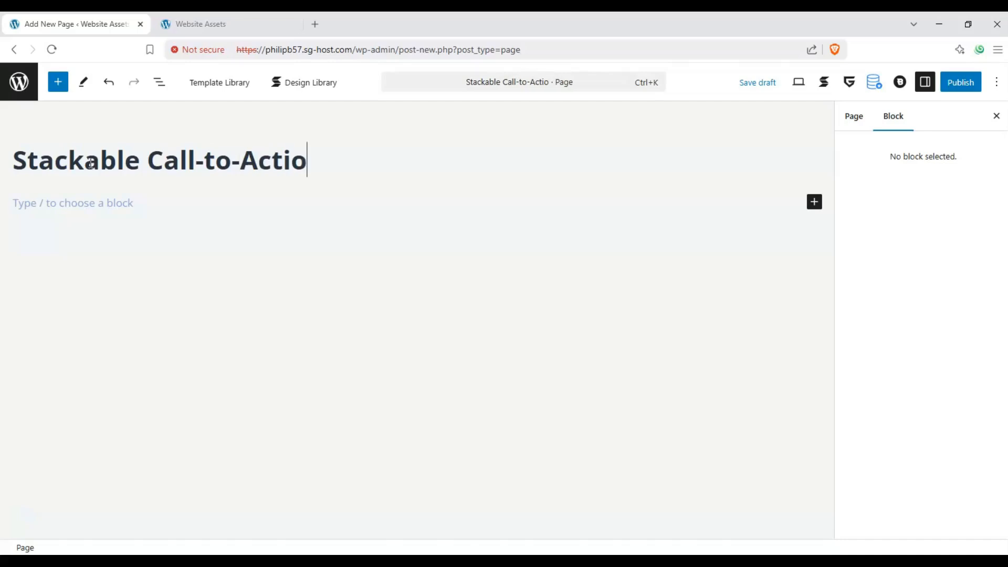
{"action": "type", "text": "n test"}
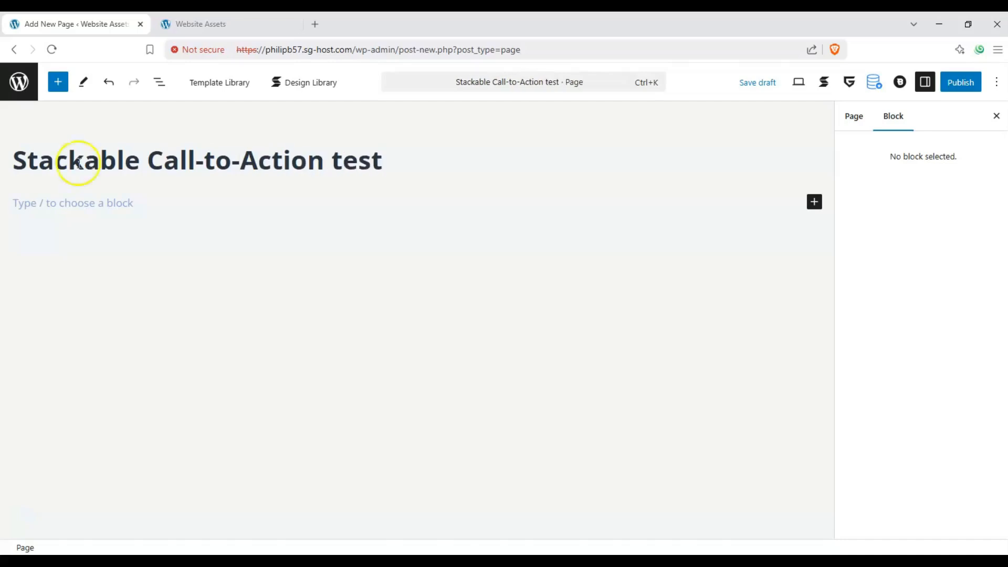
Add a Stackable Call to Action block below the title, using the Default variation
{"action": "left_click", "coordinate": [42, 211]}
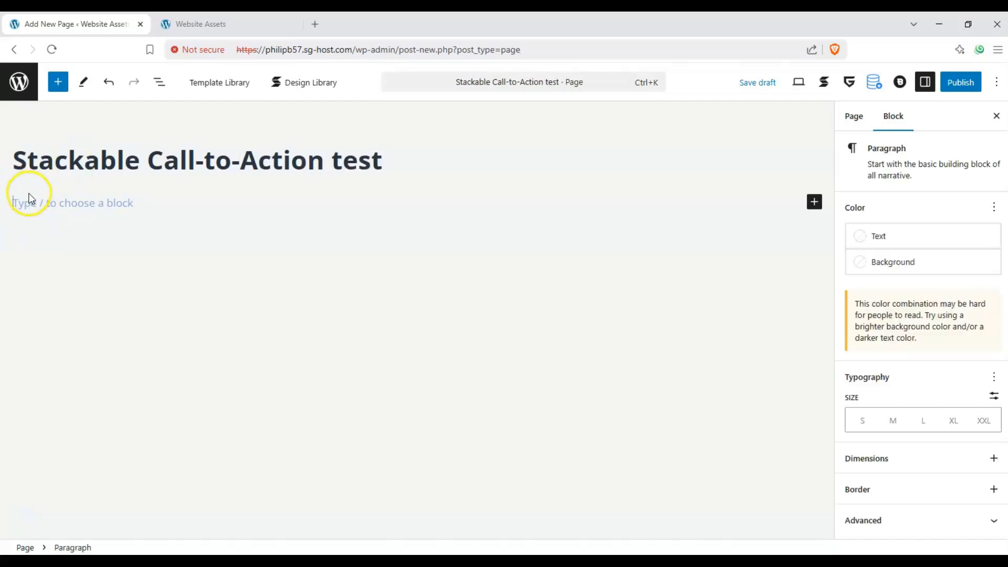
{"action": "left_click", "coordinate": [63, 89]}
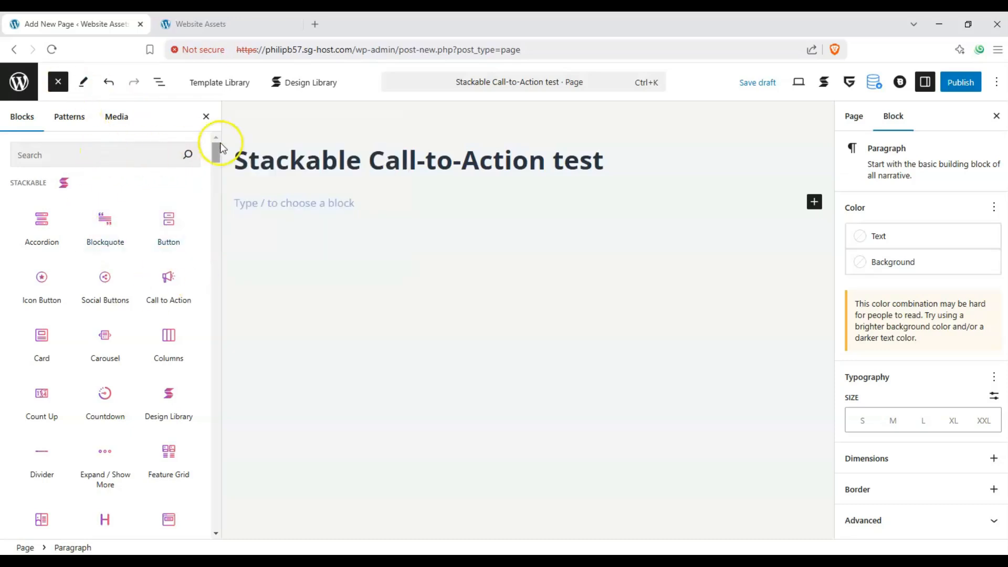
{"action": "mouse_move", "coordinate": [215, 152]}
{"action": "left_mouse_down"}
{"action": "mouse_move", "coordinate": [218, 174]}
{"action": "mouse_move", "coordinate": [220, 135]}
{"action": "left_mouse_up"}
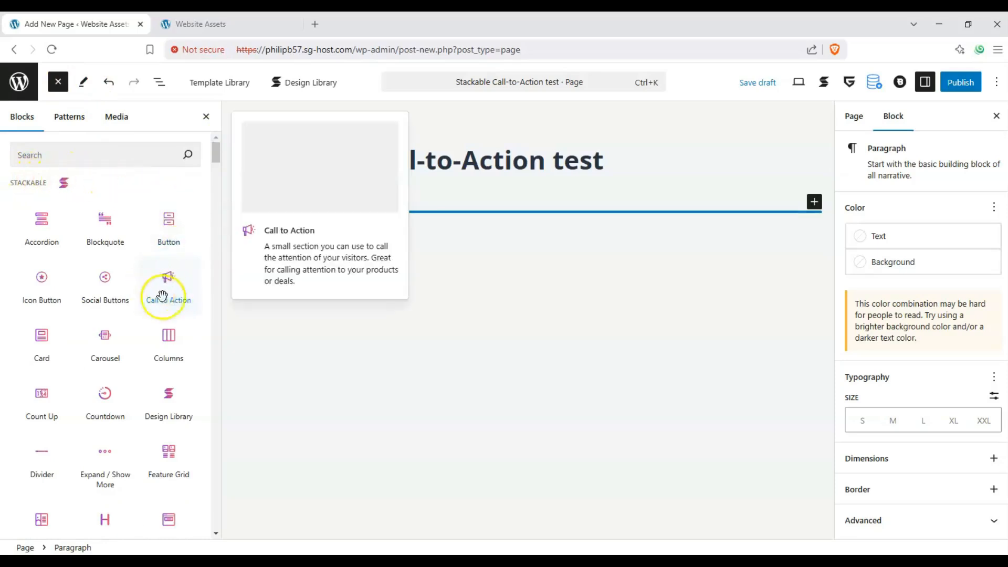
{"action": "left_click_drag", "start_coordinate": [168, 281], "coordinate": [309, 210]}
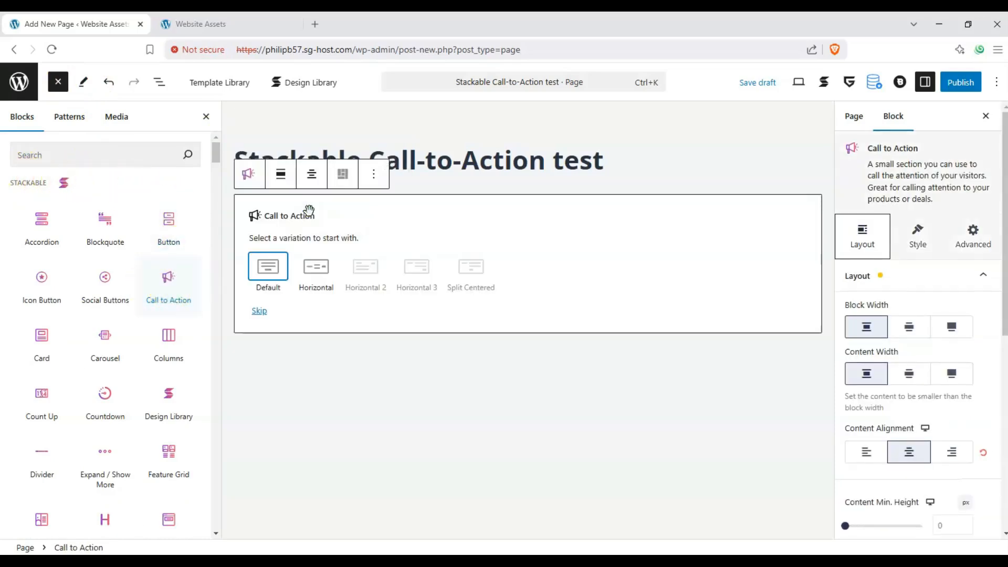
{"action": "left_click", "coordinate": [64, 84]}
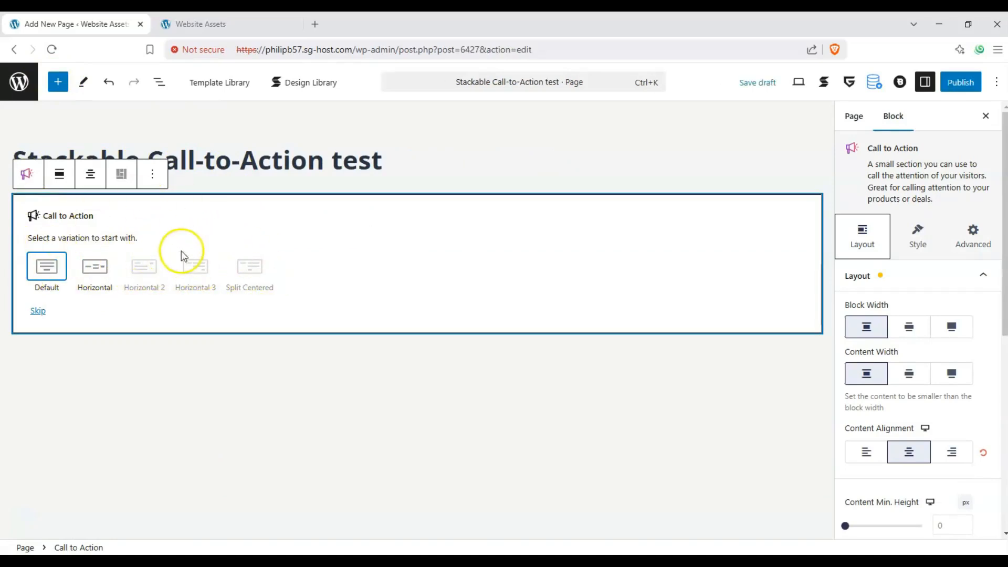
{"action": "left_click", "coordinate": [47, 270]}
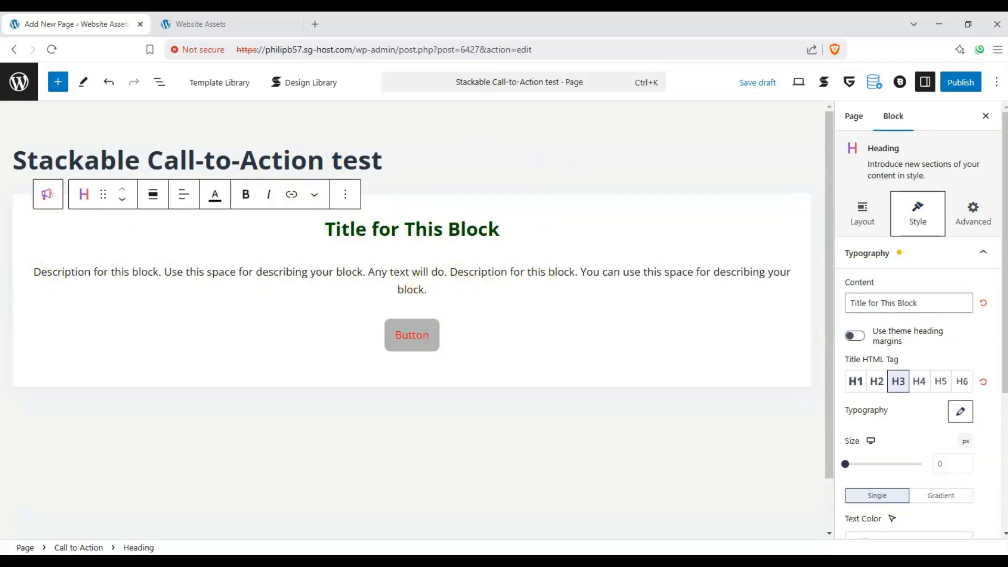
Select the whole Call to Action block and set its block width to wide
{"action": "left_click", "coordinate": [410, 483]}
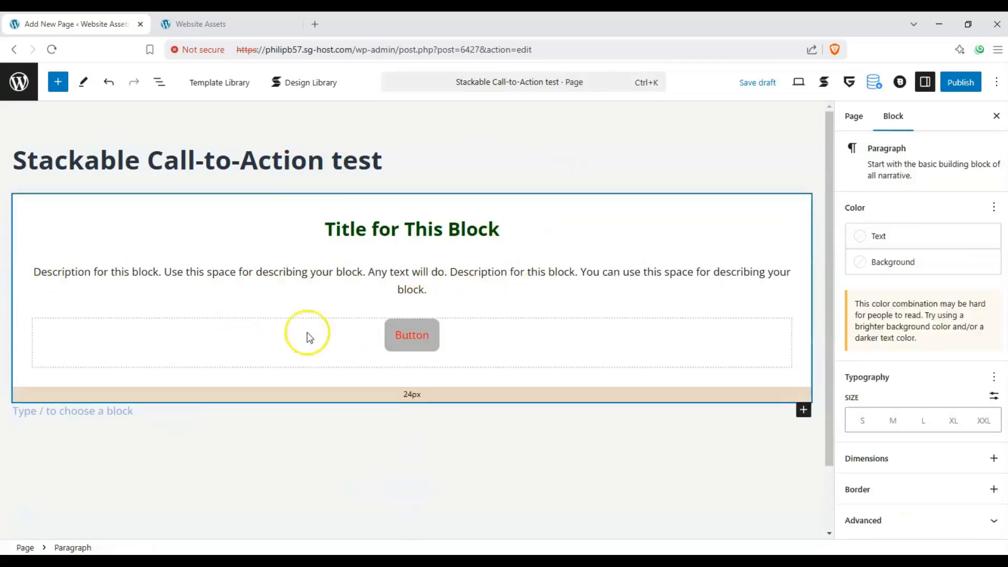
{"action": "left_click", "coordinate": [23, 213]}
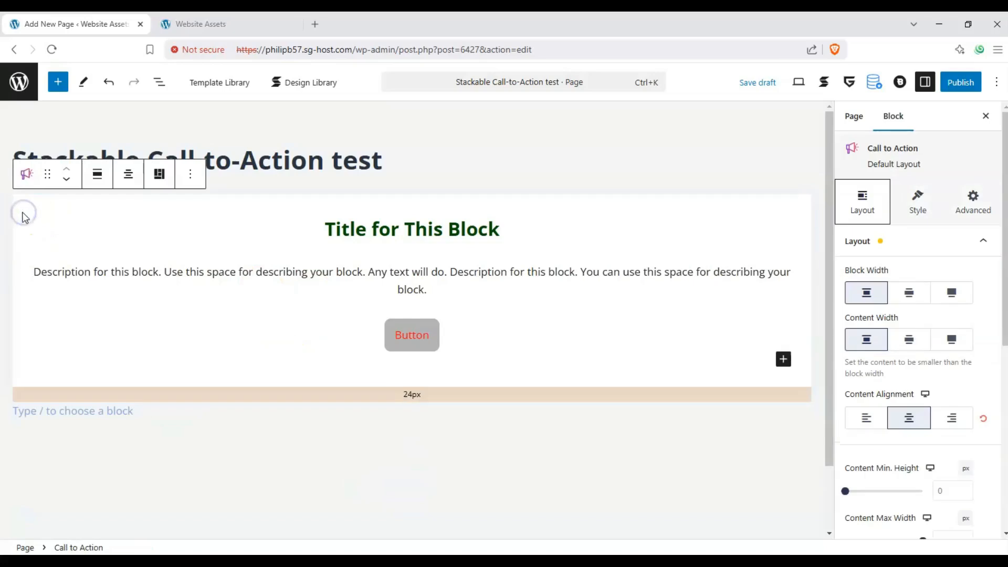
{"action": "left_click", "coordinate": [23, 175]}
{"action": "left_click", "coordinate": [23, 177]}
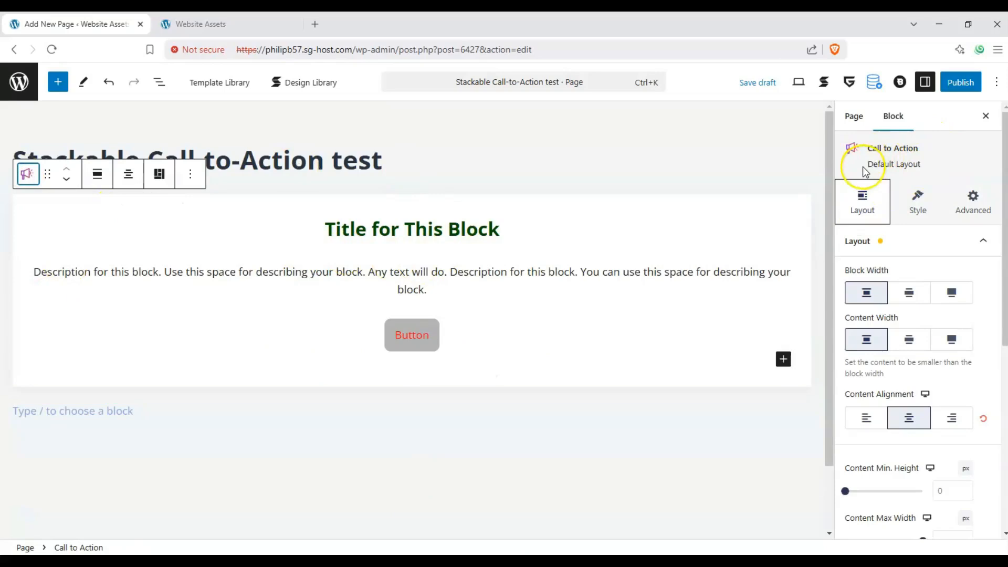
{"action": "left_click", "coordinate": [984, 241]}
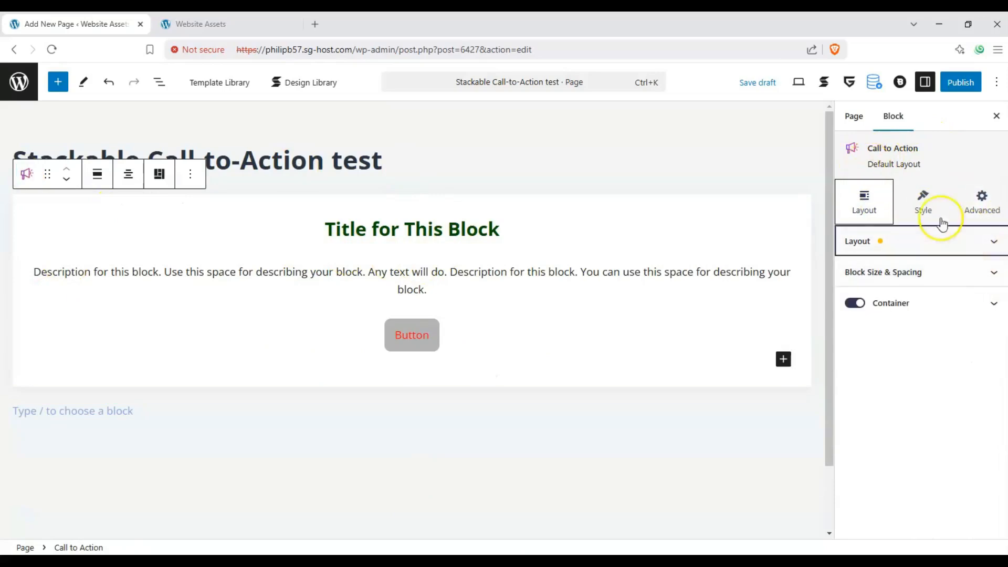
{"action": "left_click", "coordinate": [997, 244]}
{"action": "left_click", "coordinate": [952, 293]}
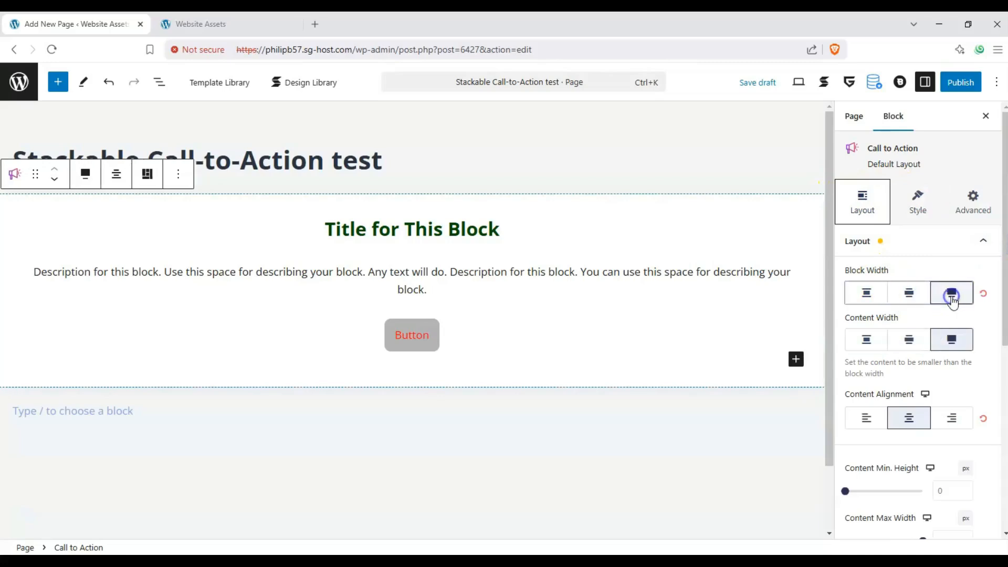
{"action": "left_click", "coordinate": [917, 297]}
Set the block's content width to wide and its content alignment to centre
{"action": "left_click", "coordinate": [951, 339]}
{"action": "left_click", "coordinate": [910, 341]}
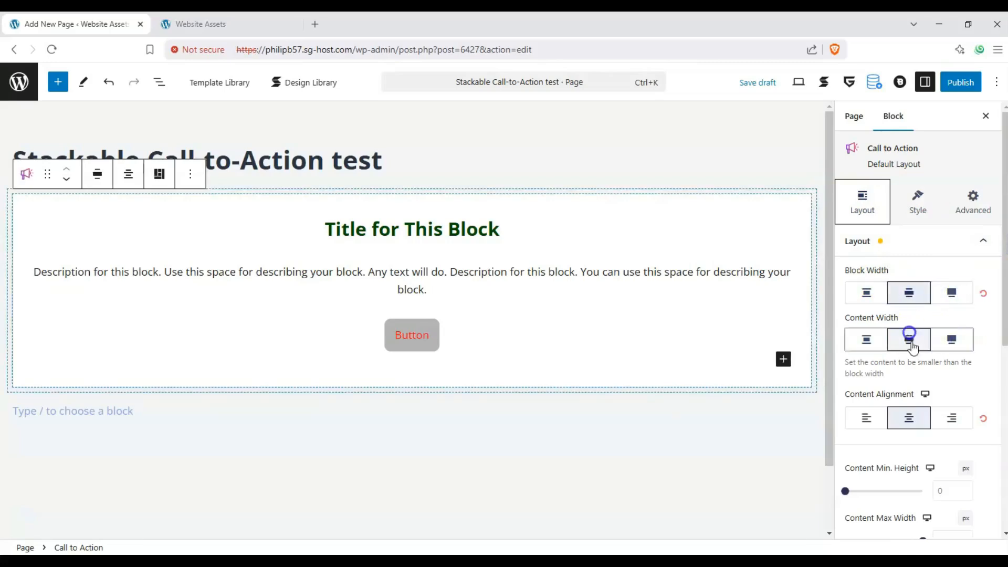
{"action": "left_click", "coordinate": [950, 423]}
{"action": "left_click", "coordinate": [917, 420]}
Set the content minimum height to 378 px and maximum width to 857 px, with the content aligned horizontally to the centre
{"action": "scroll", "coordinate": [893, 414], "scroll_direction": "down", "scroll_amount": 1}
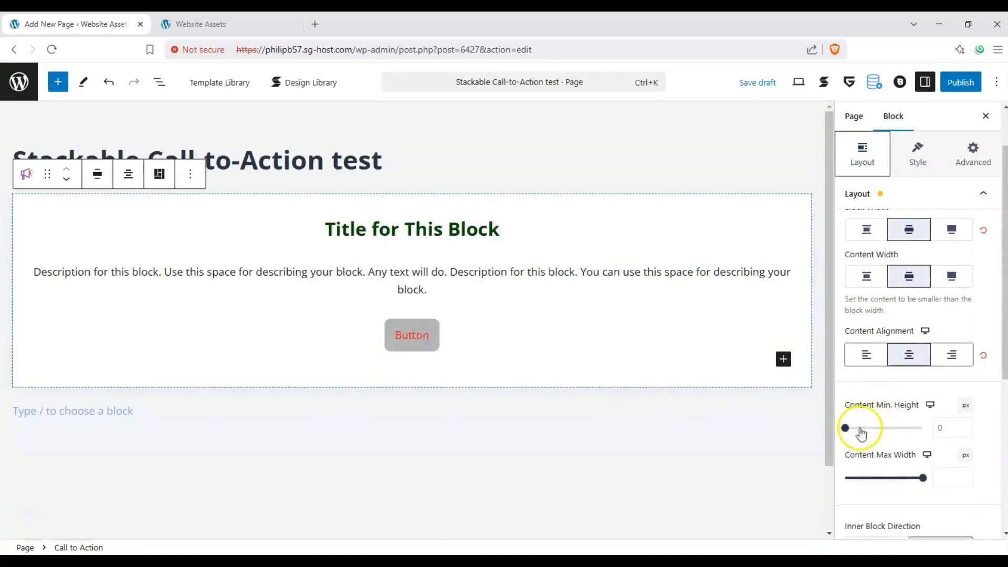
{"action": "left_click", "coordinate": [864, 428]}
{"action": "mouse_move", "coordinate": [867, 430]}
{"action": "left_mouse_down"}
{"action": "mouse_move", "coordinate": [890, 428]}
{"action": "mouse_move", "coordinate": [872, 430]}
{"action": "left_mouse_up"}
{"action": "mouse_move", "coordinate": [895, 481]}
{"action": "left_mouse_down"}
{"action": "mouse_move", "coordinate": [884, 478]}
{"action": "mouse_move", "coordinate": [899, 477]}
{"action": "left_mouse_up"}
{"action": "left_click_drag", "start_coordinate": [867, 428], "coordinate": [876, 429]}
{"action": "left_click_drag", "start_coordinate": [895, 475], "coordinate": [889, 476]}
{"action": "scroll", "coordinate": [907, 447], "scroll_direction": "down", "scroll_amount": 1}
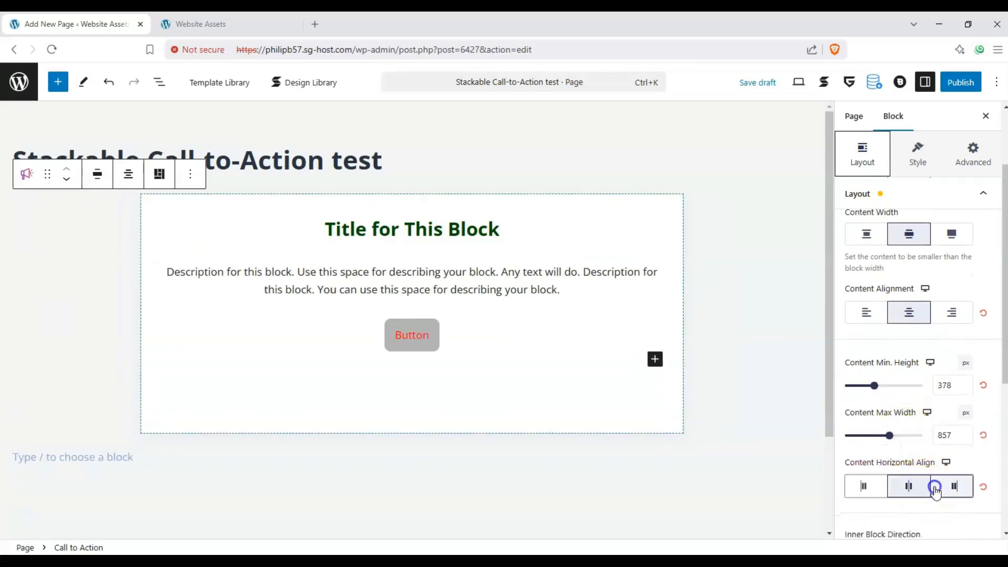
{"action": "left_click", "coordinate": [908, 485]}
Try the Horizontal inner block direction and switch back to Vertical
{"action": "scroll", "coordinate": [893, 446], "scroll_direction": "down", "scroll_amount": 1}
{"action": "scroll", "coordinate": [909, 447], "scroll_direction": "down", "scroll_amount": 2}
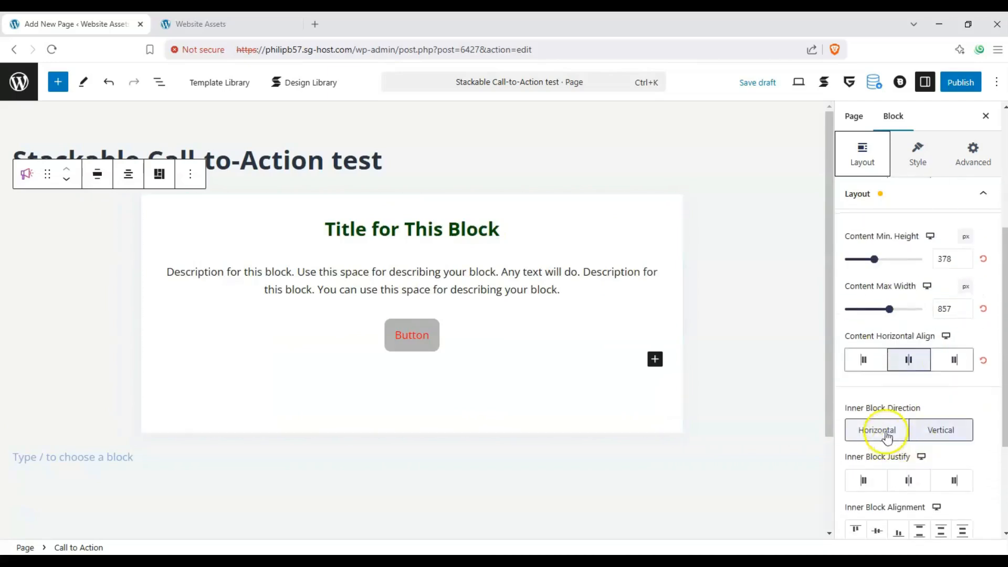
{"action": "left_click", "coordinate": [883, 430]}
{"action": "left_click", "coordinate": [933, 434]}
{"action": "scroll", "coordinate": [933, 434], "scroll_direction": "down", "scroll_amount": 1}
{"action": "left_click", "coordinate": [885, 366]}
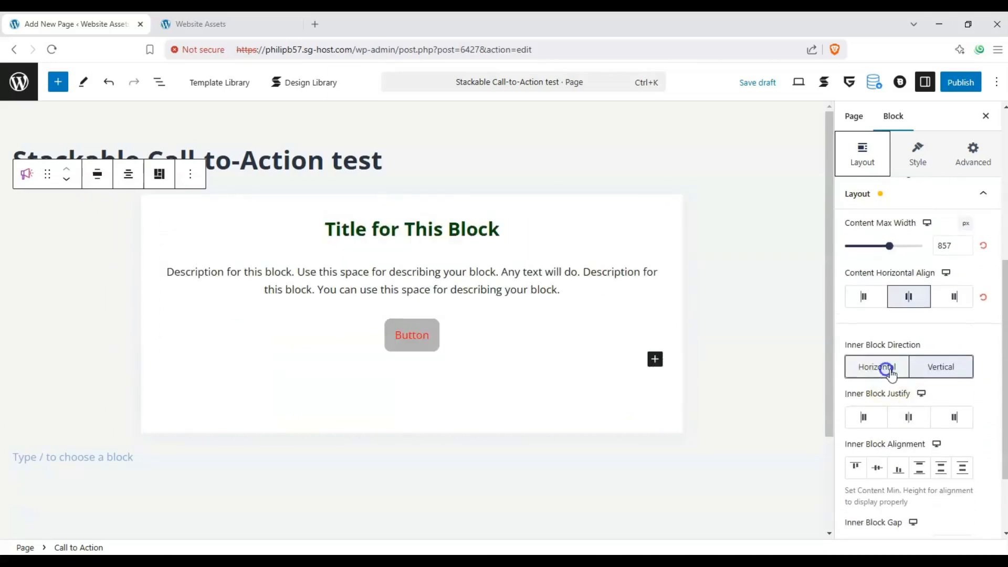
{"action": "left_click", "coordinate": [934, 367]}
Compare the inner block justification options and justify the inner blocks to the centre
{"action": "scroll", "coordinate": [916, 357], "scroll_direction": "down", "scroll_amount": 1}
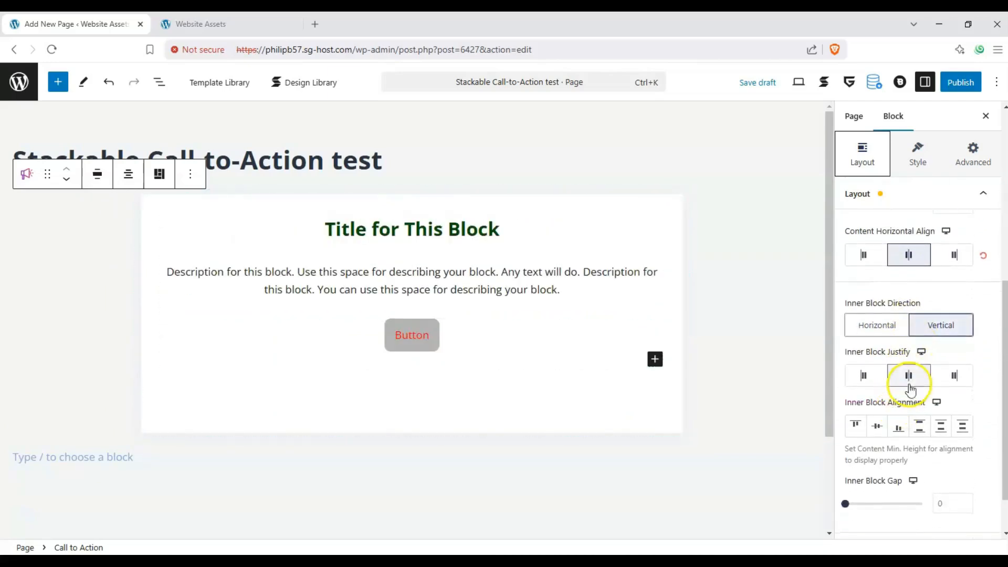
{"action": "left_click", "coordinate": [949, 377]}
{"action": "left_click", "coordinate": [909, 376]}
{"action": "left_click", "coordinate": [864, 376]}
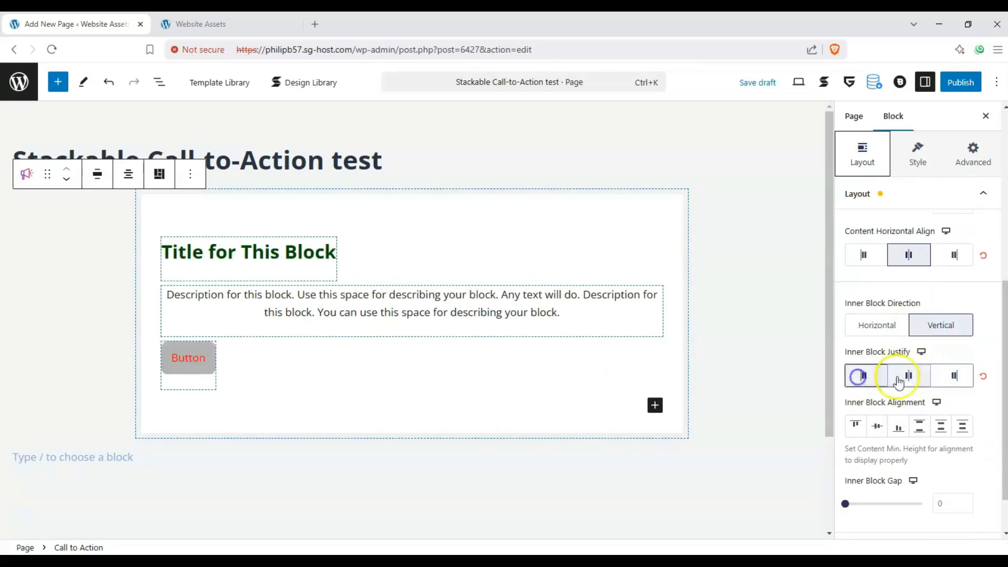
{"action": "left_click", "coordinate": [909, 376]}
Distribute the inner blocks vertically with space around them and set the inner block gap to 50
{"action": "left_click", "coordinate": [920, 428]}
{"action": "left_click", "coordinate": [941, 426]}
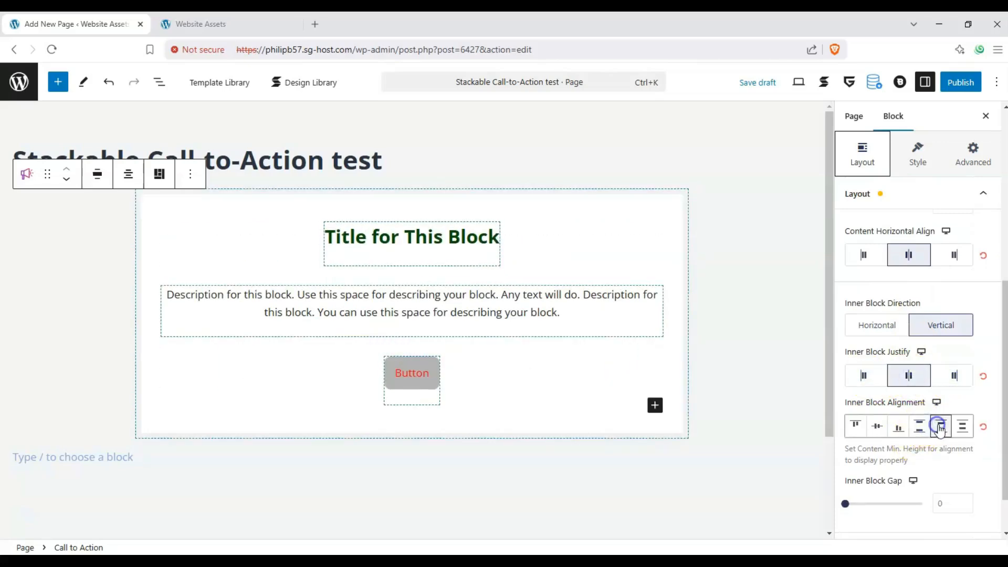
{"action": "scroll", "coordinate": [893, 428], "scroll_direction": "down", "scroll_amount": 1}
{"action": "left_click_drag", "start_coordinate": [845, 447], "coordinate": [881, 445]}
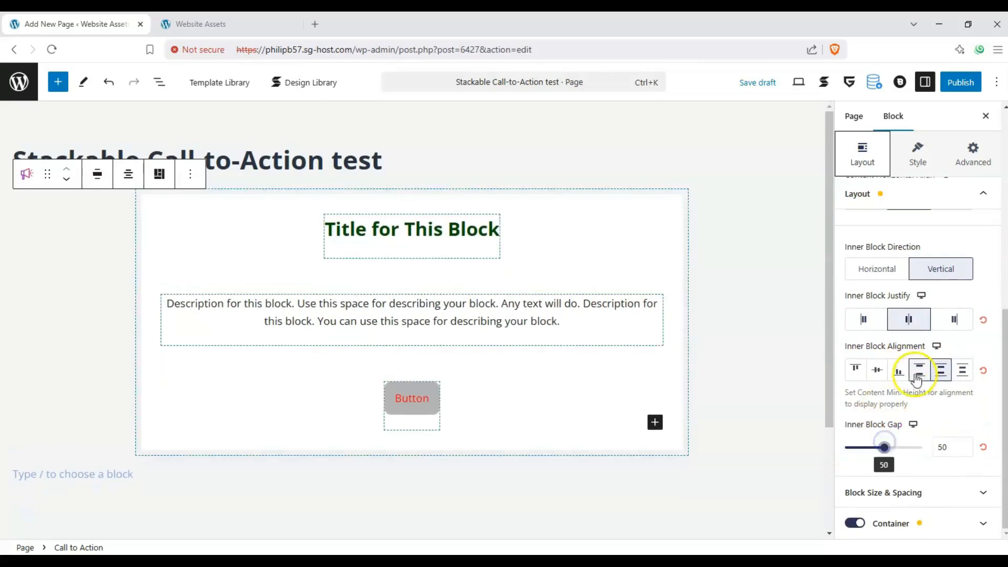
Set the block's minimum height to 0 px in Block Size & Spacing and look over its padding and margin options
{"action": "scroll", "coordinate": [977, 220], "scroll_direction": "up", "scroll_amount": 2}
{"action": "left_click", "coordinate": [984, 194]}
{"action": "left_click", "coordinate": [996, 273]}
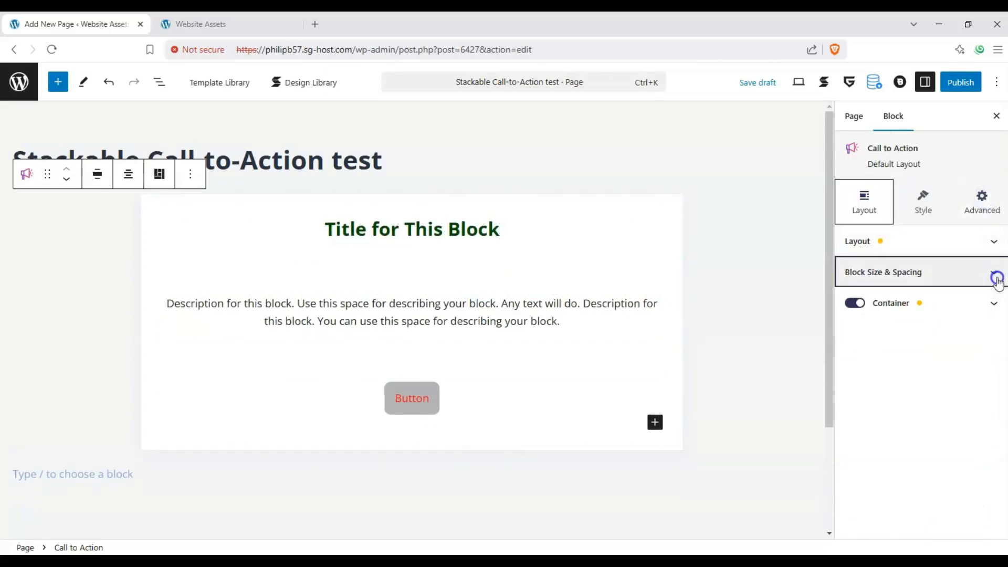
{"action": "mouse_move", "coordinate": [851, 327]}
{"action": "left_mouse_down"}
{"action": "mouse_move", "coordinate": [862, 325]}
{"action": "mouse_move", "coordinate": [845, 327]}
{"action": "left_mouse_up"}
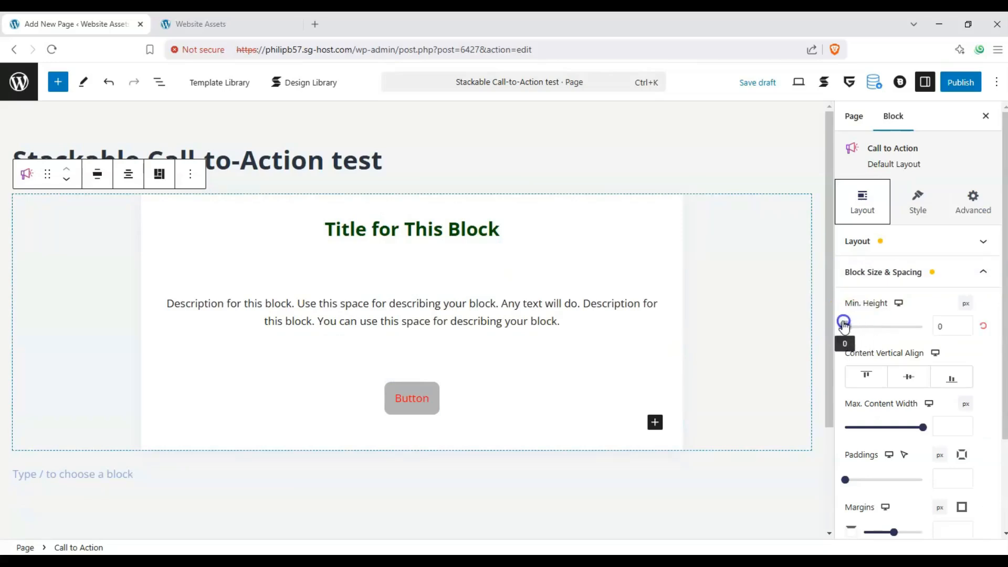
{"action": "scroll", "coordinate": [889, 378], "scroll_direction": "down", "scroll_amount": 1}
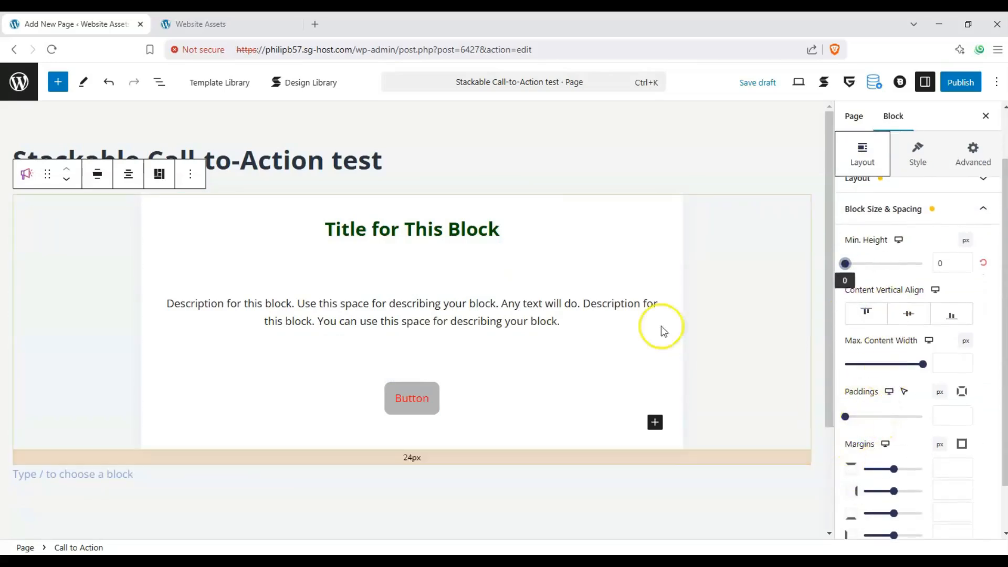
{"action": "scroll", "coordinate": [893, 247], "scroll_direction": "up", "scroll_amount": 1}
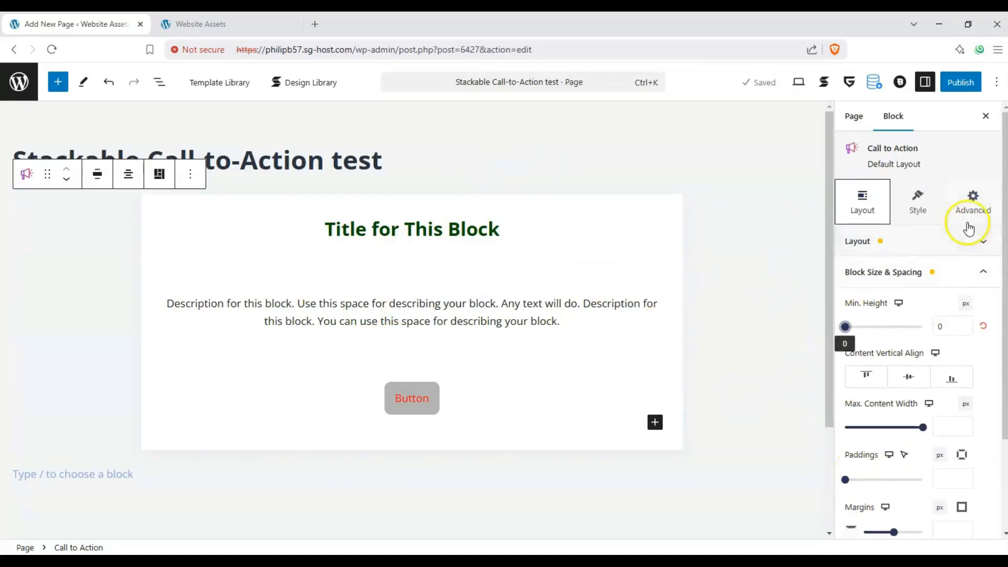
{"action": "left_click", "coordinate": [987, 274]}
Set the container's minimum height to 261 px and turn the block's container off
{"action": "left_click", "coordinate": [993, 302]}
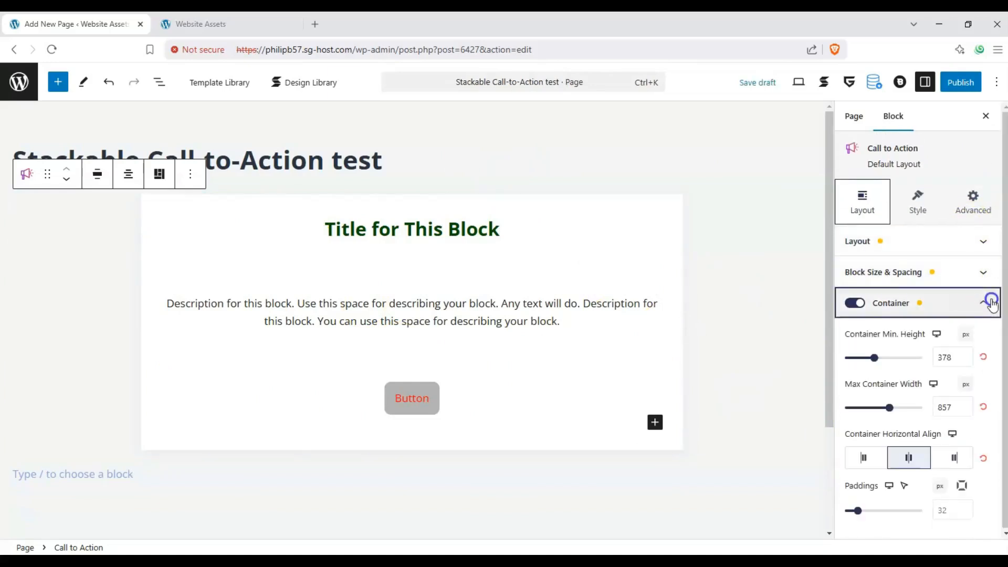
{"action": "left_click", "coordinate": [856, 303]}
{"action": "left_click", "coordinate": [857, 305]}
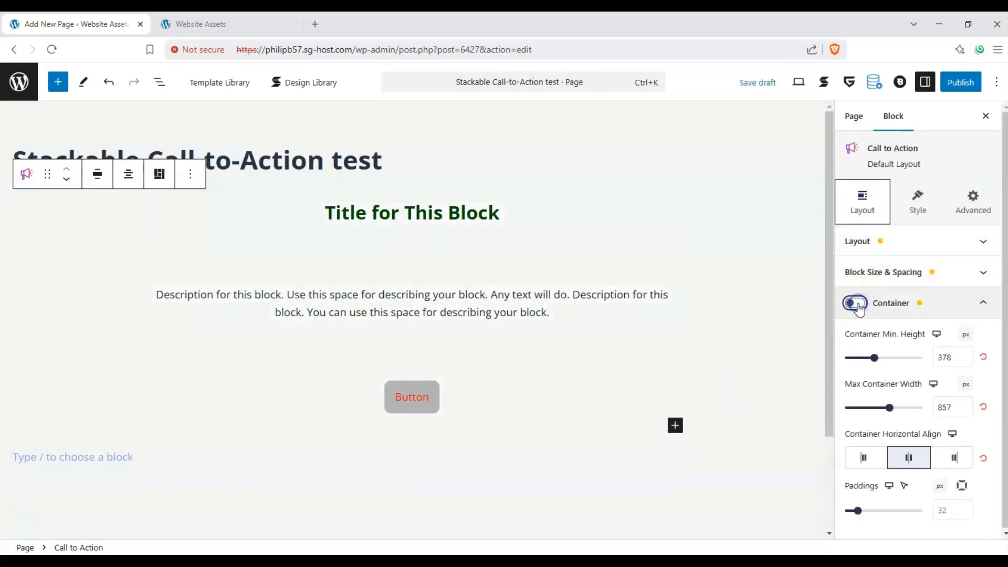
{"action": "left_click", "coordinate": [858, 305]}
{"action": "left_click", "coordinate": [858, 304]}
{"action": "left_click", "coordinate": [857, 304]}
{"action": "mouse_move", "coordinate": [874, 358]}
{"action": "left_mouse_down"}
{"action": "mouse_move", "coordinate": [848, 360]}
{"action": "mouse_move", "coordinate": [866, 359]}
{"action": "left_mouse_up"}
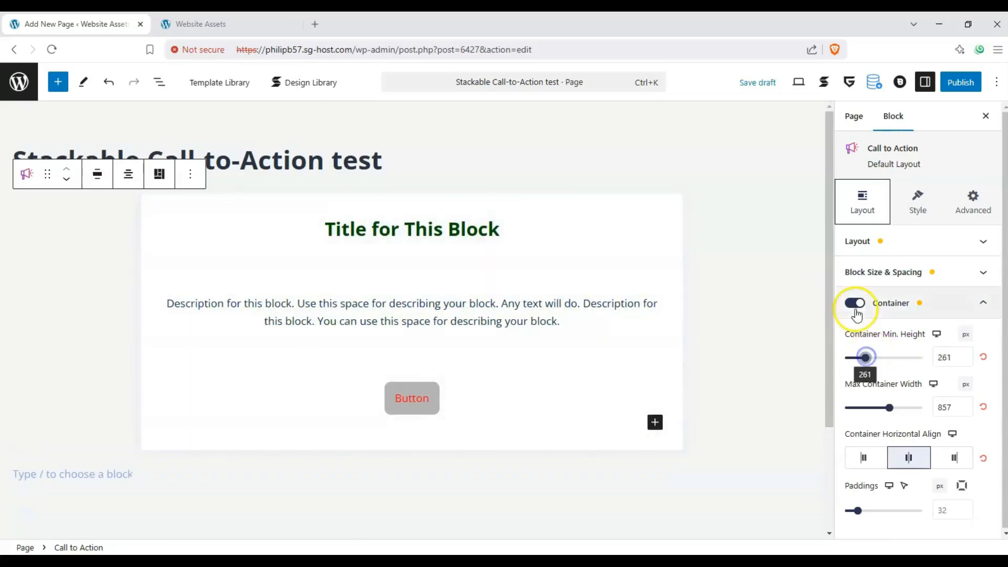
{"action": "left_click", "coordinate": [856, 303]}
Turn on the Call to Action block's background and set its single background colour to Palette Color 2
{"action": "left_click", "coordinate": [927, 201]}
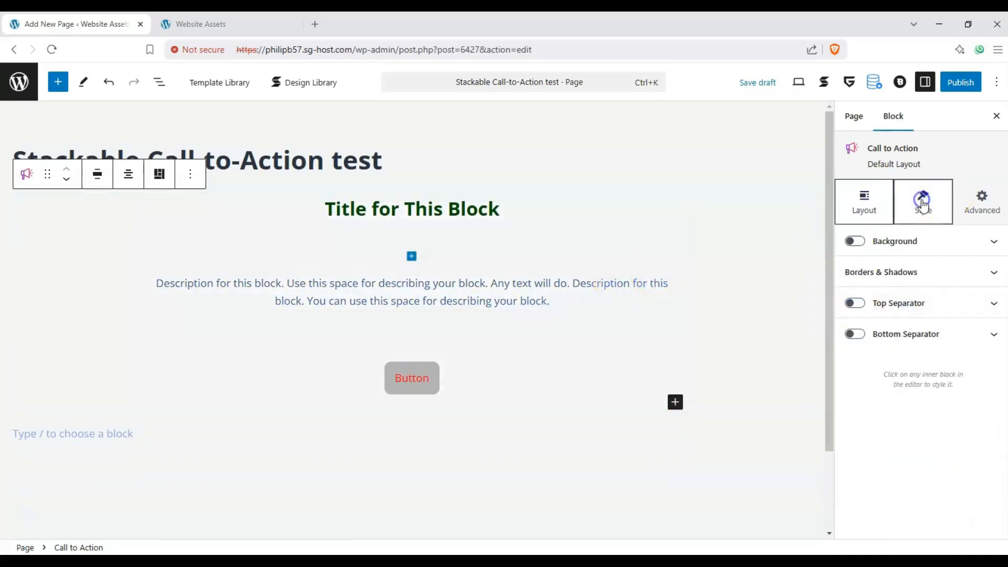
{"action": "left_click", "coordinate": [995, 241]}
{"action": "left_click", "coordinate": [855, 242]}
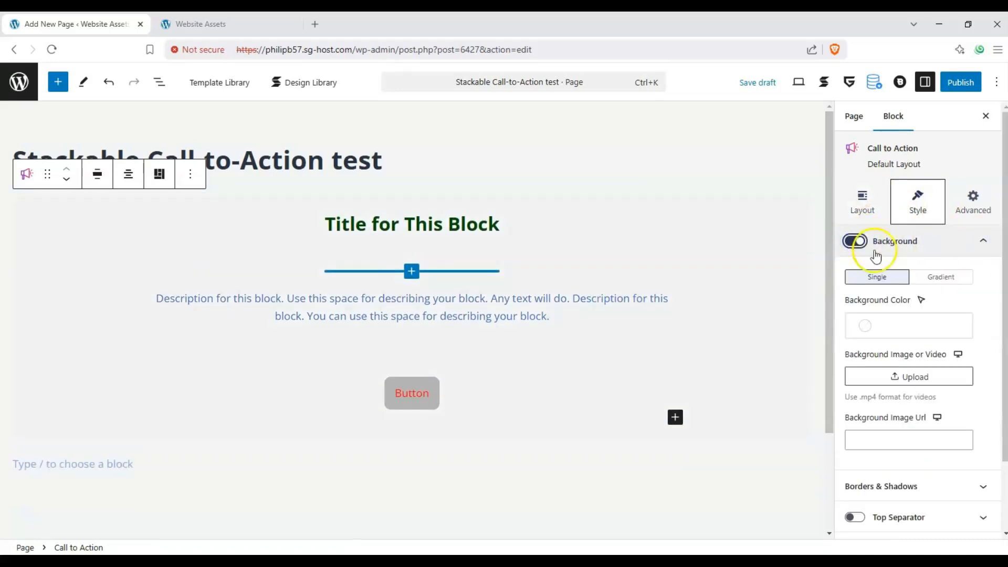
{"action": "left_click", "coordinate": [868, 322]}
{"action": "left_click", "coordinate": [682, 312]}
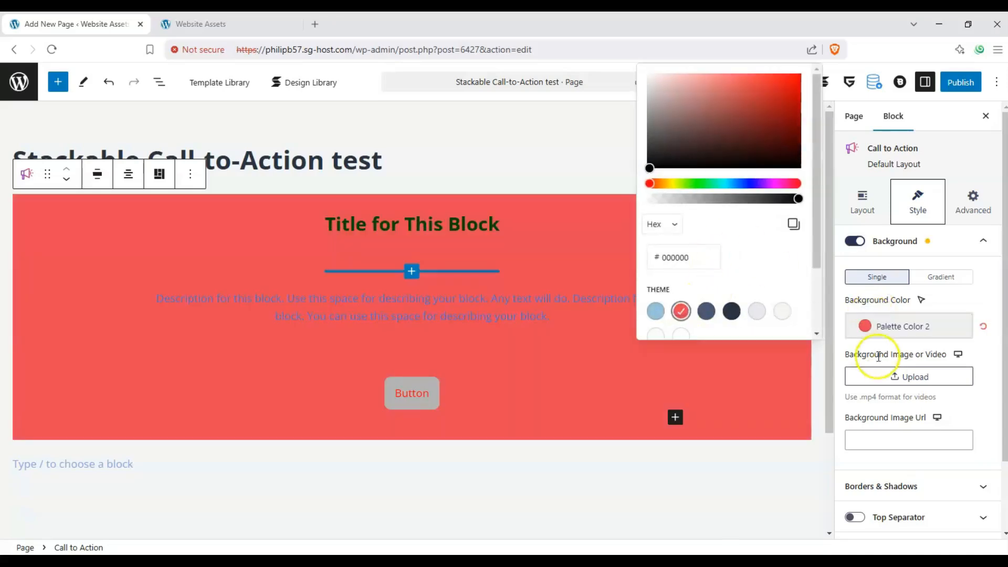
Add the classroom picture from the media library as the block's background image
{"action": "left_click", "coordinate": [887, 377]}
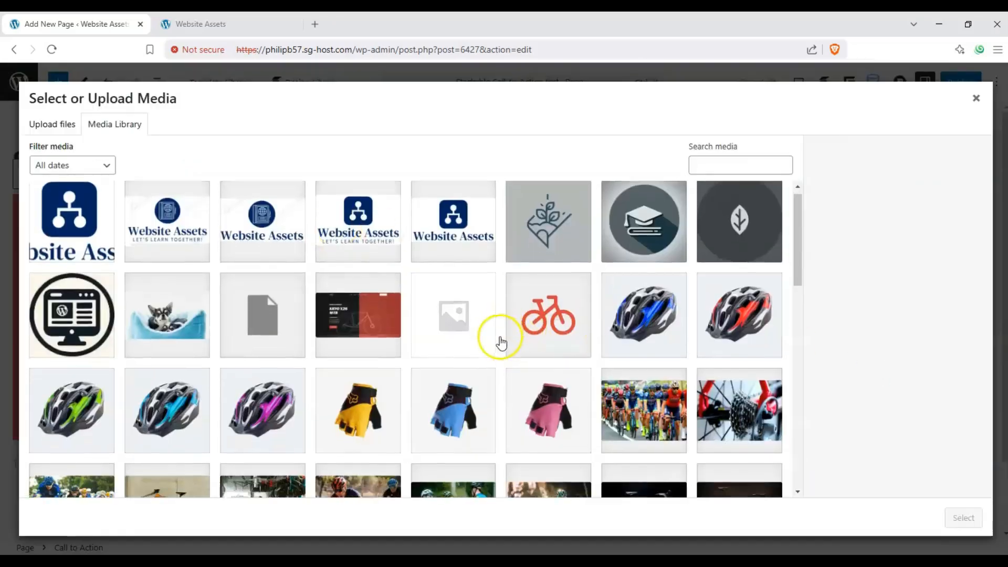
{"action": "scroll", "coordinate": [499, 339], "scroll_direction": "down", "scroll_amount": 10}
{"action": "scroll", "coordinate": [482, 345], "scroll_direction": "down", "scroll_amount": 3}
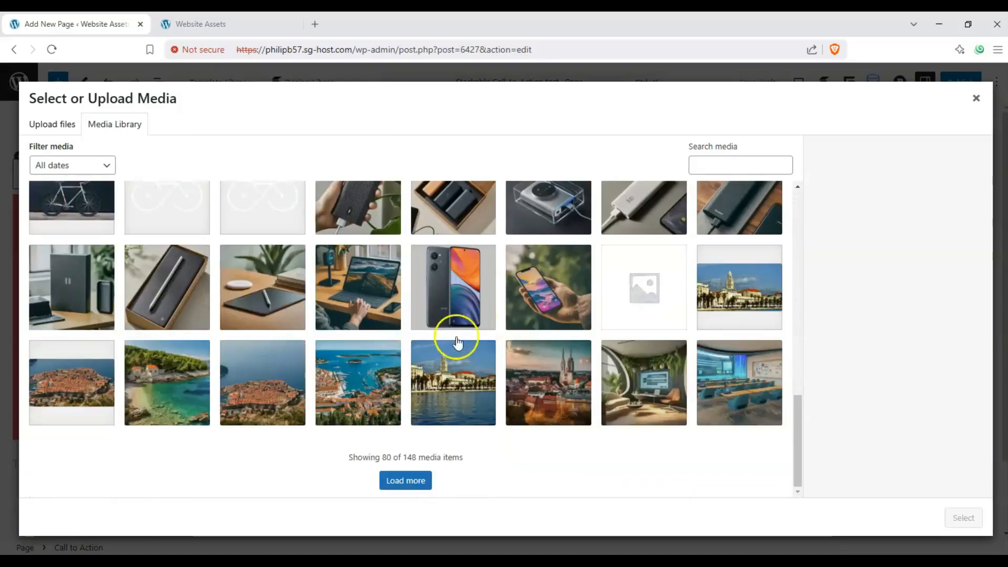
{"action": "left_click", "coordinate": [733, 387]}
{"action": "left_click", "coordinate": [977, 519]}
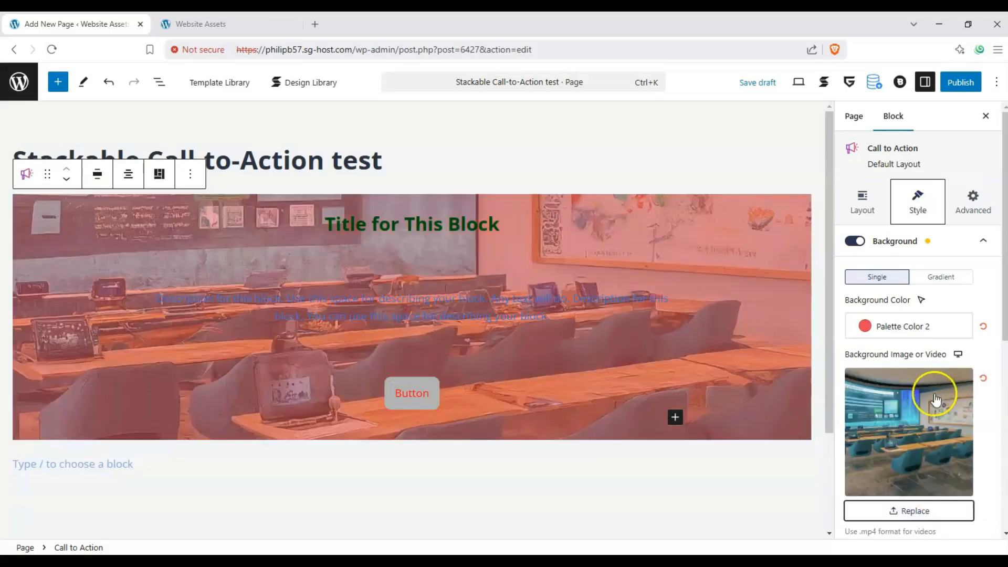
Change the block's background colour to the semi-transparent red #ff46468f
{"action": "left_click", "coordinate": [865, 326]}
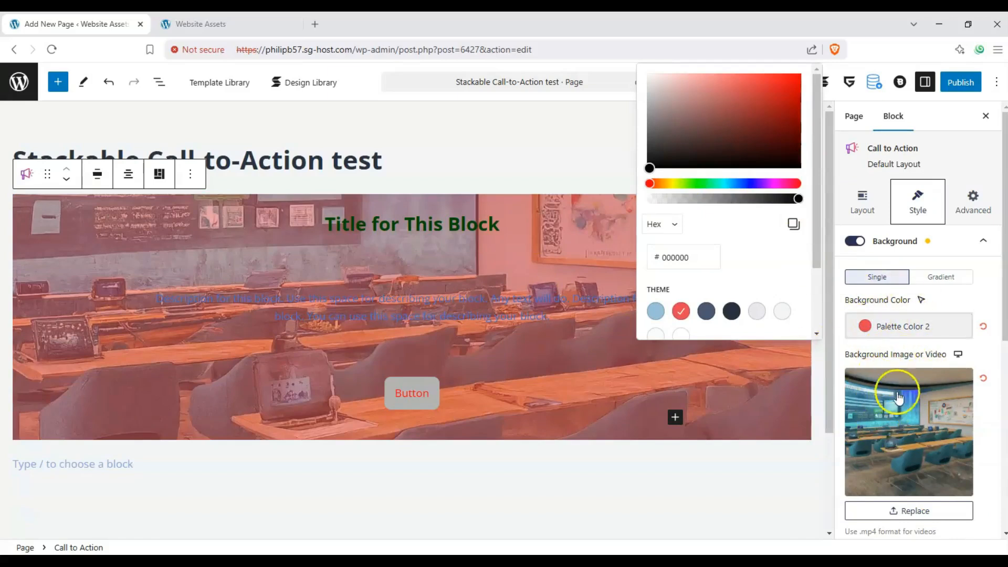
{"action": "left_click_drag", "start_coordinate": [718, 184], "coordinate": [698, 184]}
{"action": "left_click", "coordinate": [747, 105]}
{"action": "left_click_drag", "start_coordinate": [747, 105], "coordinate": [704, 81]}
{"action": "left_click_drag", "start_coordinate": [798, 198], "coordinate": [727, 200]}
{"action": "left_click", "coordinate": [651, 184]}
{"action": "left_click_drag", "start_coordinate": [733, 149], "coordinate": [758, 72]}
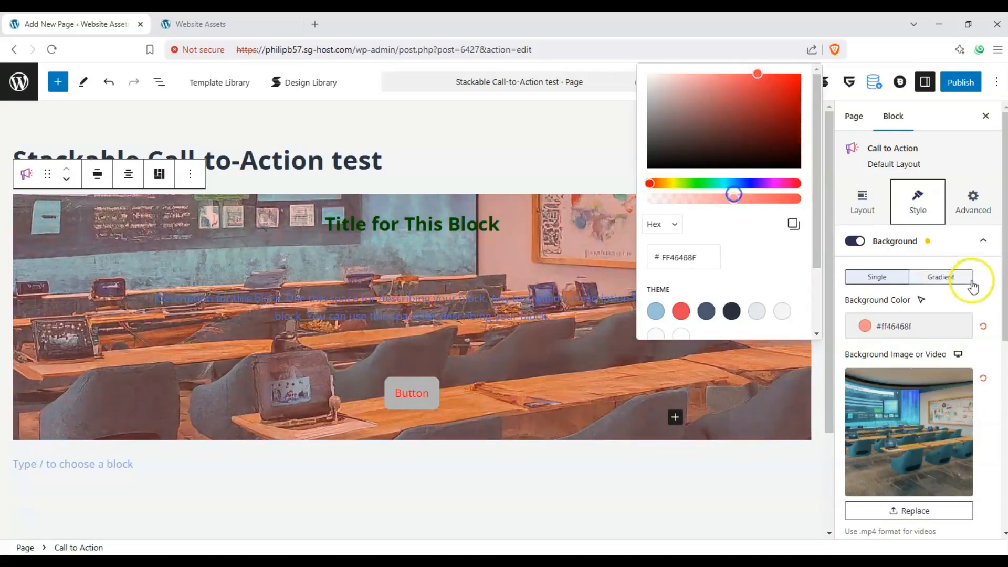
{"action": "left_click", "coordinate": [989, 299]}
Try different background media tint strengths and set the strength to 2
{"action": "scroll", "coordinate": [980, 282], "scroll_direction": "down", "scroll_amount": 2}
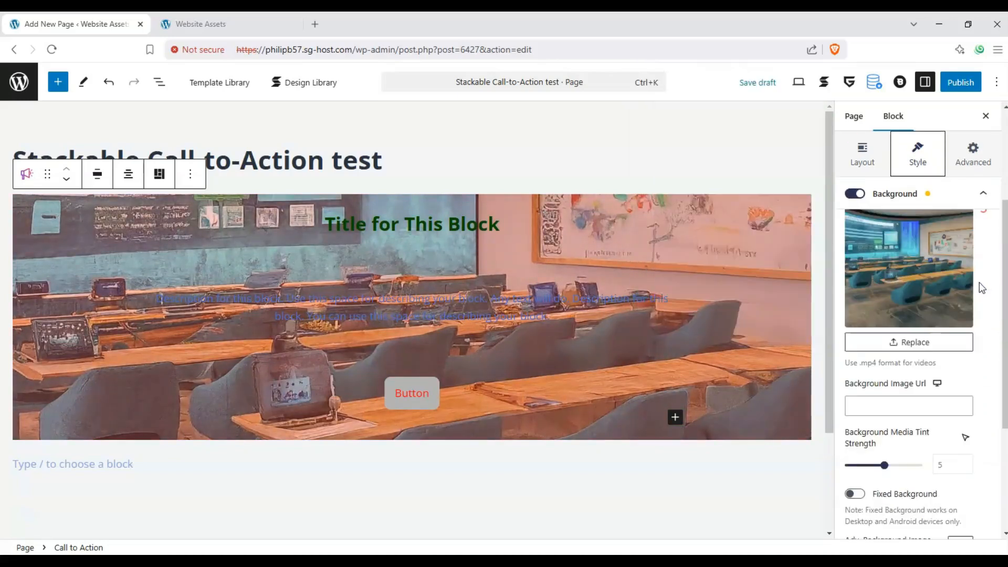
{"action": "scroll", "coordinate": [979, 287], "scroll_direction": "down", "scroll_amount": 1}
{"action": "left_click_drag", "start_coordinate": [884, 423], "coordinate": [842, 424]}
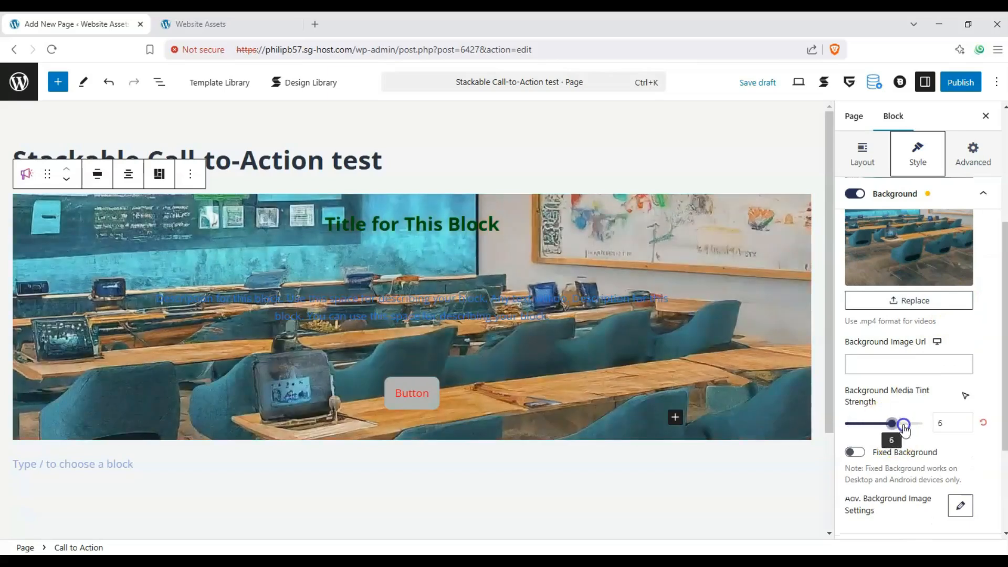
{"action": "left_click_drag", "start_coordinate": [904, 427], "coordinate": [854, 429]}
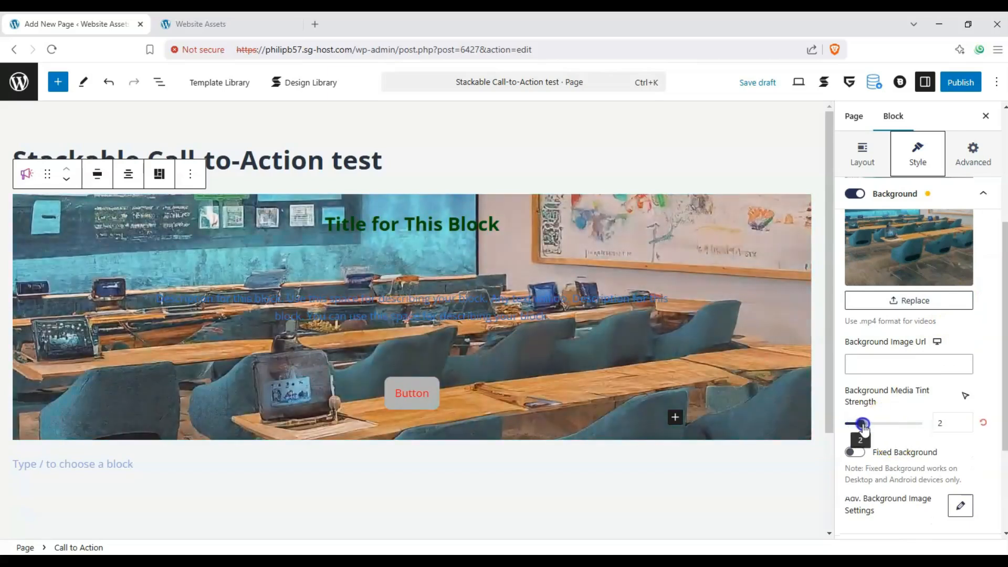
Try the Luminosity and Initial blend modes on the background image in its advanced settings
{"action": "scroll", "coordinate": [908, 420], "scroll_direction": "down", "scroll_amount": 3}
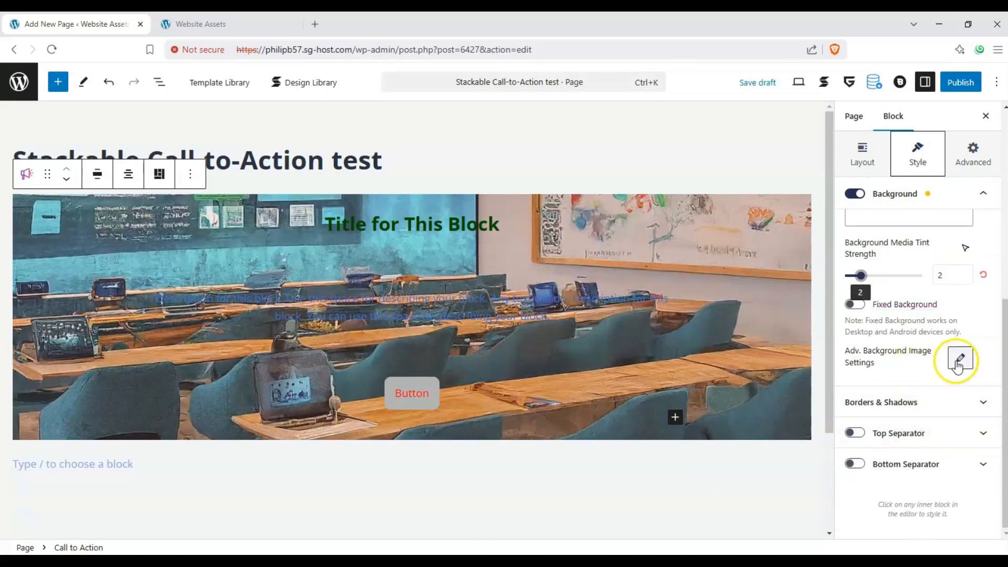
{"action": "left_click", "coordinate": [959, 362]}
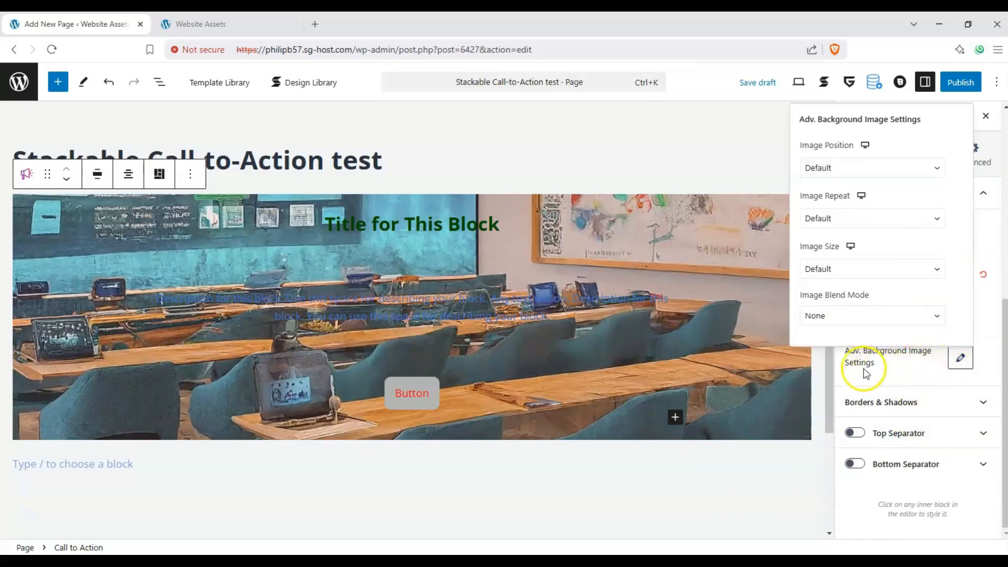
{"action": "left_click", "coordinate": [918, 316]}
{"action": "left_click", "coordinate": [893, 272]}
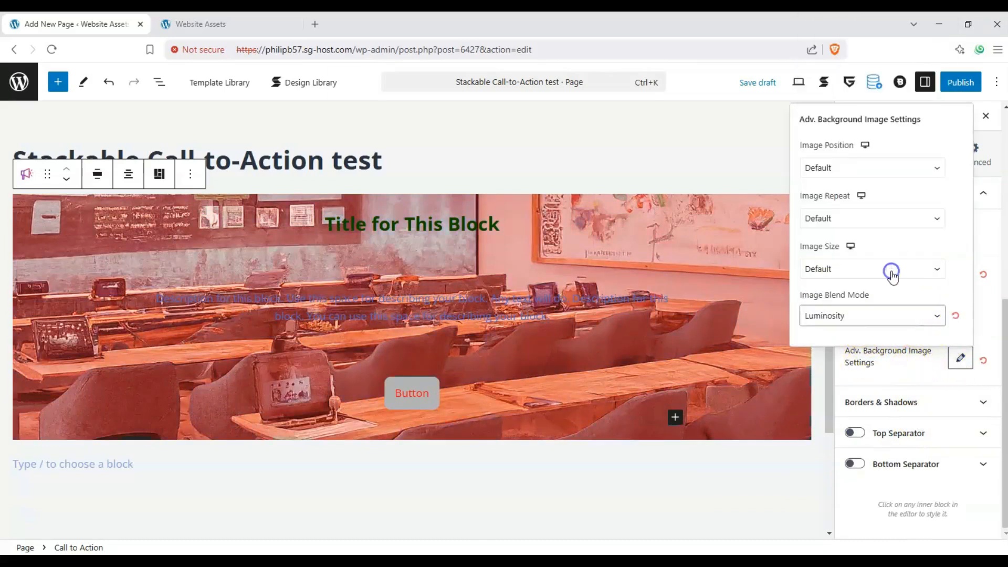
{"action": "left_click", "coordinate": [923, 312]}
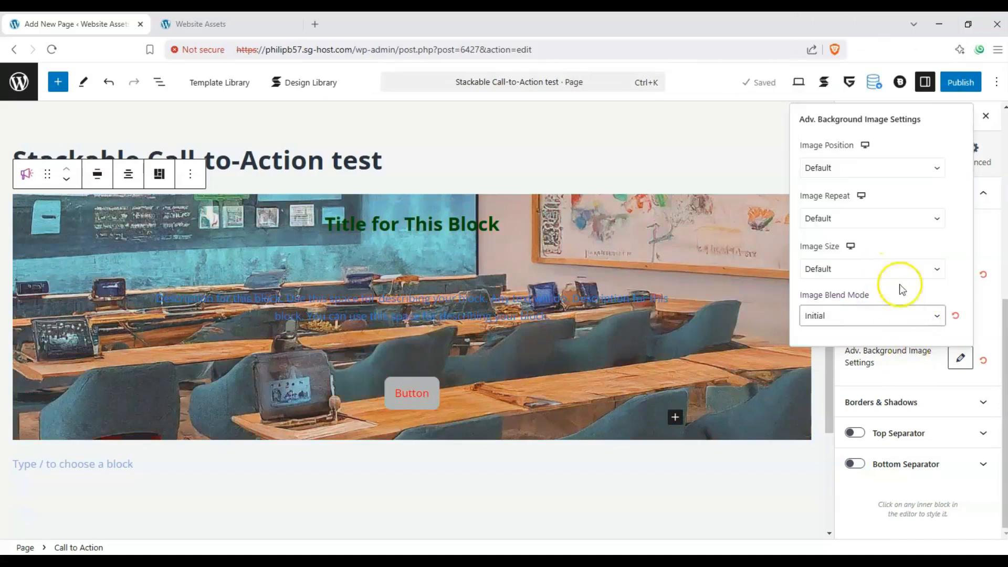
{"action": "left_click", "coordinate": [927, 377]}
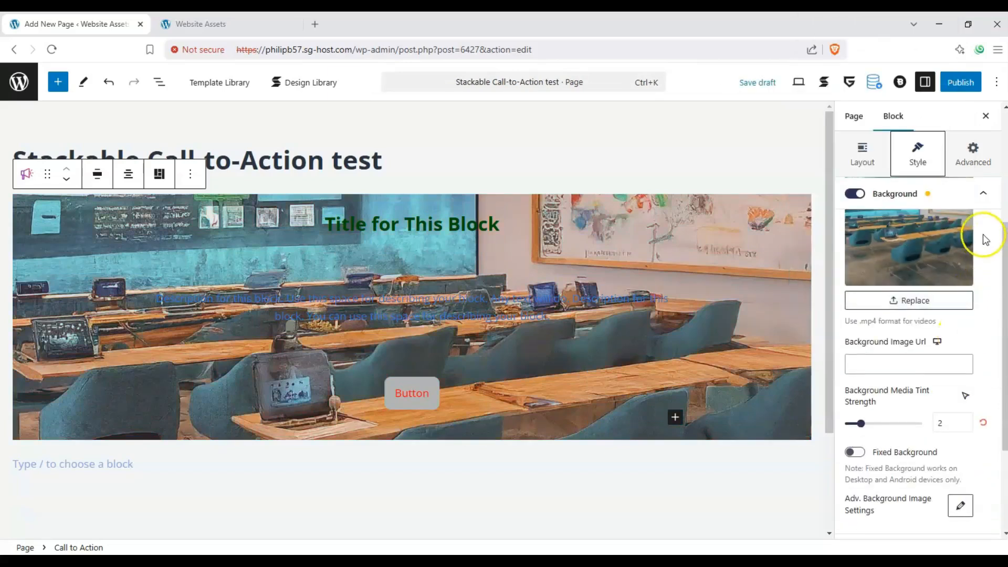
{"action": "left_click", "coordinate": [984, 193]}
Give the block a dotted border with a width of 3 in Vivid green cyan
{"action": "left_click", "coordinate": [1001, 272]}
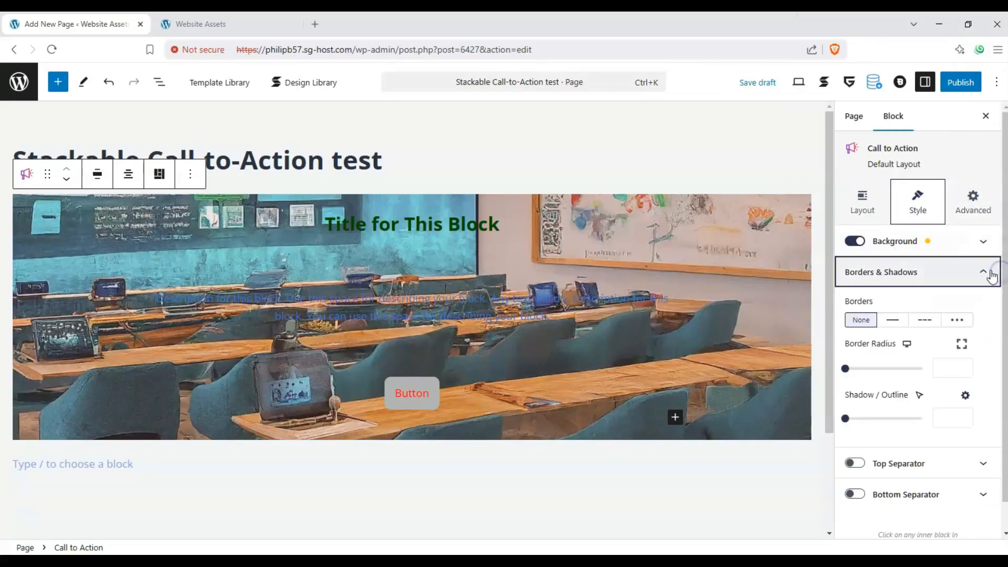
{"action": "left_click", "coordinate": [957, 320]}
{"action": "left_click_drag", "start_coordinate": [864, 369], "coordinate": [896, 373]}
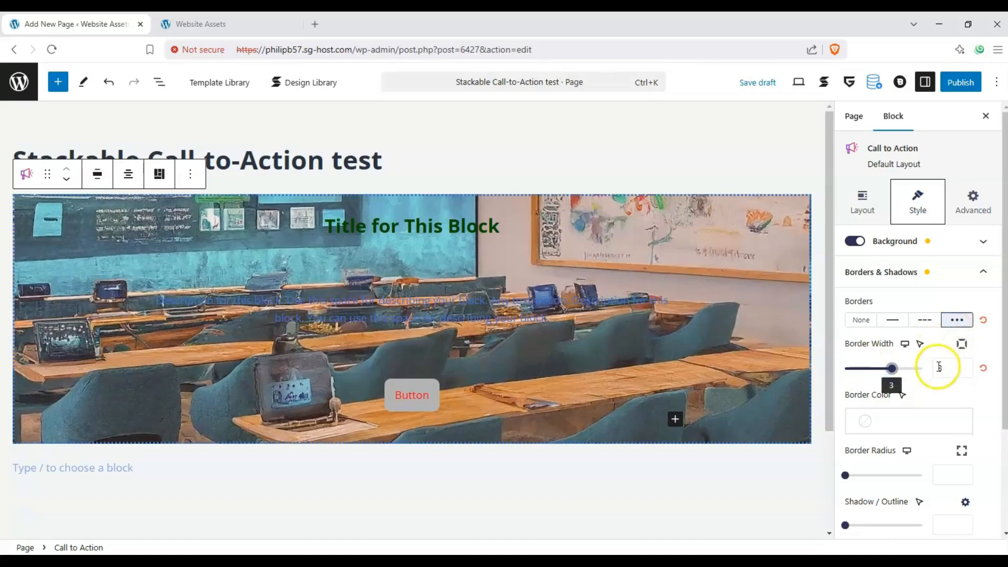
{"action": "left_click", "coordinate": [866, 420]}
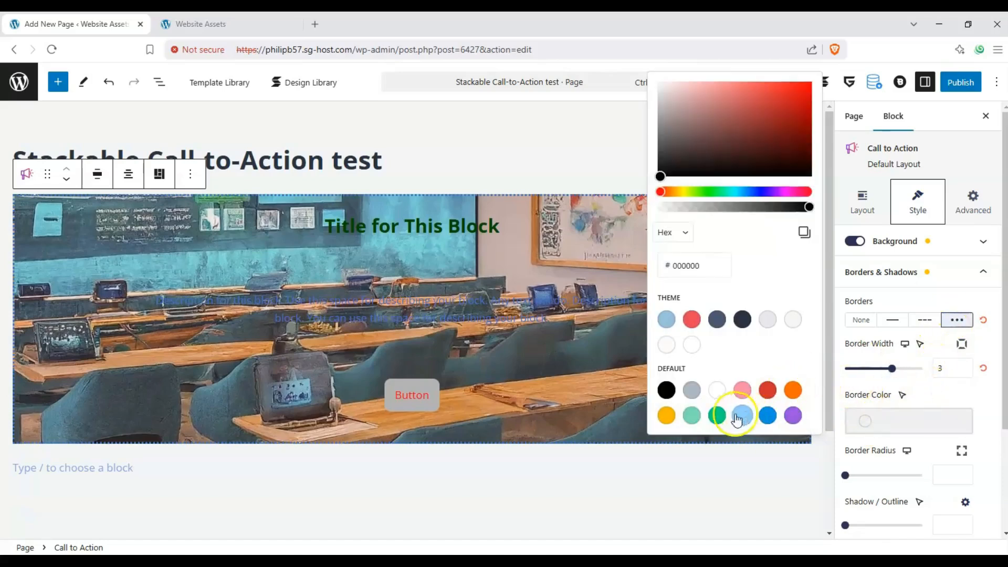
{"action": "left_click", "coordinate": [718, 416]}
Set the block's border radius to 43 and its shadow/outline to 7
{"action": "left_click_drag", "start_coordinate": [872, 481], "coordinate": [903, 488]}
{"action": "left_click_drag", "start_coordinate": [855, 528], "coordinate": [901, 530]}
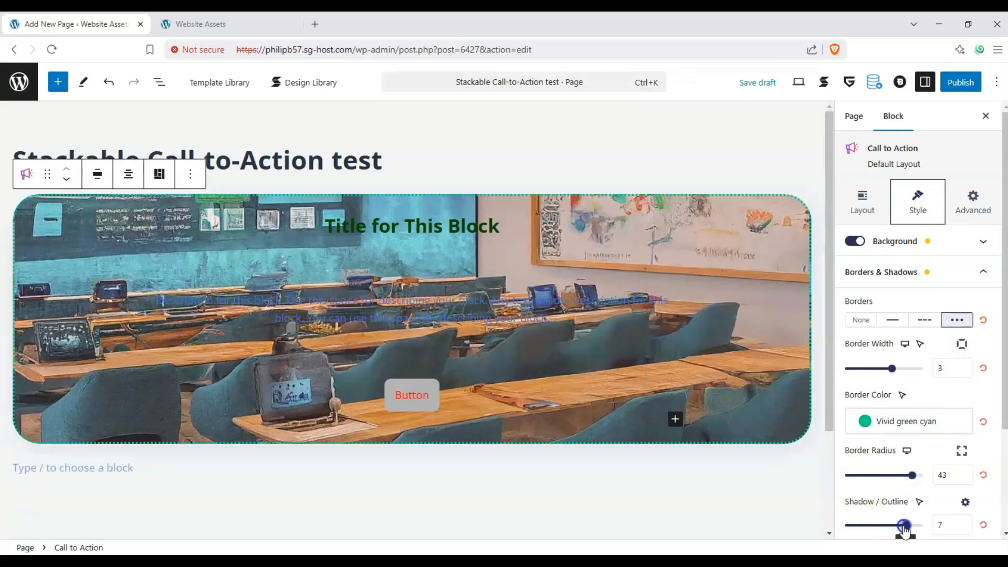
{"action": "scroll", "coordinate": [903, 384], "scroll_direction": "down", "scroll_amount": 3}
{"action": "scroll", "coordinate": [987, 315], "scroll_direction": "up", "scroll_amount": 2}
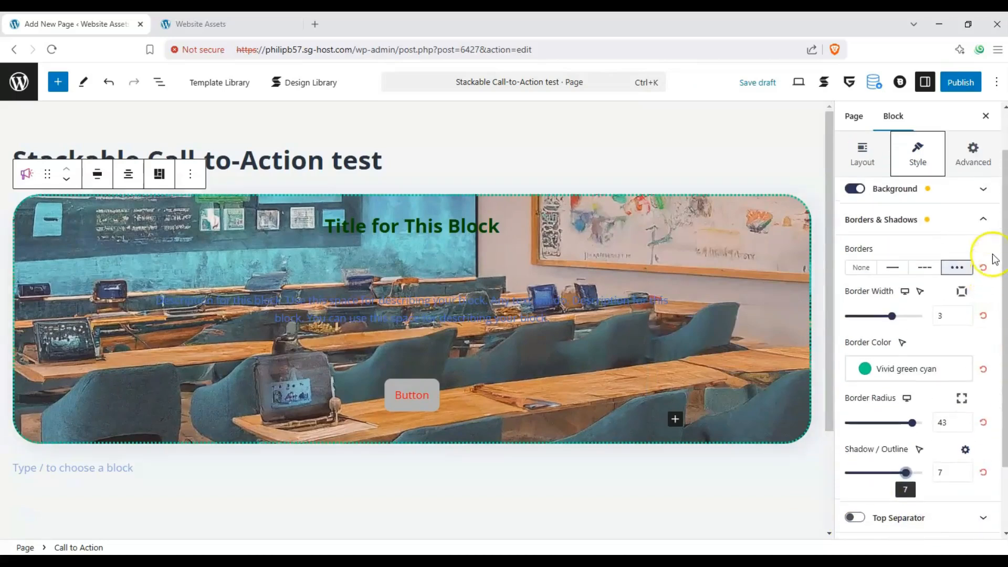
{"action": "left_click", "coordinate": [987, 223]}
Turn on the block's top separator and choose the Wave 2 design
{"action": "left_click", "coordinate": [994, 303]}
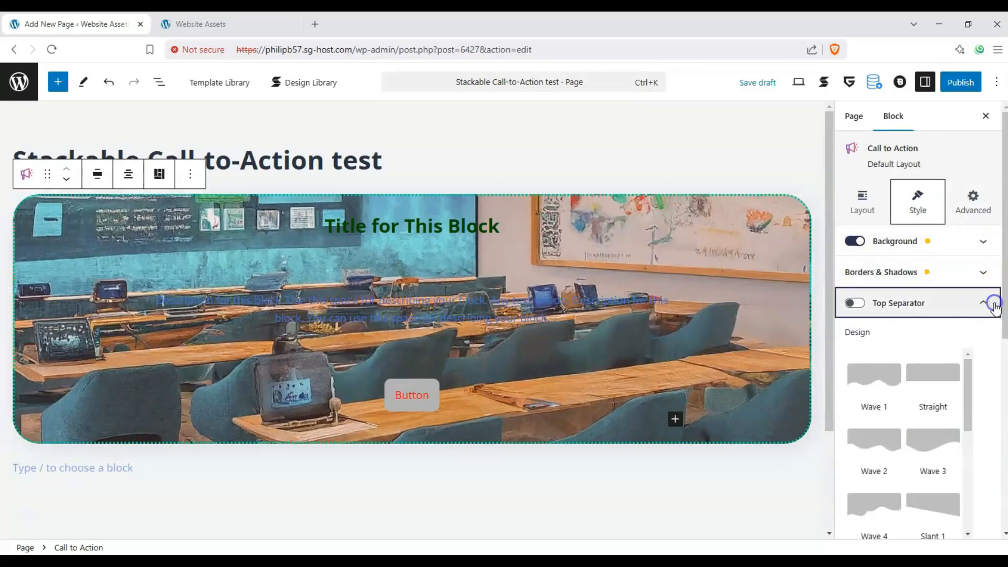
{"action": "left_click", "coordinate": [856, 305]}
{"action": "scroll", "coordinate": [875, 339], "scroll_direction": "down", "scroll_amount": 2}
{"action": "left_click", "coordinate": [873, 305]}
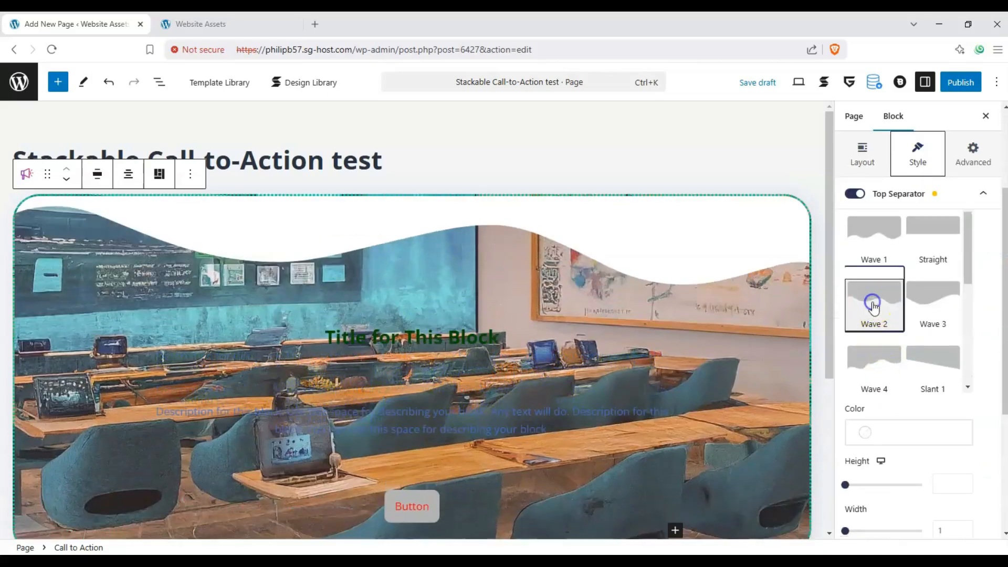
Try a purple top separator colour and settle on the semi-transparent amber #fcb90094
{"action": "left_click", "coordinate": [873, 431]}
{"action": "left_click", "coordinate": [766, 203]}
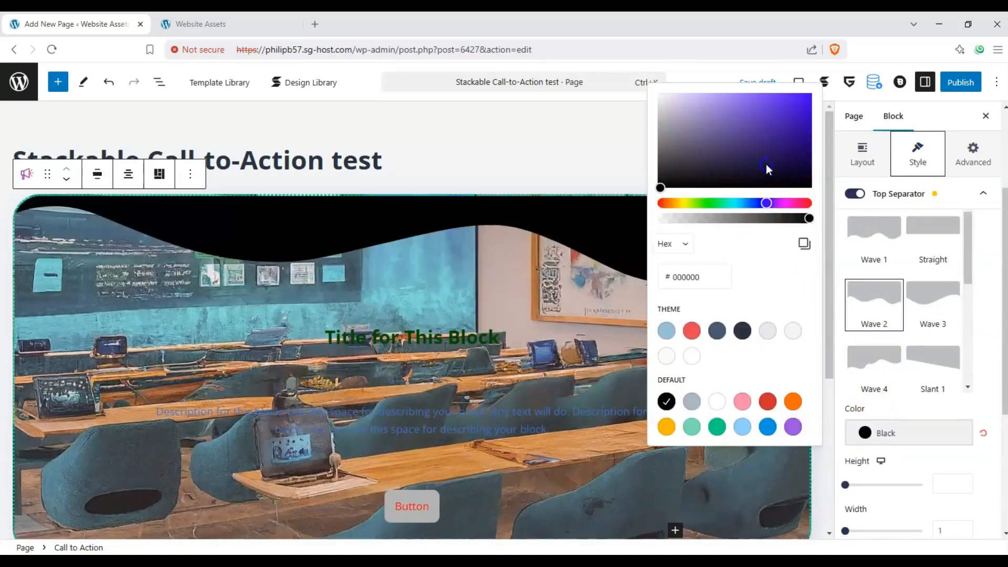
{"action": "left_click_drag", "start_coordinate": [767, 164], "coordinate": [730, 97]}
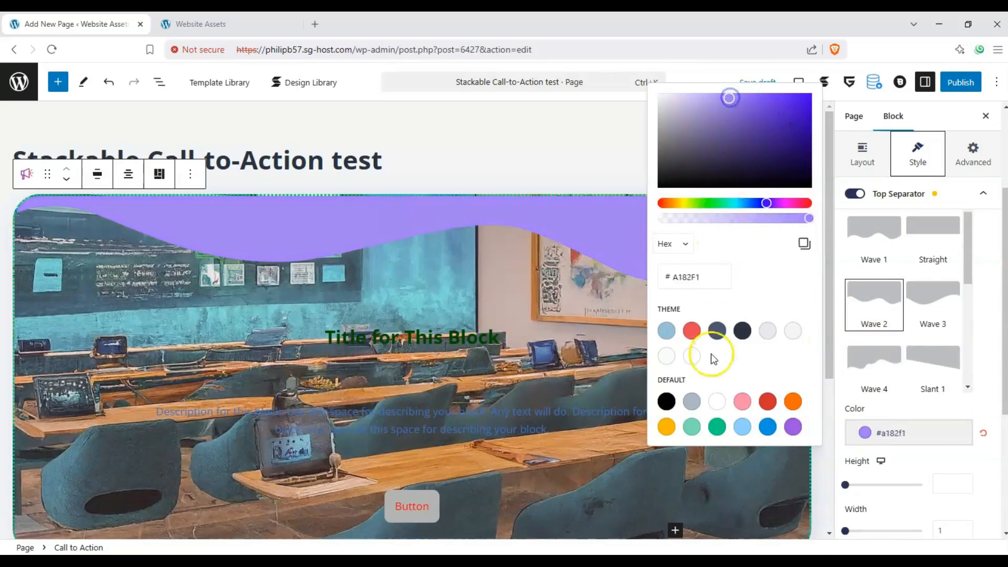
{"action": "left_click", "coordinate": [667, 428]}
{"action": "left_click_drag", "start_coordinate": [731, 222], "coordinate": [748, 222]}
{"action": "scroll", "coordinate": [926, 398], "scroll_direction": "down", "scroll_amount": 2}
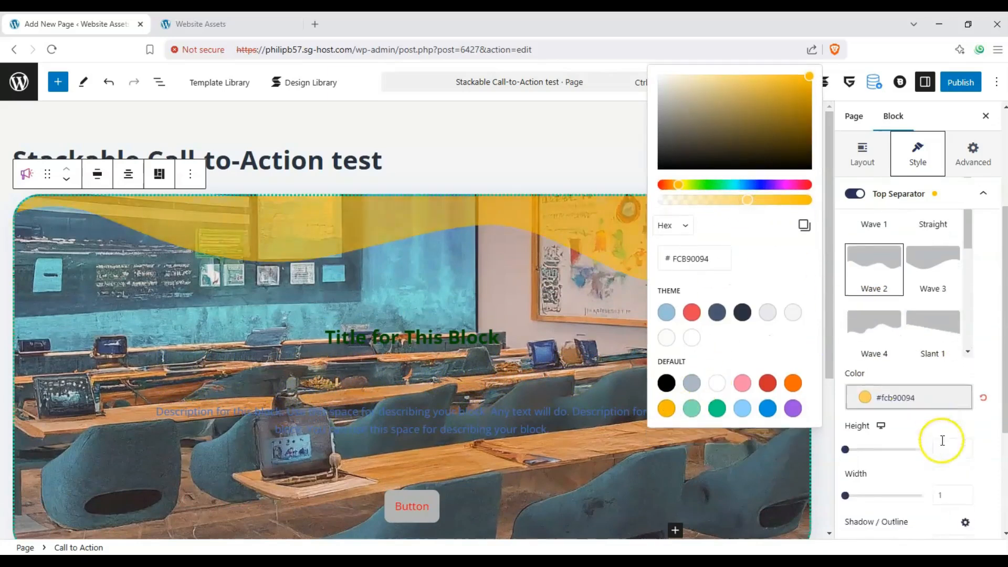
Invert the top separator's design and set its width to 1.7 and its height to about 195
{"action": "left_click_drag", "start_coordinate": [884, 450], "coordinate": [861, 446]}
{"action": "left_click", "coordinate": [866, 400]}
{"action": "left_click_drag", "start_coordinate": [868, 407], "coordinate": [853, 405]}
{"action": "scroll", "coordinate": [848, 436], "scroll_direction": "down", "scroll_amount": 2}
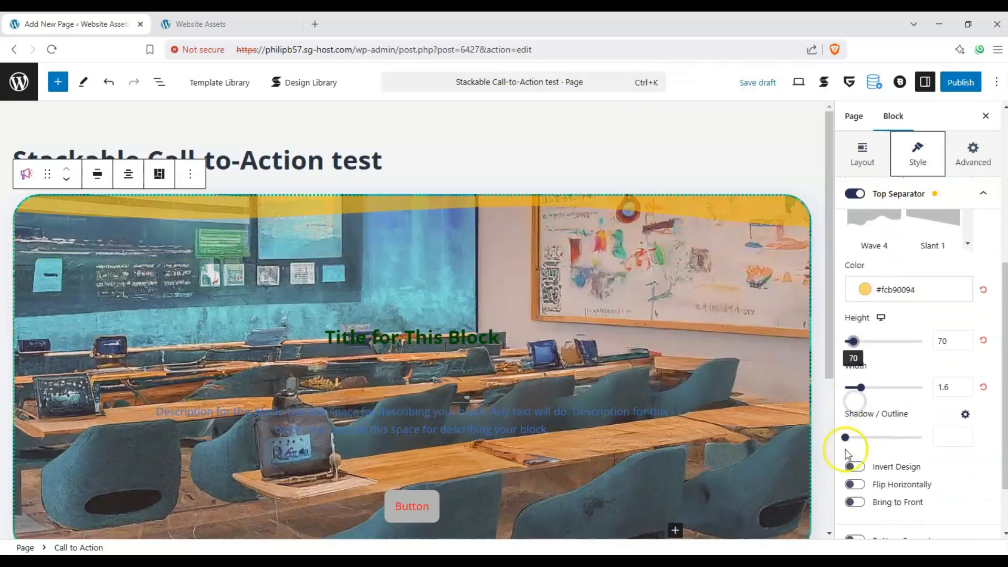
{"action": "left_click", "coordinate": [855, 463]}
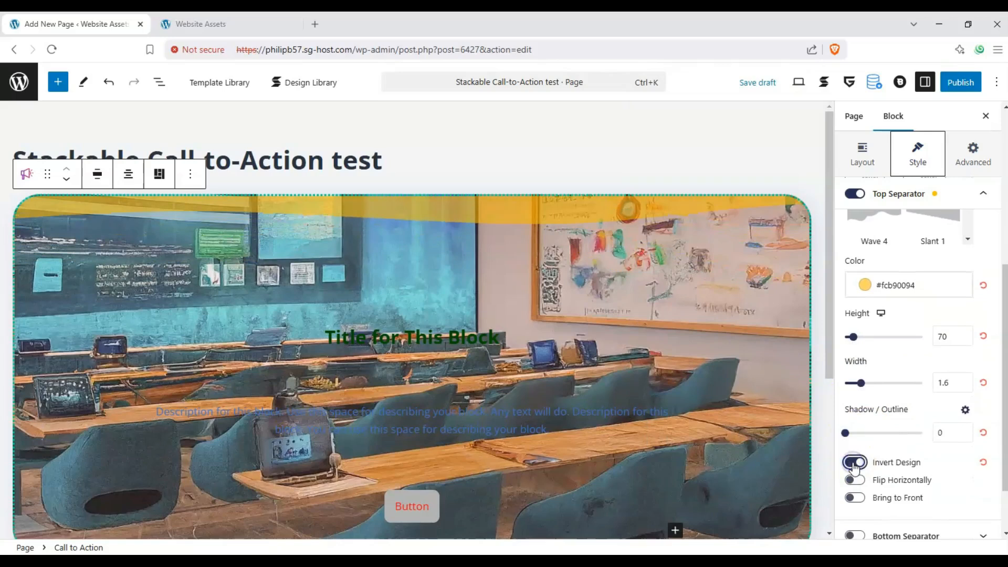
{"action": "mouse_move", "coordinate": [868, 387]}
{"action": "left_mouse_down"}
{"action": "mouse_move", "coordinate": [889, 383]}
{"action": "mouse_move", "coordinate": [864, 383]}
{"action": "left_mouse_up"}
{"action": "left_click_drag", "start_coordinate": [852, 336], "coordinate": [878, 334]}
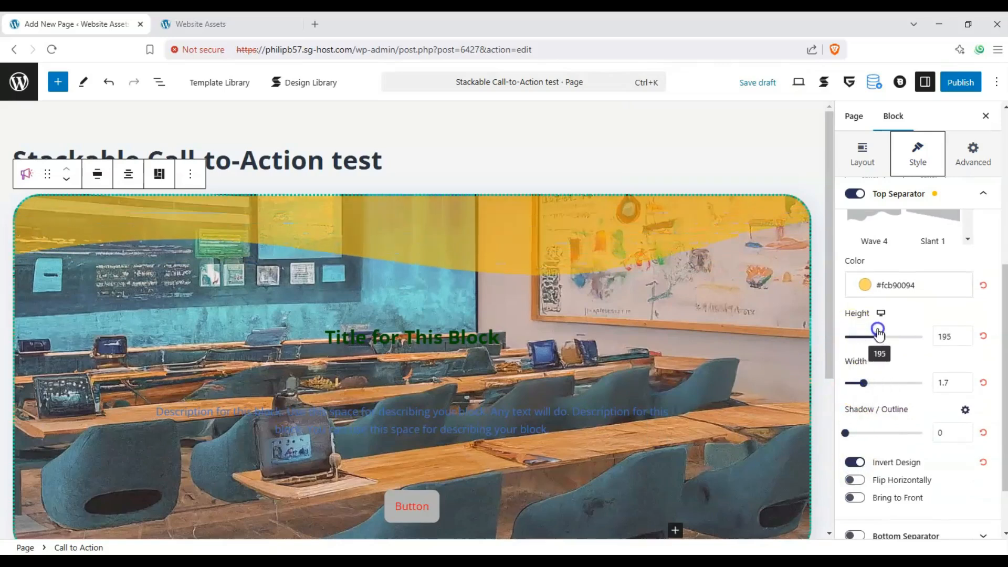
Choose the Wave 4 design for the block's bottom separator and look through the other designs
{"action": "scroll", "coordinate": [918, 420], "scroll_direction": "down", "scroll_amount": 2}
{"action": "left_click", "coordinate": [954, 471]}
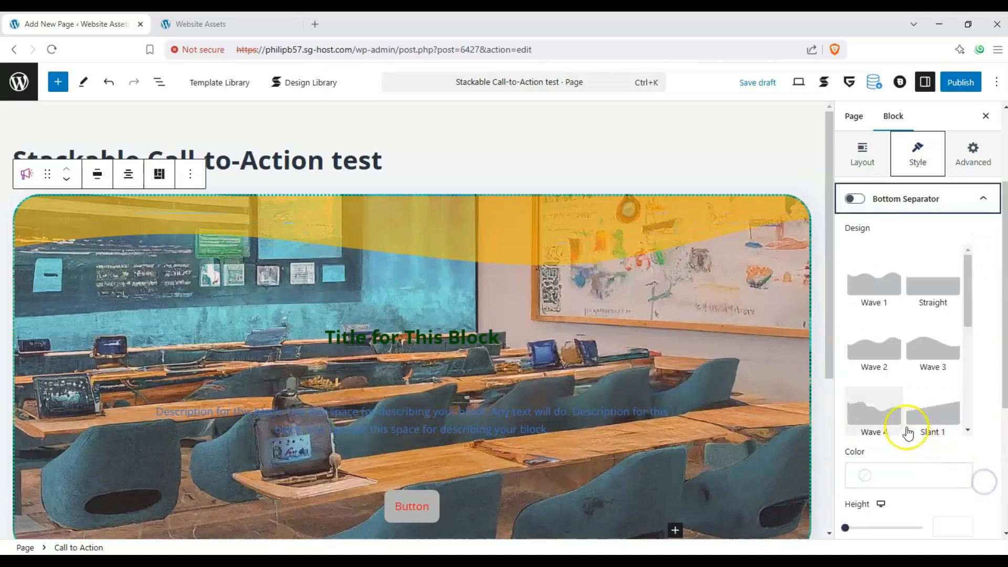
{"action": "scroll", "coordinate": [868, 326], "scroll_direction": "up", "scroll_amount": 1}
{"action": "scroll", "coordinate": [871, 330], "scroll_direction": "down", "scroll_amount": 1}
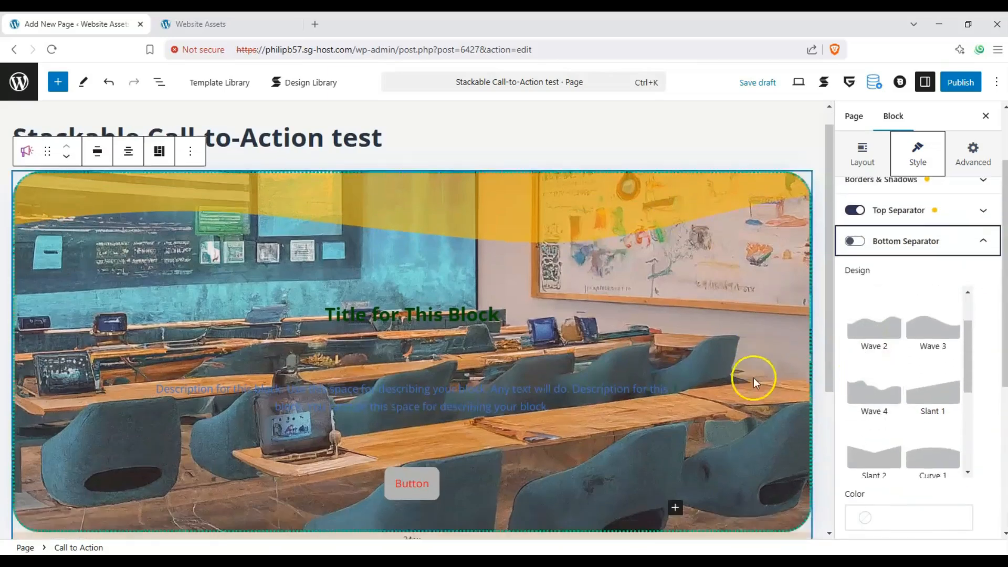
{"action": "scroll", "coordinate": [754, 377], "scroll_direction": "down", "scroll_amount": 3}
{"action": "left_click", "coordinate": [874, 396]}
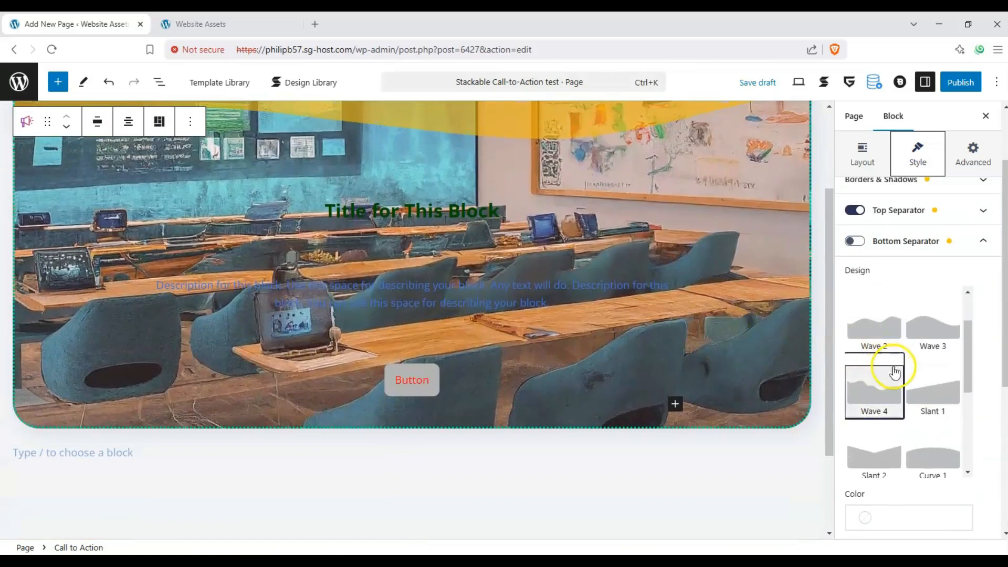
{"action": "scroll", "coordinate": [876, 367], "scroll_direction": "up", "scroll_amount": 1}
{"action": "scroll", "coordinate": [914, 368], "scroll_direction": "down", "scroll_amount": 3}
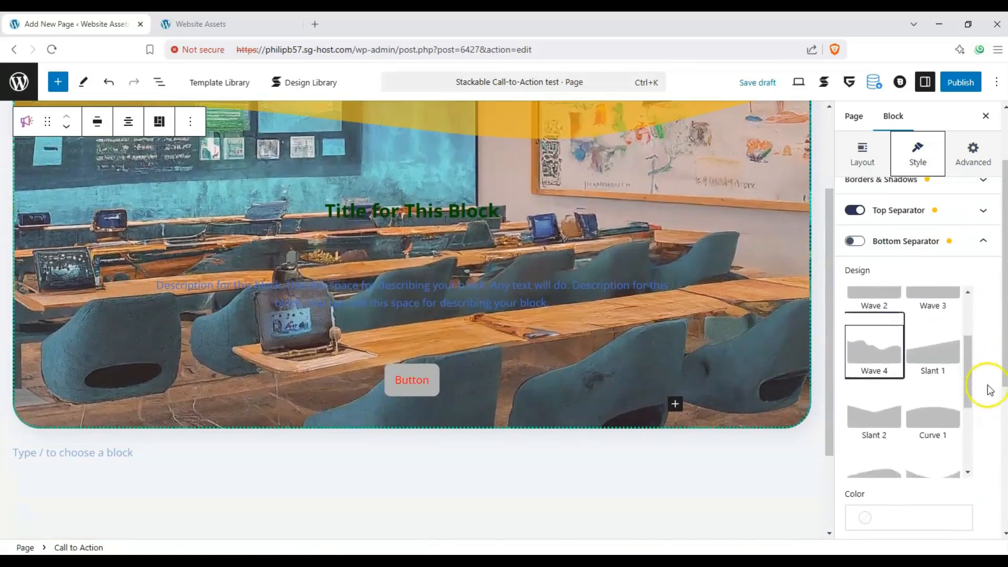
Set the bottom separator's colour to Vivid green cyan
{"action": "left_click", "coordinate": [892, 515]}
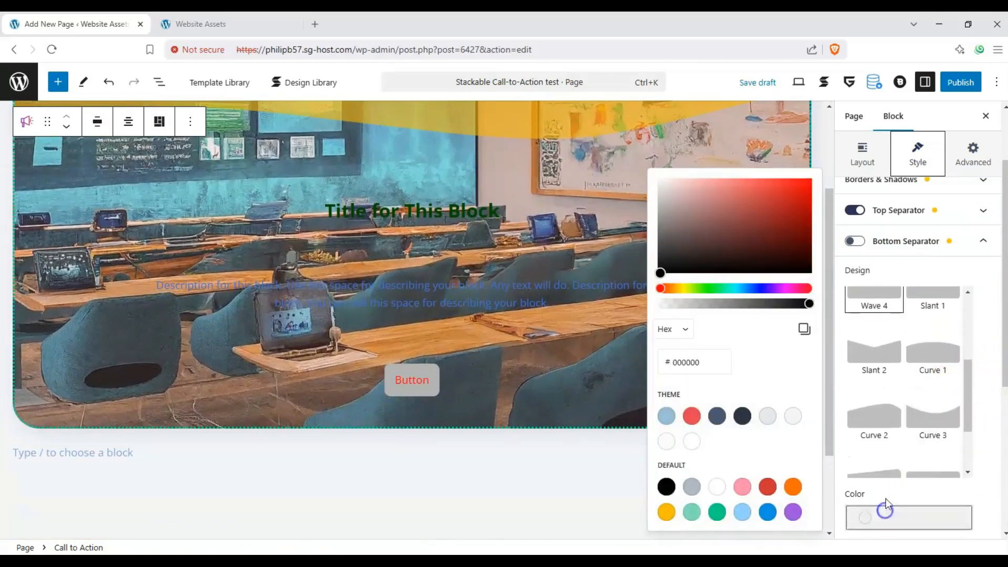
{"action": "left_click", "coordinate": [693, 512]}
{"action": "left_click", "coordinate": [717, 512]}
{"action": "left_click", "coordinate": [986, 469]}
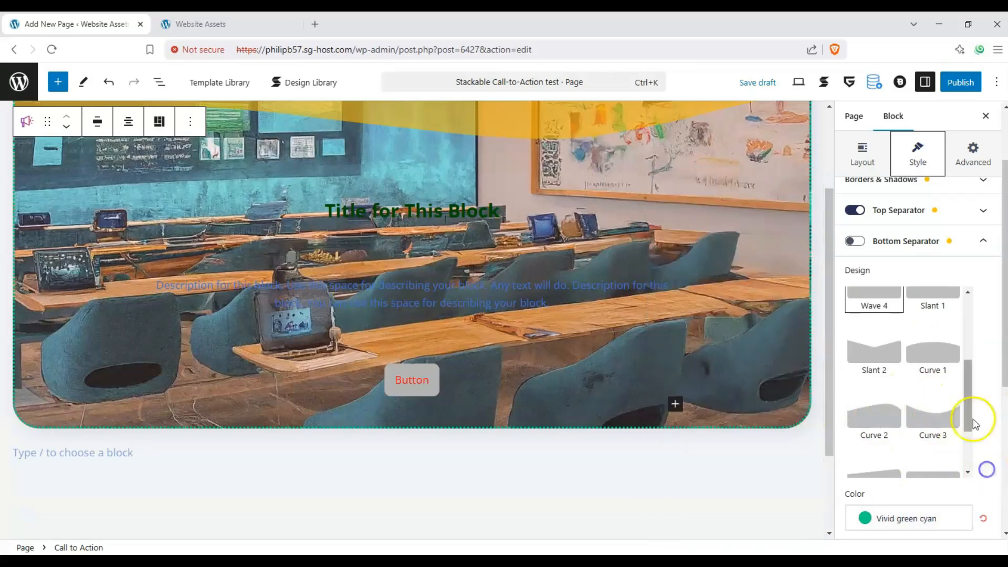
Turn on the block's bottom separator and set its height to 285 and its width to 1.3
{"action": "left_click", "coordinate": [855, 241]}
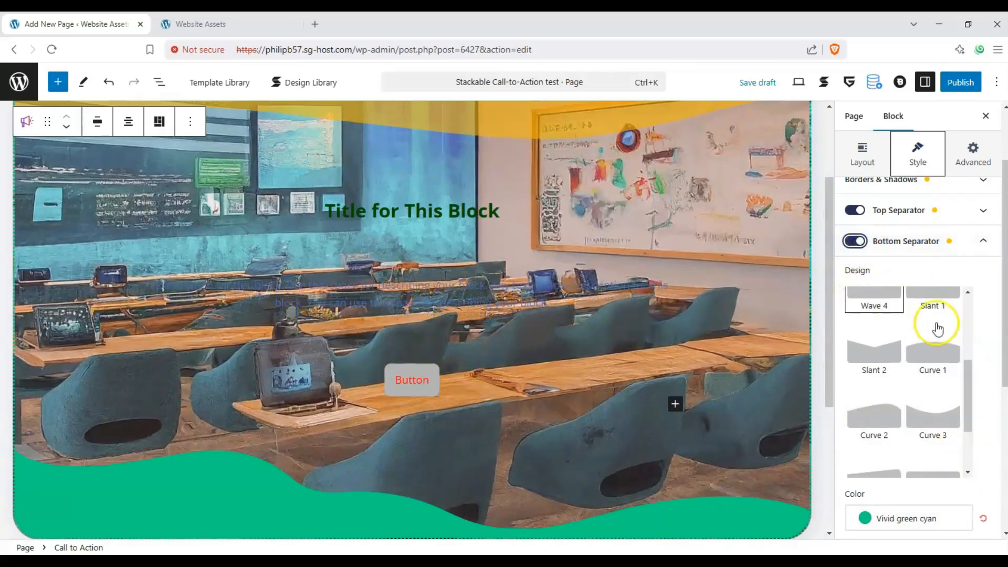
{"action": "scroll", "coordinate": [938, 330], "scroll_direction": "down", "scroll_amount": 5}
{"action": "left_click_drag", "start_coordinate": [851, 470], "coordinate": [852, 447]}
{"action": "scroll", "coordinate": [893, 436], "scroll_direction": "down", "scroll_amount": 2}
Try inverting the bottom separator's design and set its shadow/outline to 3
{"action": "left_click", "coordinate": [856, 526]}
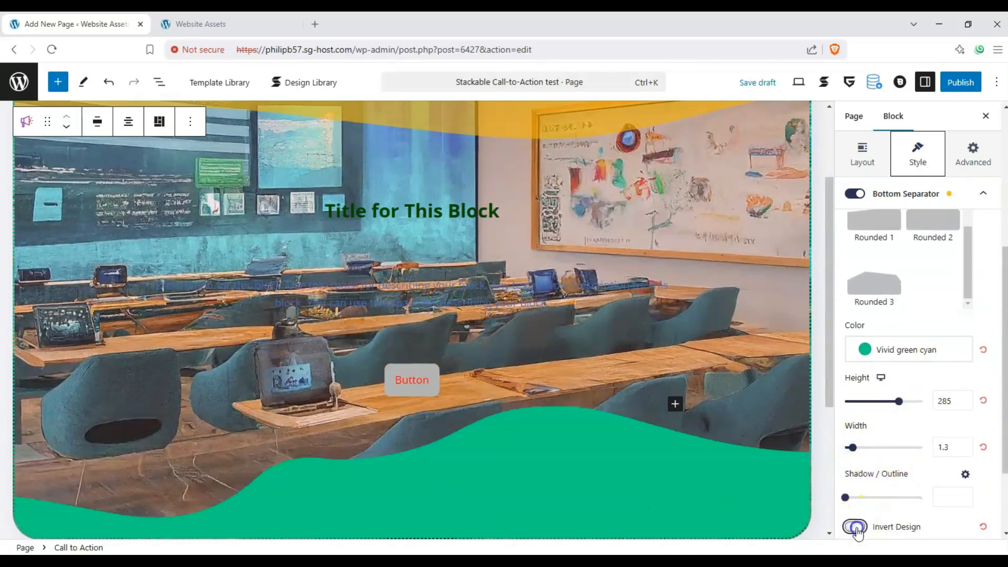
{"action": "left_click", "coordinate": [855, 527]}
{"action": "left_click_drag", "start_coordinate": [846, 497], "coordinate": [879, 490]}
{"action": "scroll", "coordinate": [914, 457], "scroll_direction": "down", "scroll_amount": 3}
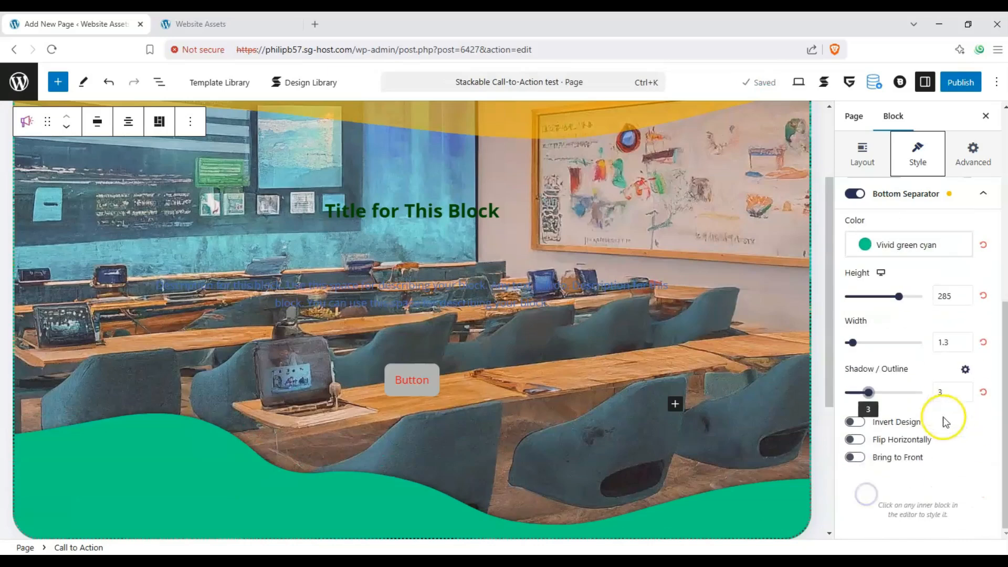
Try the Bring to Front and Flip Horizontally options on the bottom separator
{"action": "left_click", "coordinate": [855, 458]}
{"action": "left_click", "coordinate": [855, 458]}
{"action": "left_click", "coordinate": [855, 440]}
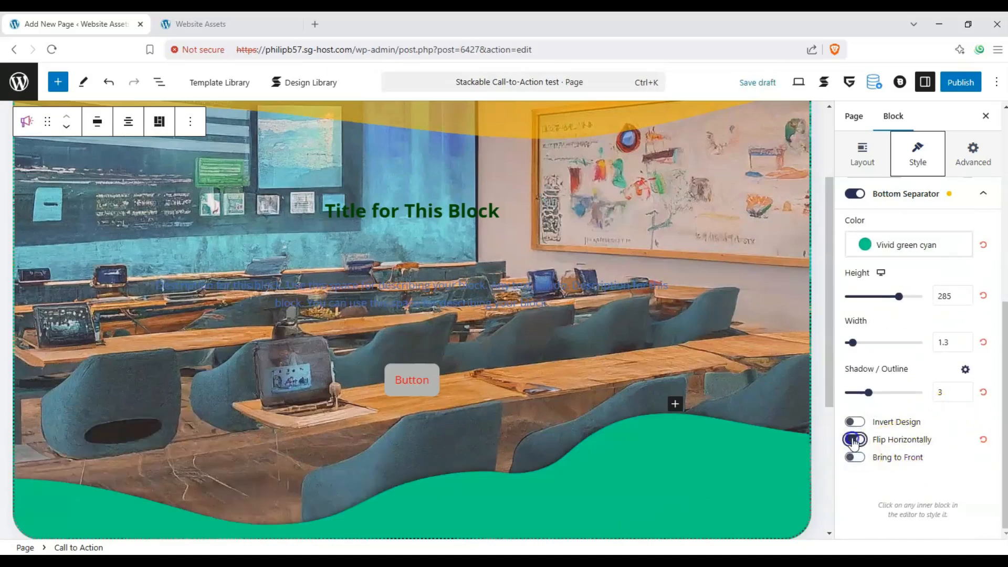
{"action": "left_click", "coordinate": [855, 440]}
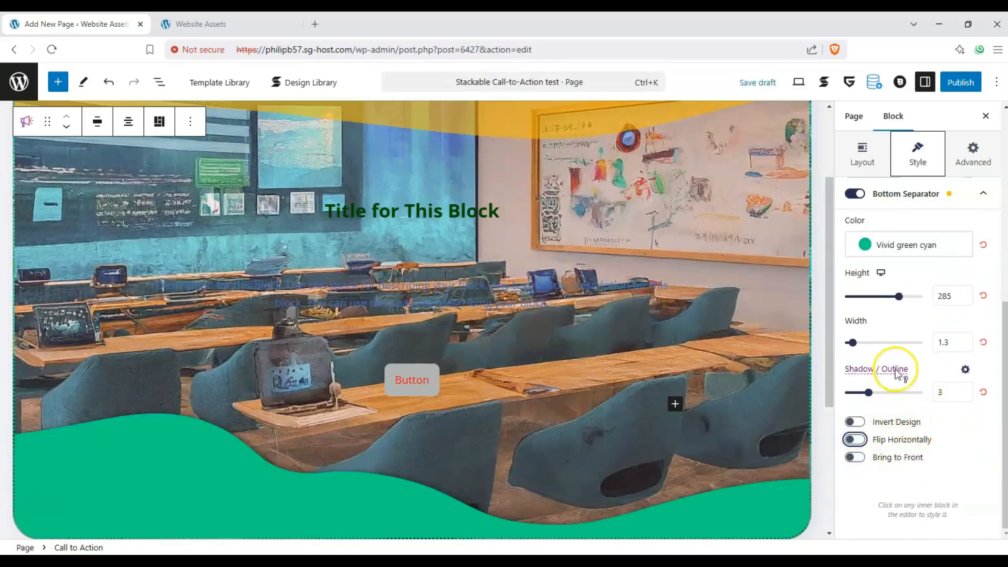
Look through the Call to Action block's advanced settings, including link, general, position, custom attributes, responsive visibility and HTML anchor
{"action": "scroll", "coordinate": [648, 304], "scroll_direction": "up", "scroll_amount": 3}
{"action": "scroll", "coordinate": [649, 301], "scroll_direction": "down", "scroll_amount": 1}
{"action": "scroll", "coordinate": [935, 299], "scroll_direction": "up", "scroll_amount": 5}
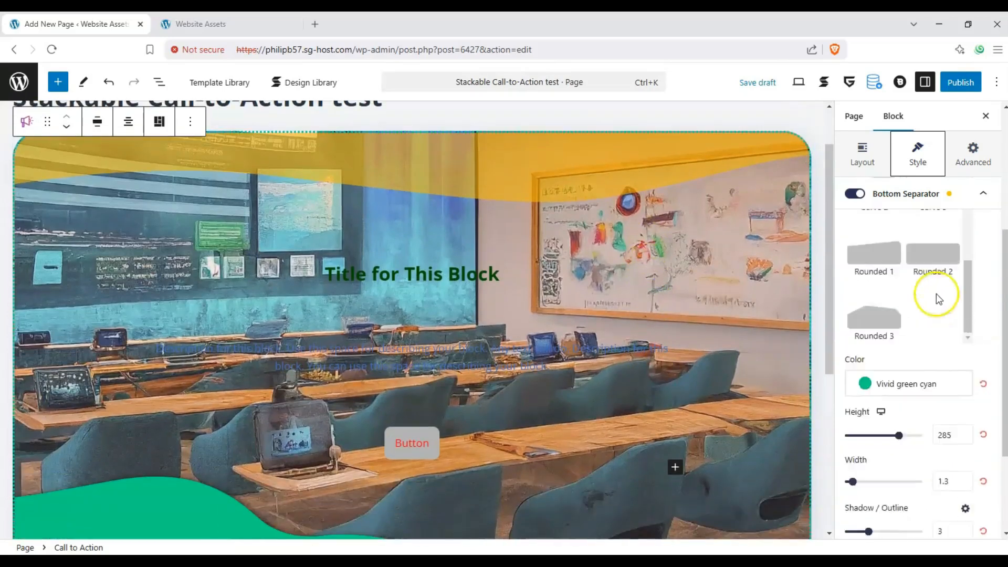
{"action": "left_click", "coordinate": [979, 194]}
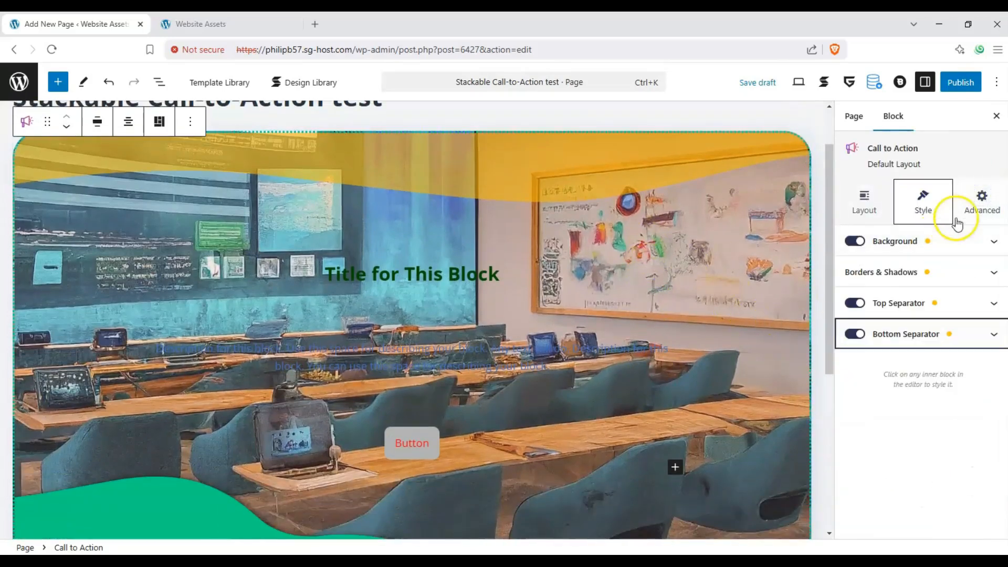
{"action": "left_click", "coordinate": [982, 210]}
{"action": "left_click", "coordinate": [980, 245]}
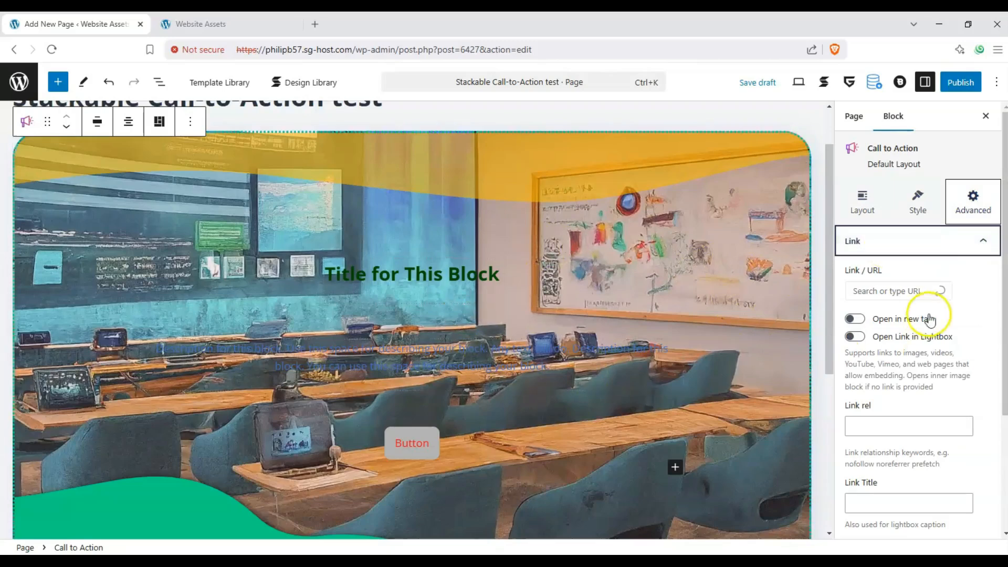
{"action": "left_click", "coordinate": [771, 283]}
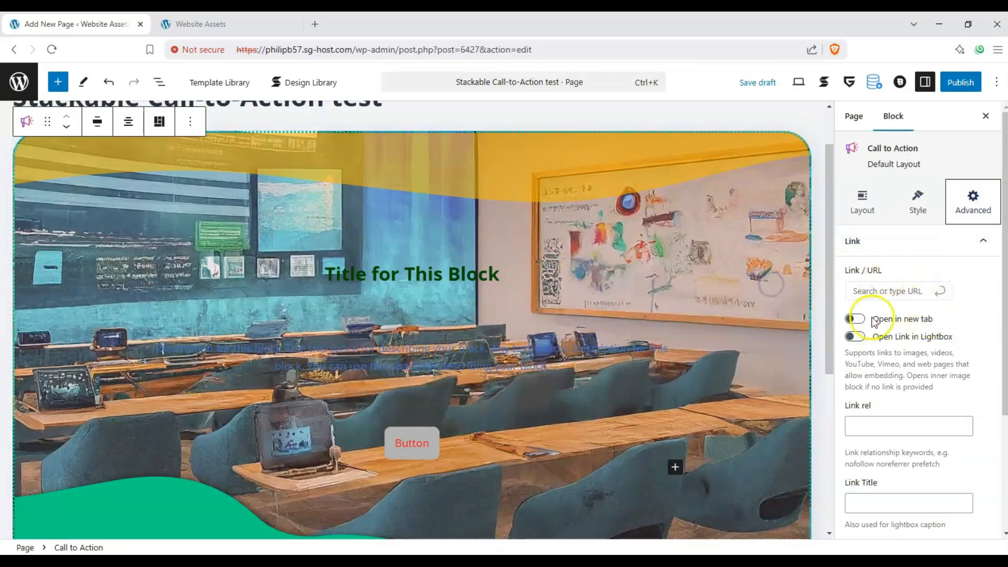
{"action": "scroll", "coordinate": [907, 349], "scroll_direction": "down", "scroll_amount": 3}
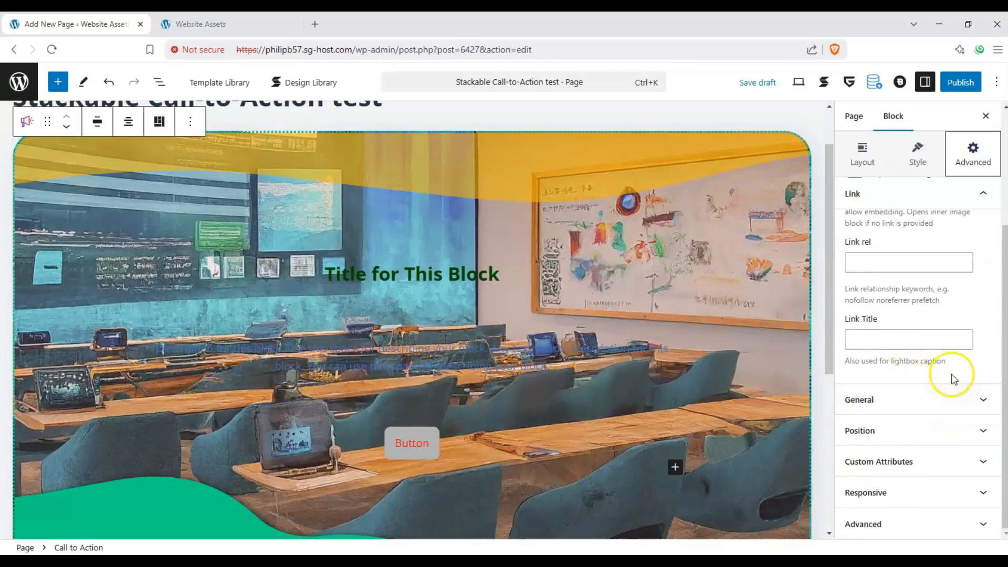
{"action": "scroll", "coordinate": [887, 315], "scroll_direction": "up", "scroll_amount": 1}
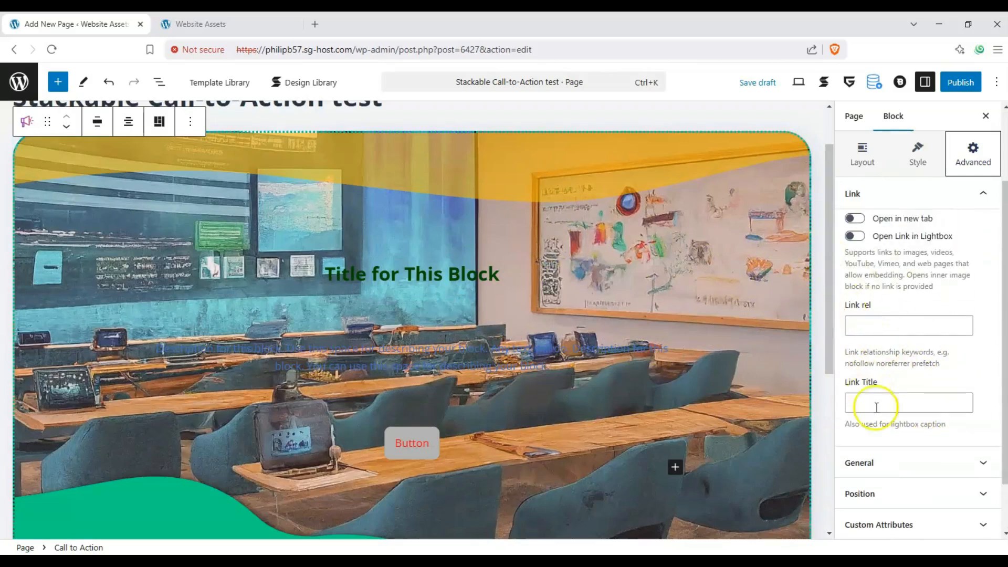
{"action": "left_click", "coordinate": [920, 463]}
{"action": "left_click", "coordinate": [929, 432]}
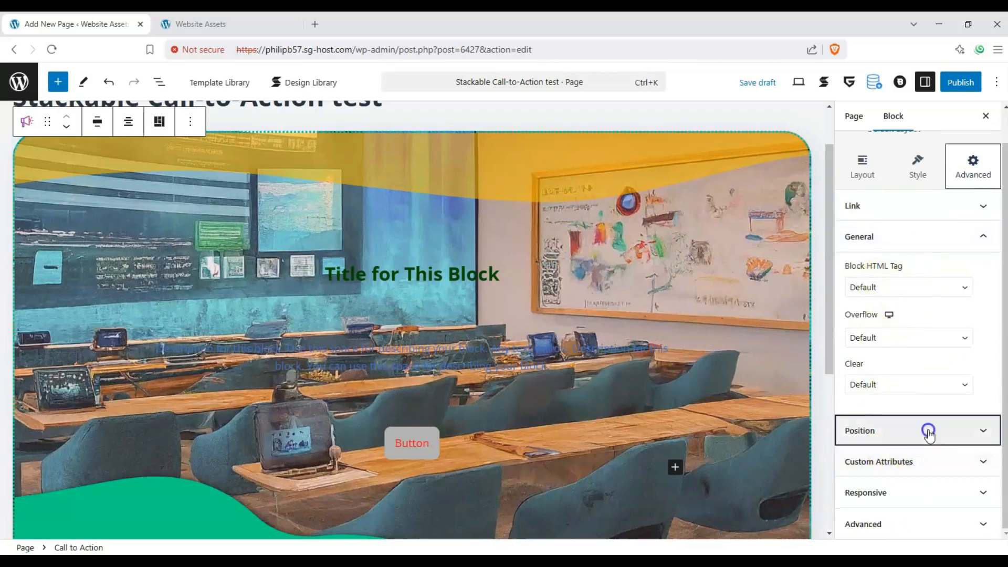
{"action": "left_click", "coordinate": [962, 472]}
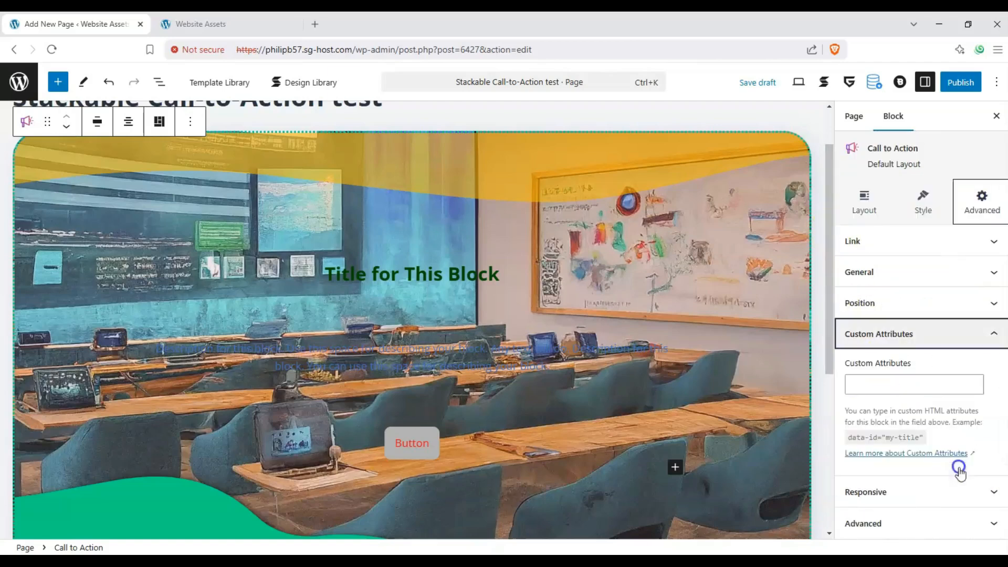
{"action": "left_click", "coordinate": [986, 496]}
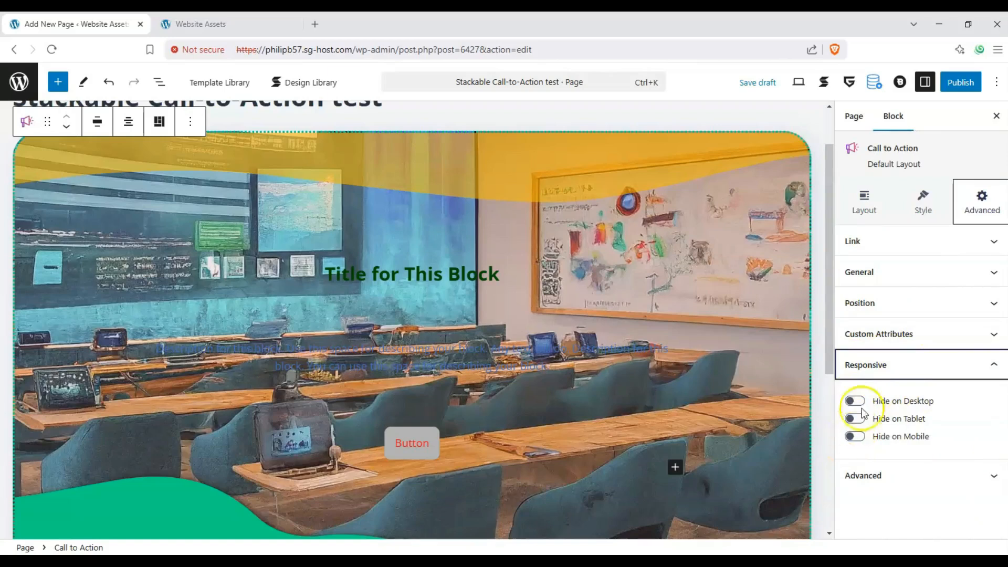
{"action": "left_click", "coordinate": [965, 475]}
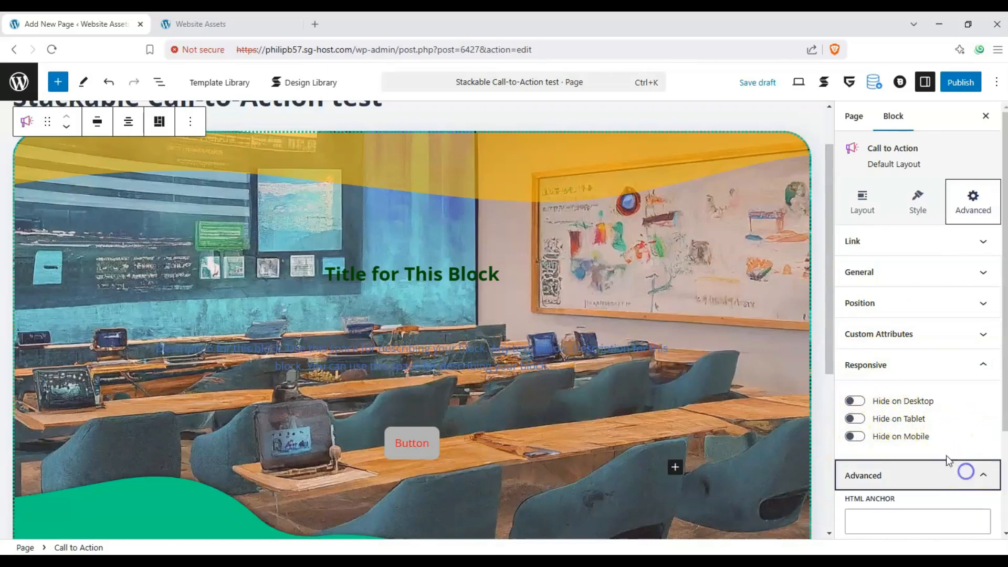
{"action": "scroll", "coordinate": [940, 315], "scroll_direction": "up", "scroll_amount": 2}
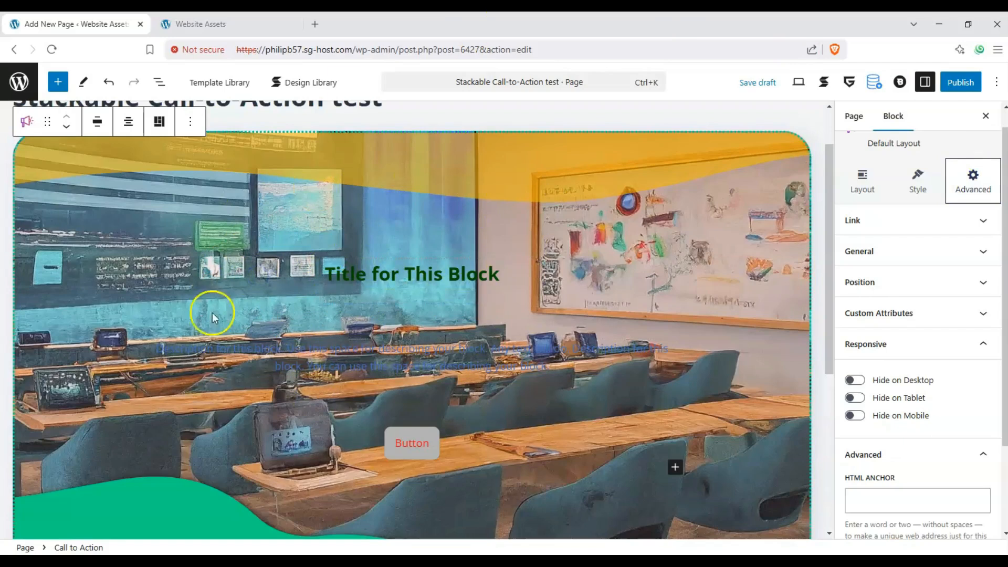
Replace the block's title text with "Get started learning now!!"
{"action": "left_click", "coordinate": [352, 273]}
{"action": "left_click_drag", "start_coordinate": [927, 283], "coordinate": [751, 294]}
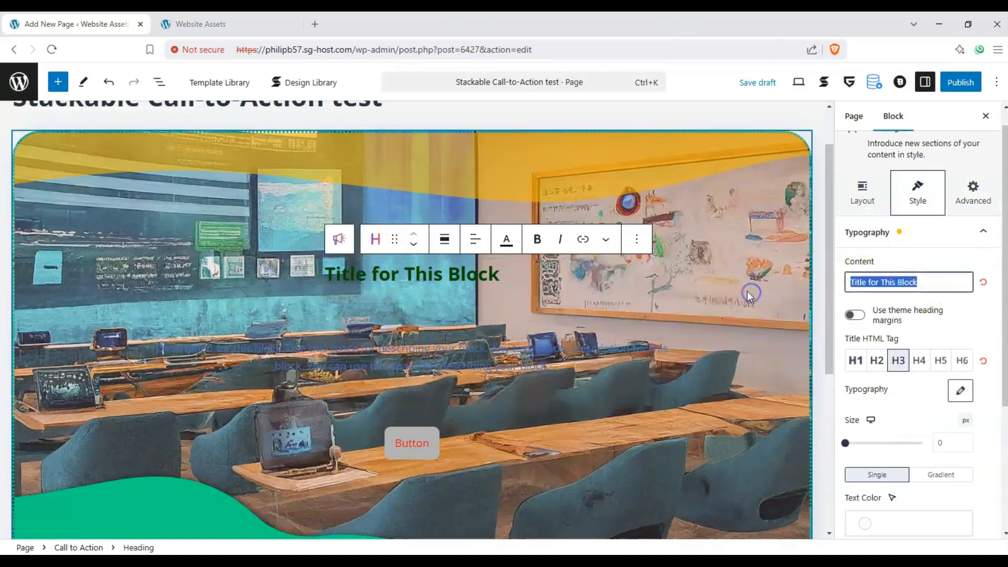
{"action": "type", "text": "Get "}
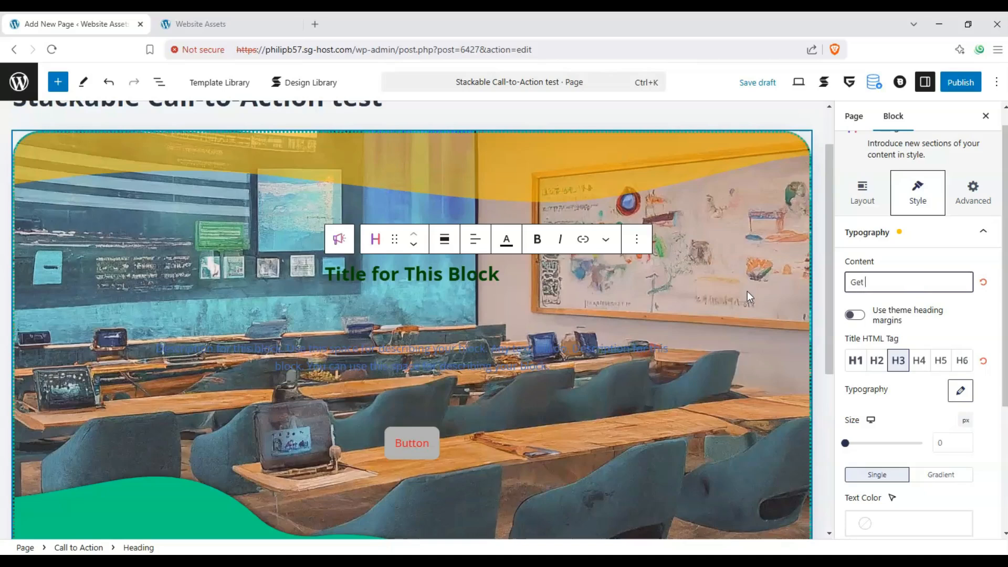
{"action": "type", "text": "started "}
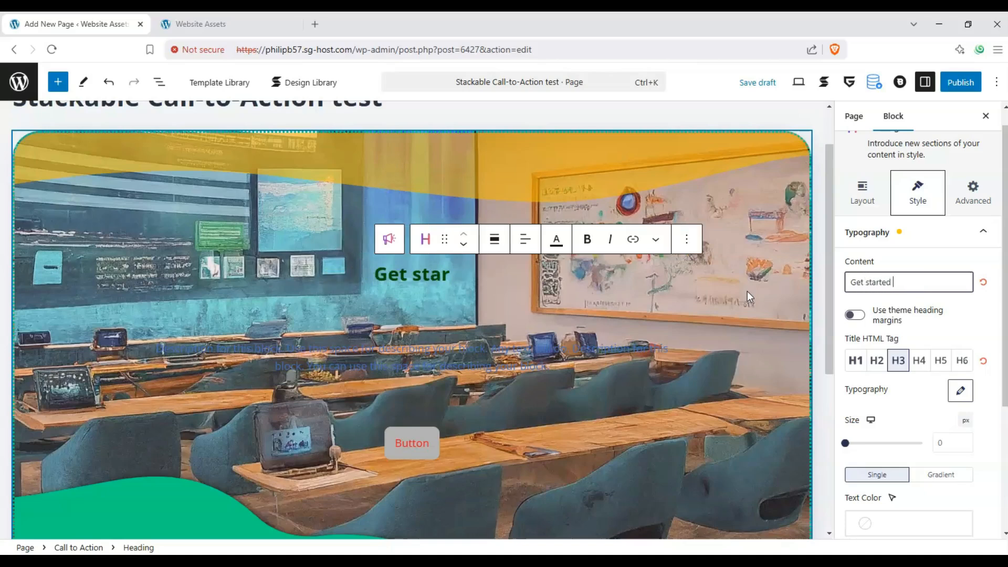
{"action": "type", "text": "learning now!!"}
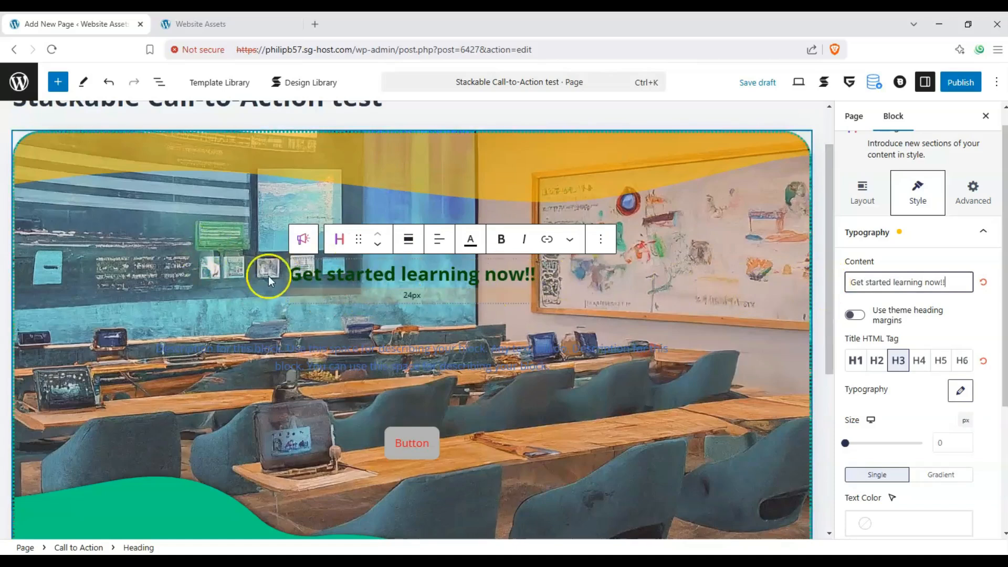
Set the heading's font size to 38 px and view its text colour choices
{"action": "left_click_drag", "start_coordinate": [847, 445], "coordinate": [864, 444]}
{"action": "scroll", "coordinate": [923, 427], "scroll_direction": "down", "scroll_amount": 3}
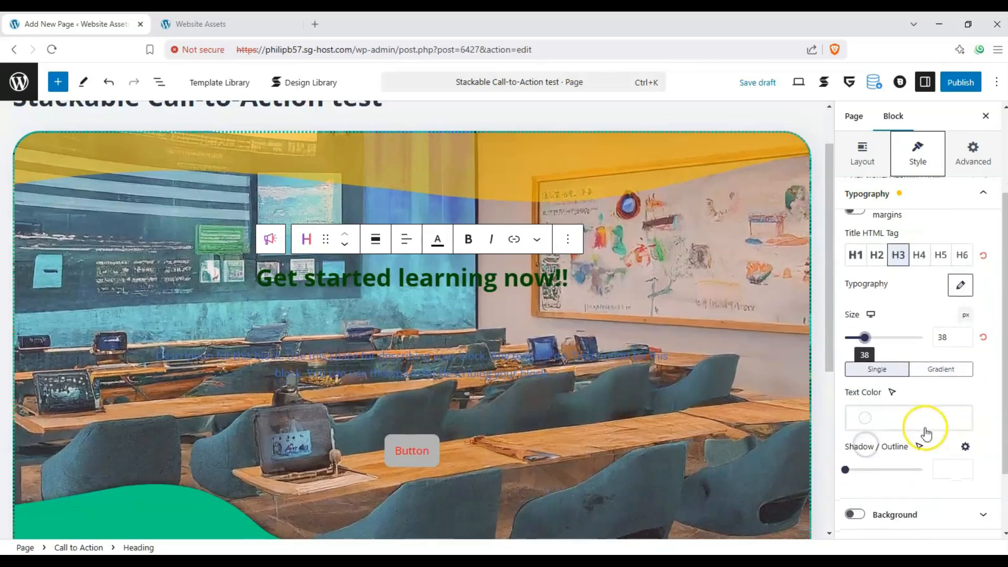
{"action": "scroll", "coordinate": [892, 409], "scroll_direction": "down", "scroll_amount": 2}
{"action": "left_click", "coordinate": [855, 336]}
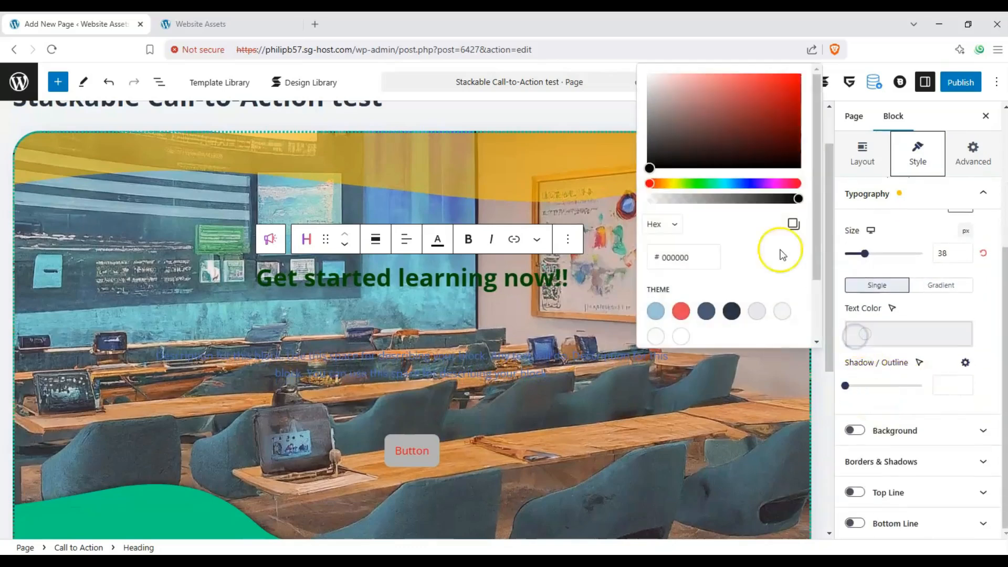
{"action": "left_click", "coordinate": [852, 335]}
Turn on the heading's background and set its border radius to 50
{"action": "left_click", "coordinate": [861, 434]}
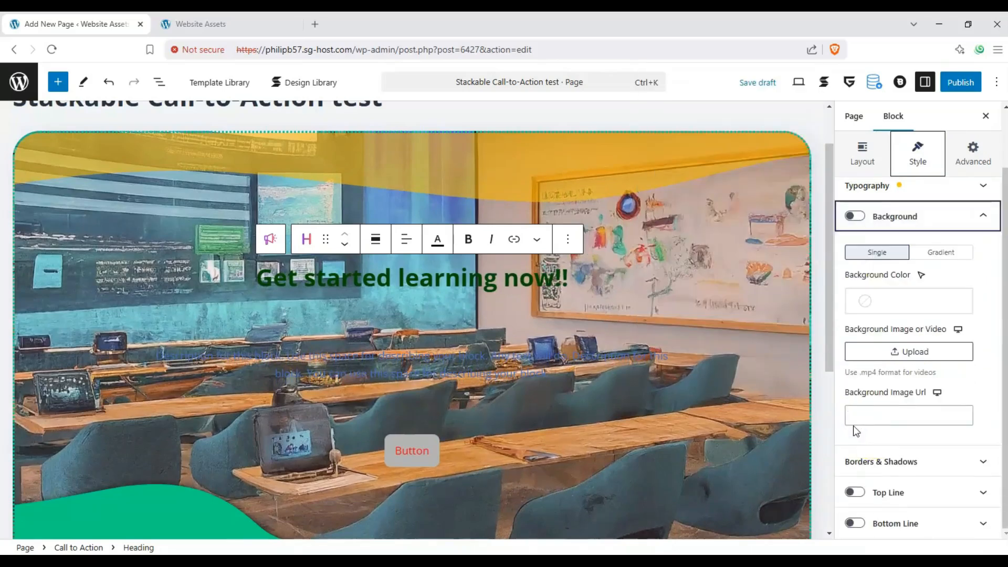
{"action": "left_click", "coordinate": [855, 215]}
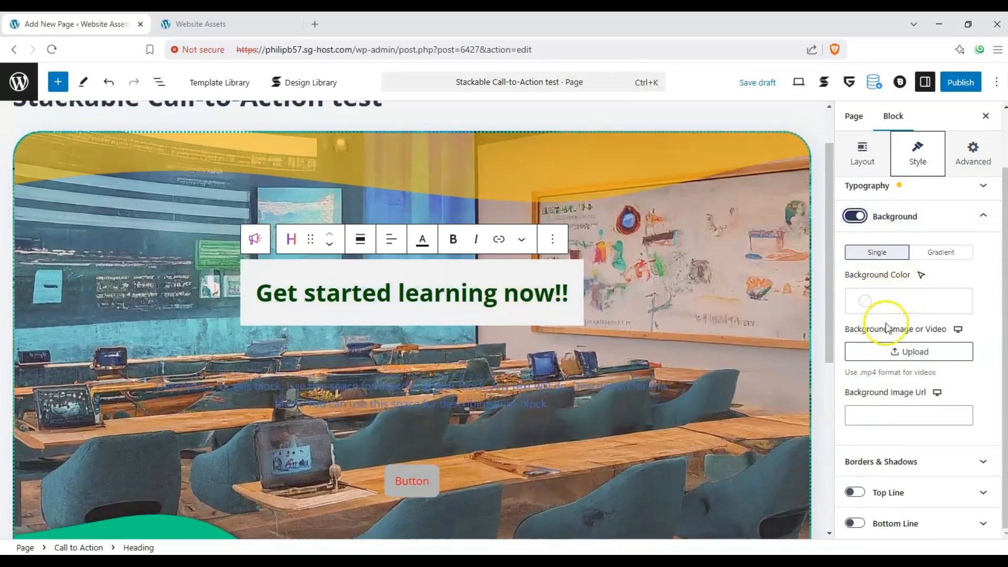
{"action": "left_click", "coordinate": [983, 219]}
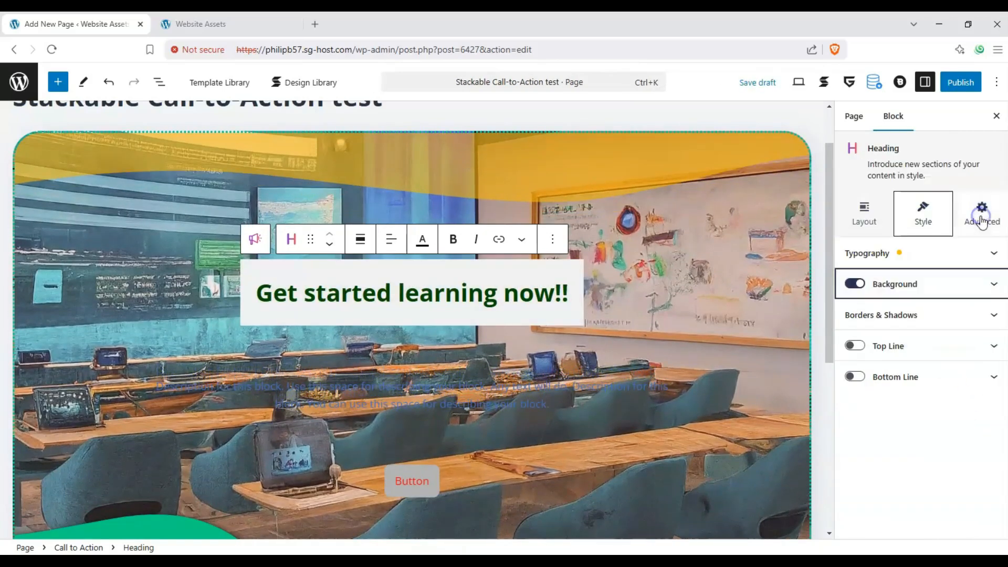
{"action": "left_click", "coordinate": [996, 317]}
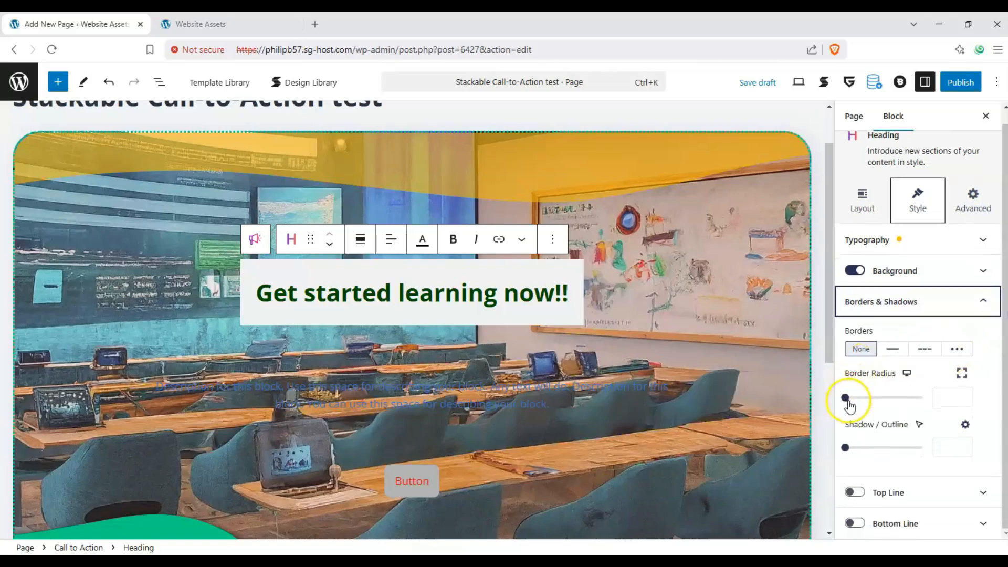
{"action": "left_click_drag", "start_coordinate": [847, 398], "coordinate": [924, 405]}
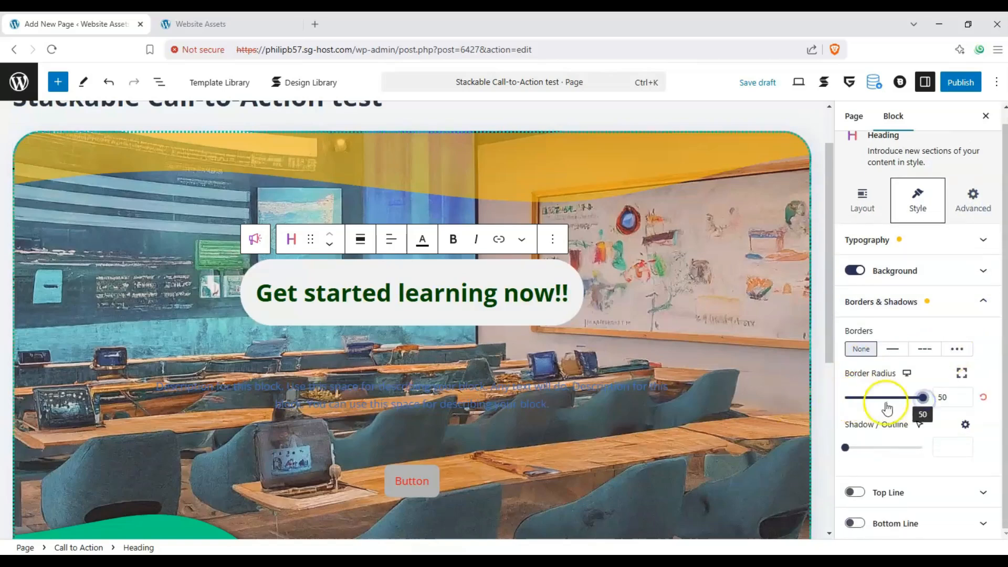
Add a top line to the heading with a height of 9 and a width of 136 px
{"action": "left_click", "coordinate": [855, 492]}
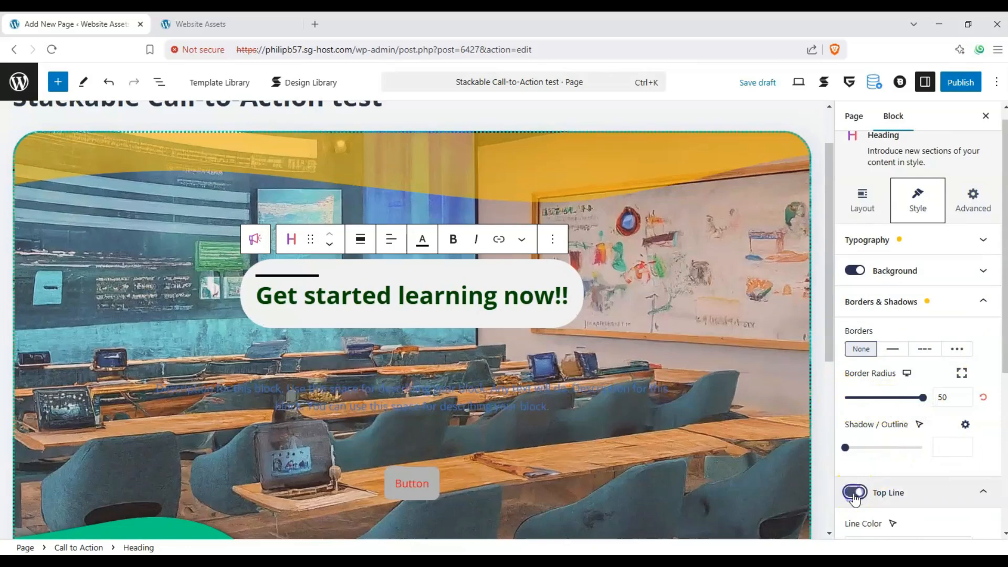
{"action": "scroll", "coordinate": [880, 480], "scroll_direction": "down", "scroll_amount": 3}
{"action": "left_click", "coordinate": [871, 493]}
{"action": "left_click", "coordinate": [880, 479]}
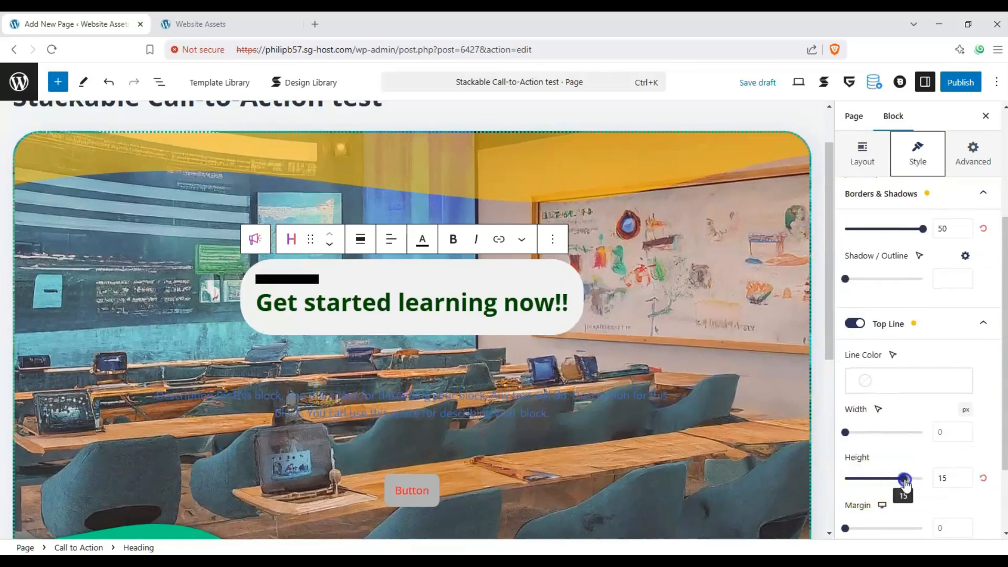
{"action": "left_click_drag", "start_coordinate": [845, 432], "coordinate": [899, 434]}
{"action": "scroll", "coordinate": [866, 483], "scroll_direction": "down", "scroll_amount": 3}
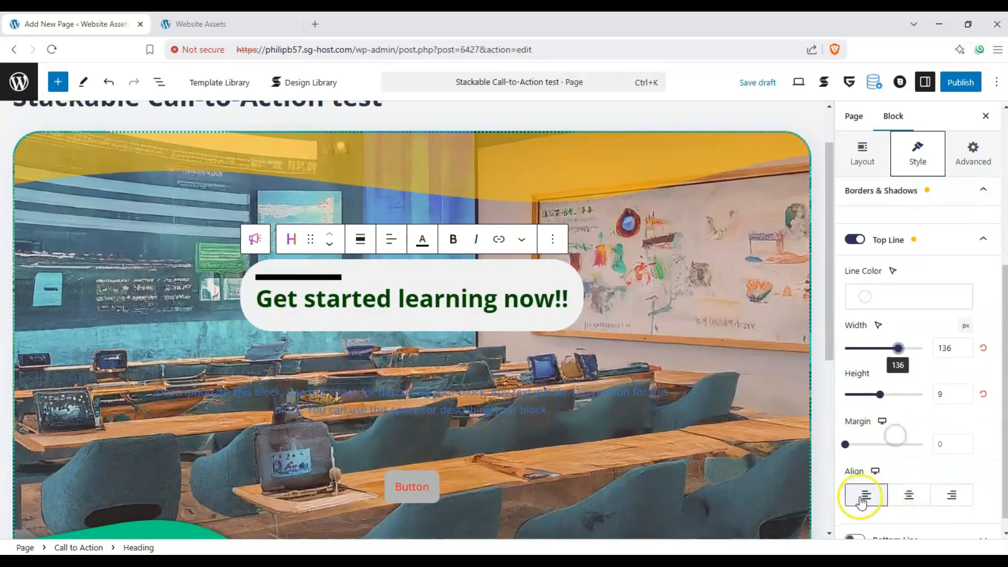
Add a bottom line to the heading, colour it Palette Color 2 and align it right
{"action": "left_click", "coordinate": [854, 521]}
{"action": "scroll", "coordinate": [887, 450], "scroll_direction": "down", "scroll_amount": 1}
{"action": "scroll", "coordinate": [875, 436], "scroll_direction": "down", "scroll_amount": 4}
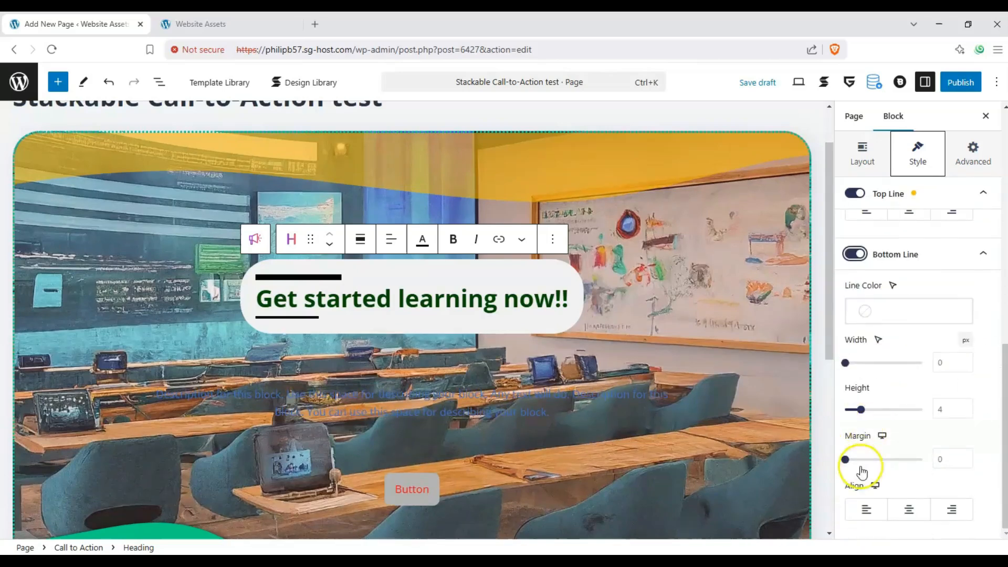
{"action": "left_click", "coordinate": [866, 311]}
{"action": "left_click", "coordinate": [680, 311]}
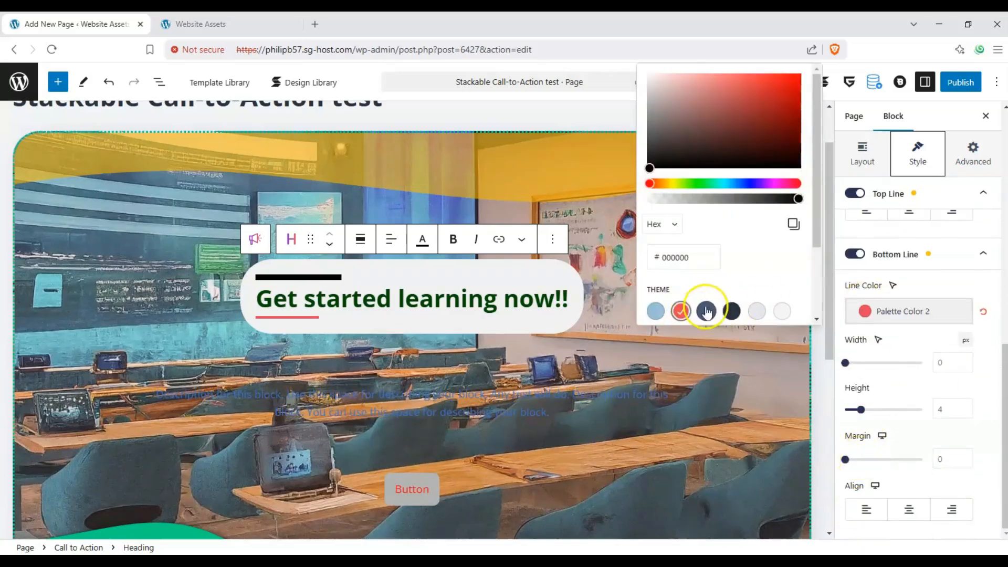
{"action": "left_click", "coordinate": [963, 383]}
{"action": "left_click", "coordinate": [956, 514]}
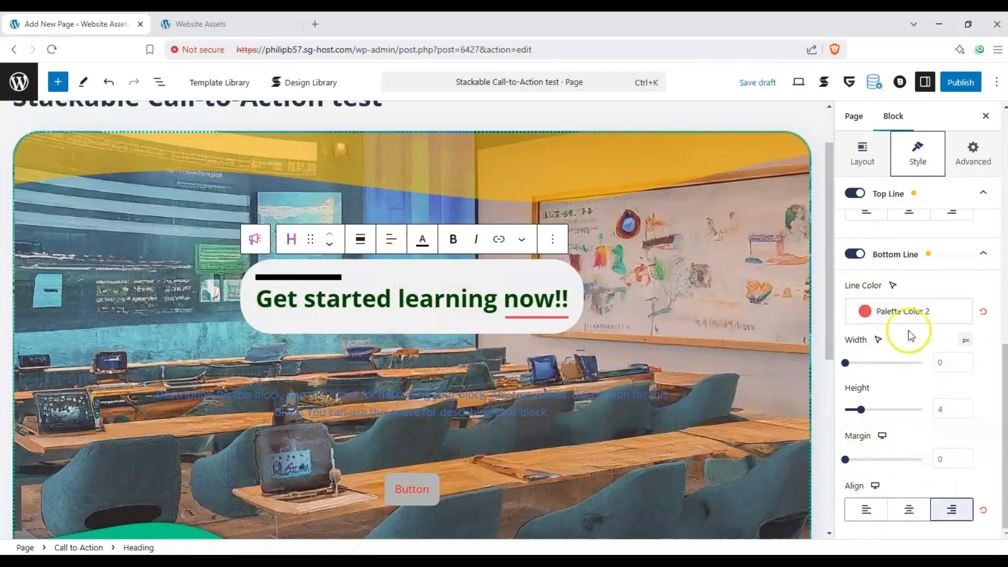
Look over the heading's layout and advanced settings
{"action": "scroll", "coordinate": [919, 315], "scroll_direction": "up", "scroll_amount": 2}
{"action": "left_click", "coordinate": [983, 193]}
{"action": "left_click", "coordinate": [857, 212]}
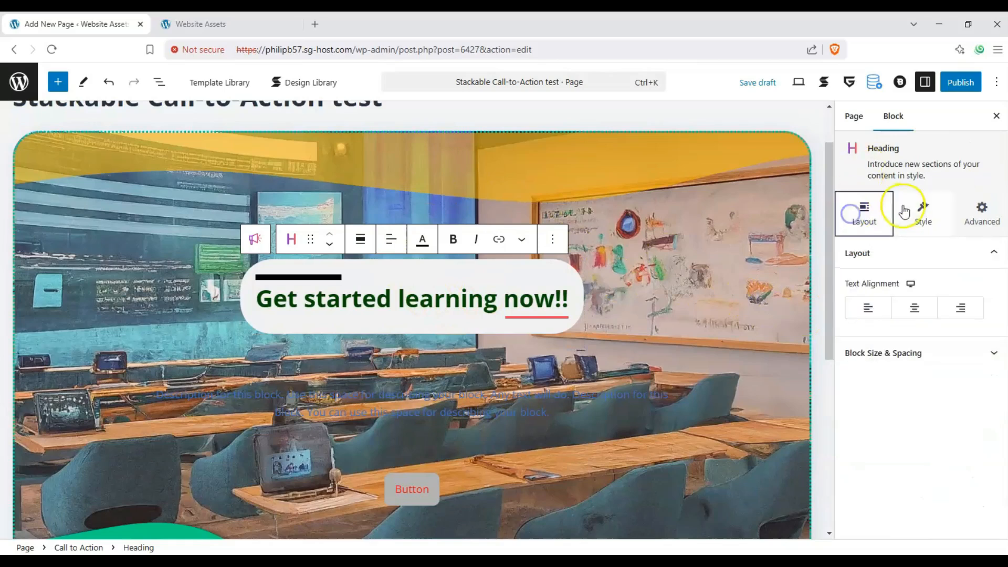
{"action": "left_click", "coordinate": [969, 215]}
{"action": "left_click", "coordinate": [981, 376]}
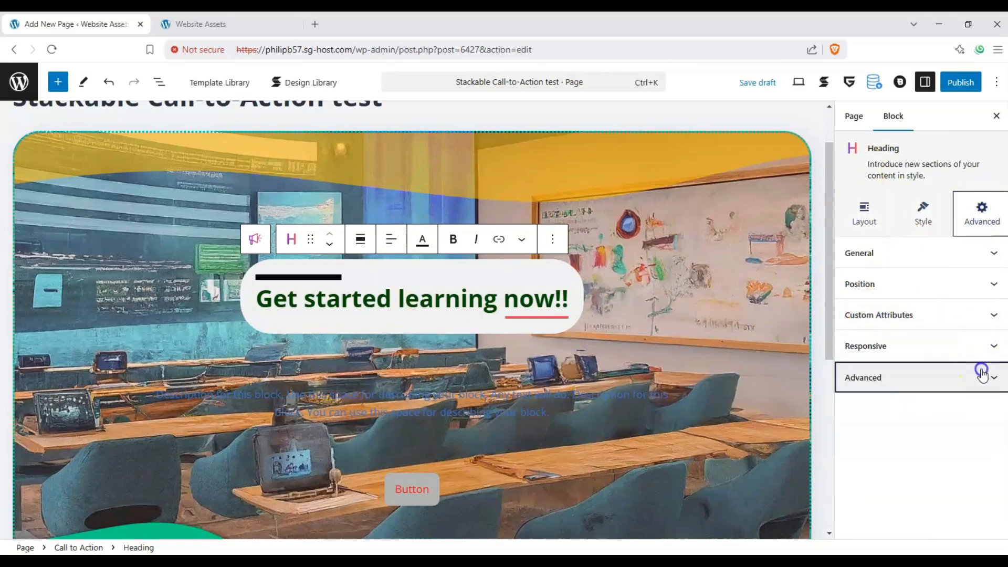
Set the description text below the heading to size 26 px and colour it #fcfcfc
{"action": "left_click", "coordinate": [522, 393]}
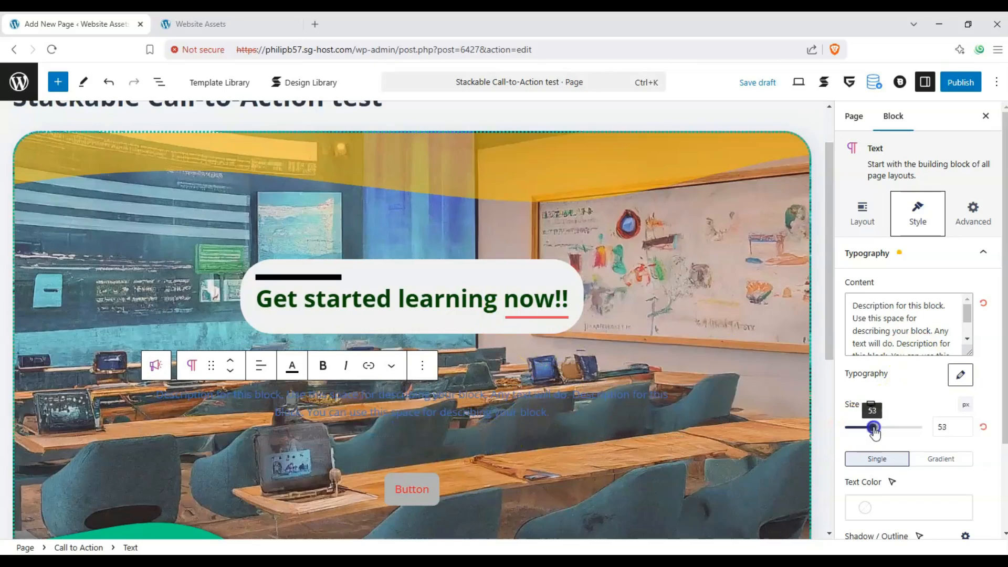
{"action": "left_click_drag", "start_coordinate": [874, 429], "coordinate": [859, 428]}
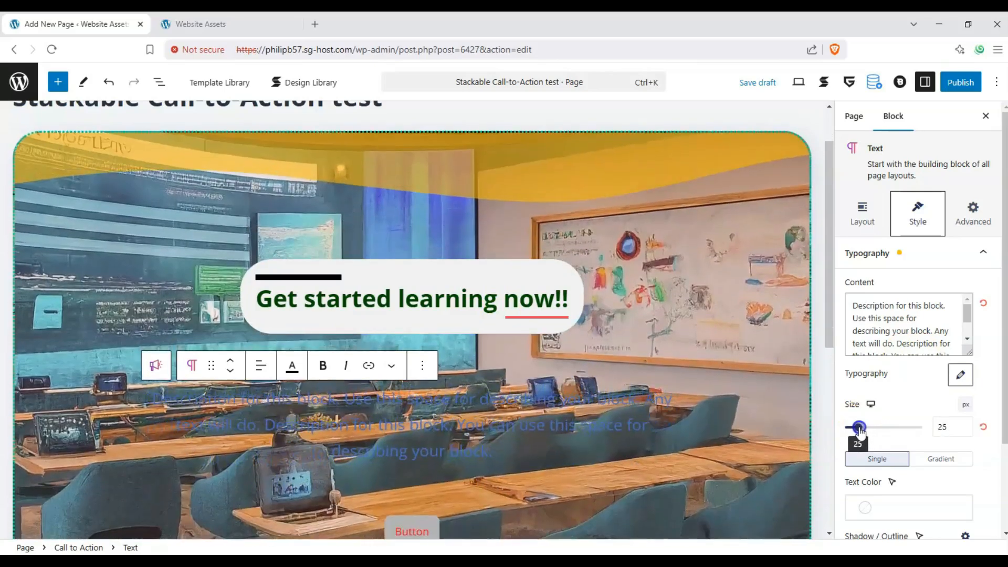
{"action": "scroll", "coordinate": [935, 342], "scroll_direction": "down", "scroll_amount": 3}
{"action": "left_click", "coordinate": [881, 507]}
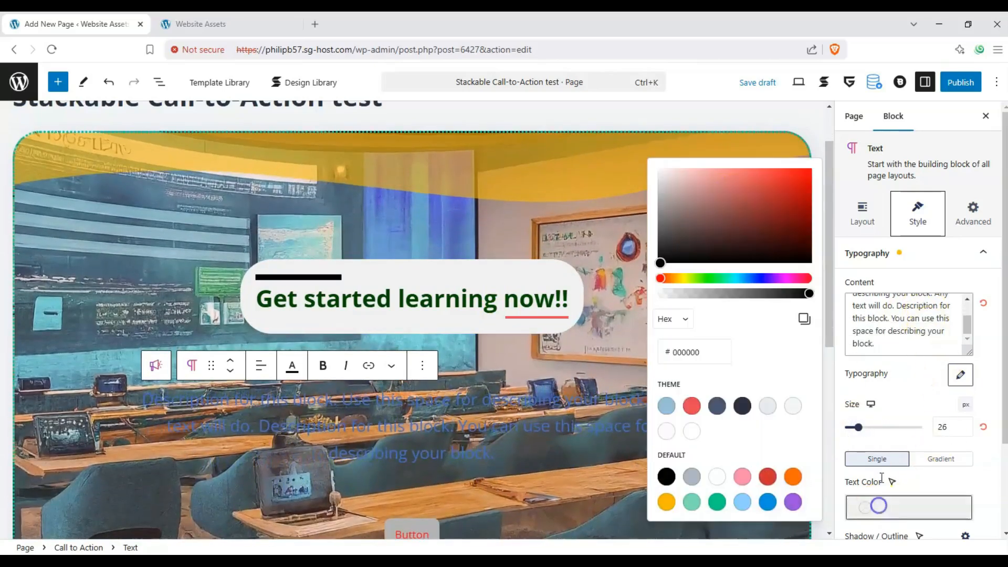
{"action": "left_click_drag", "start_coordinate": [712, 205], "coordinate": [660, 169]}
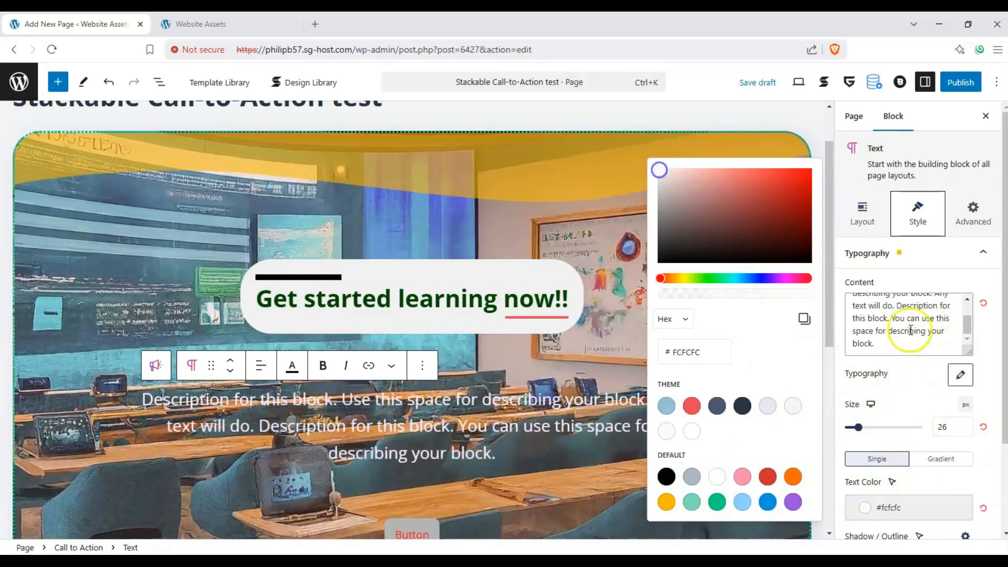
Turn on the description text's background and colour it Light green cyan
{"action": "scroll", "coordinate": [972, 446], "scroll_direction": "down", "scroll_amount": 2}
{"action": "left_click", "coordinate": [857, 492]}
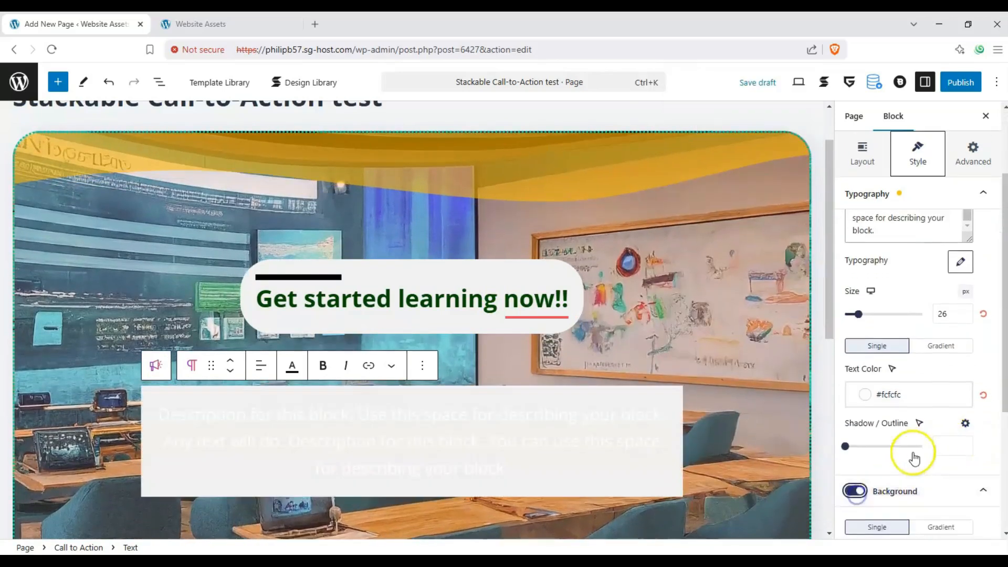
{"action": "scroll", "coordinate": [914, 457], "scroll_direction": "down", "scroll_amount": 2}
{"action": "scroll", "coordinate": [916, 458], "scroll_direction": "down", "scroll_amount": 2}
{"action": "left_click", "coordinate": [866, 415]}
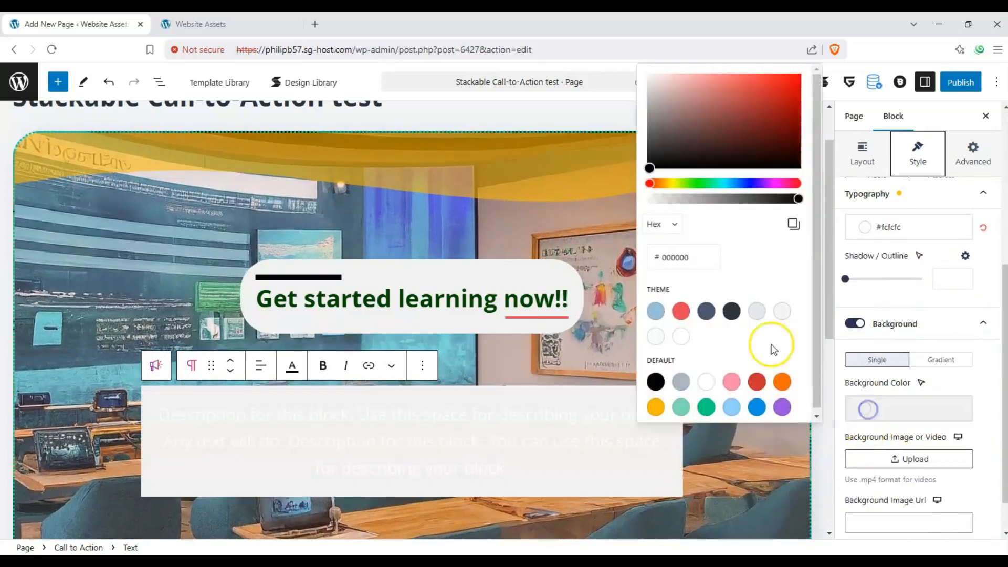
{"action": "left_click", "coordinate": [677, 383]}
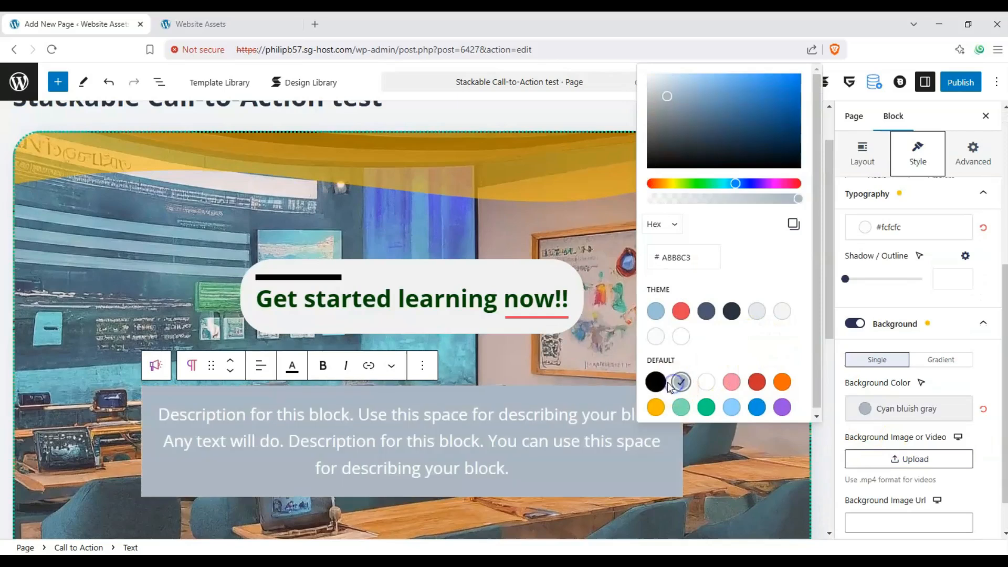
{"action": "left_click", "coordinate": [679, 408]}
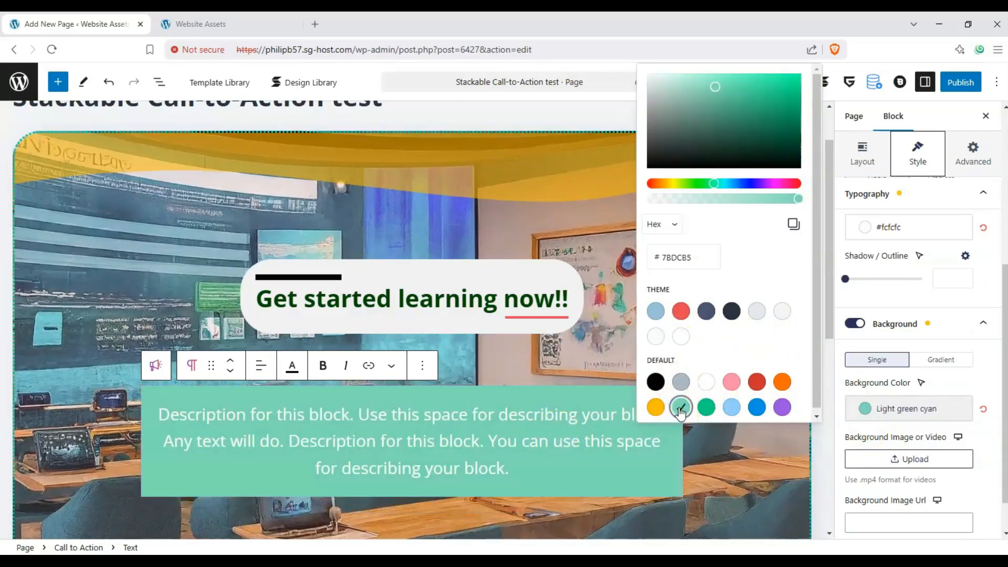
Replace the placeholder description with "Start your WordPress journey with Website Assets!!!!"
{"action": "left_click", "coordinate": [559, 444]}
{"action": "scroll", "coordinate": [536, 368], "scroll_direction": "down", "scroll_amount": 3}
{"action": "left_click_drag", "start_coordinate": [515, 299], "coordinate": [86, 207]}
{"action": "triple_click", "coordinate": [328, 229]}
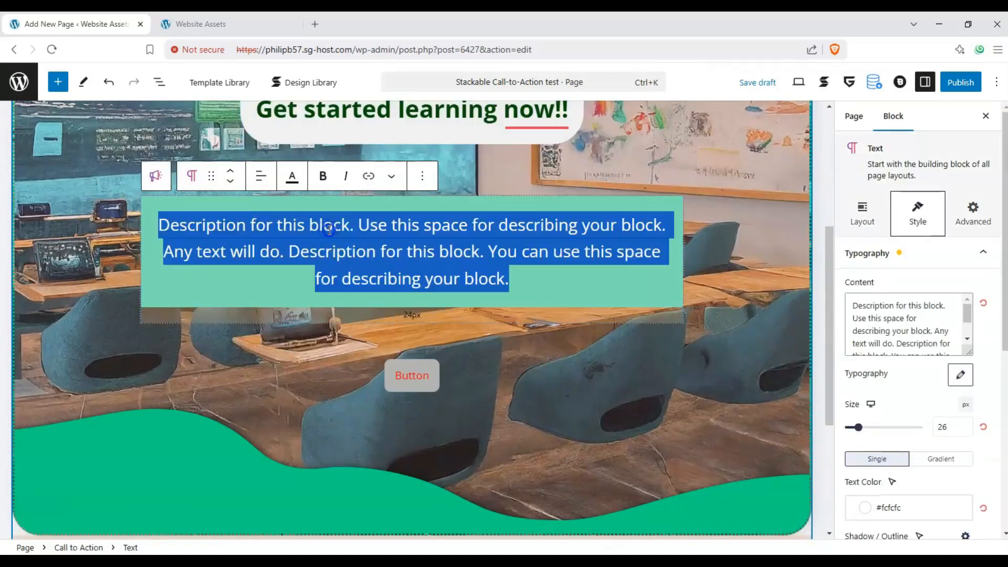
{"action": "left_click", "coordinate": [860, 300]}
{"action": "left_click_drag", "start_coordinate": [855, 305], "coordinate": [992, 370]}
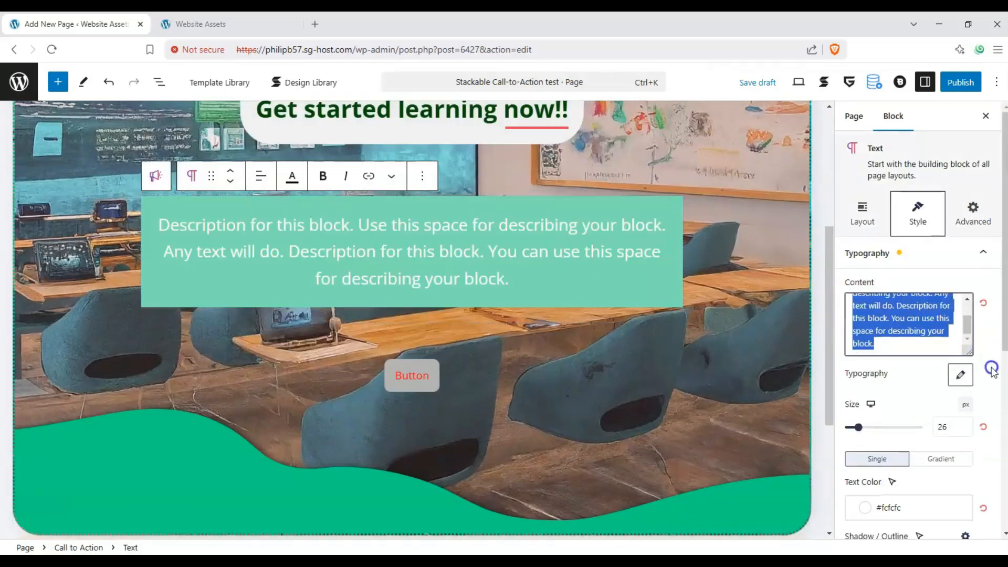
{"action": "type", "text": "Start y"}
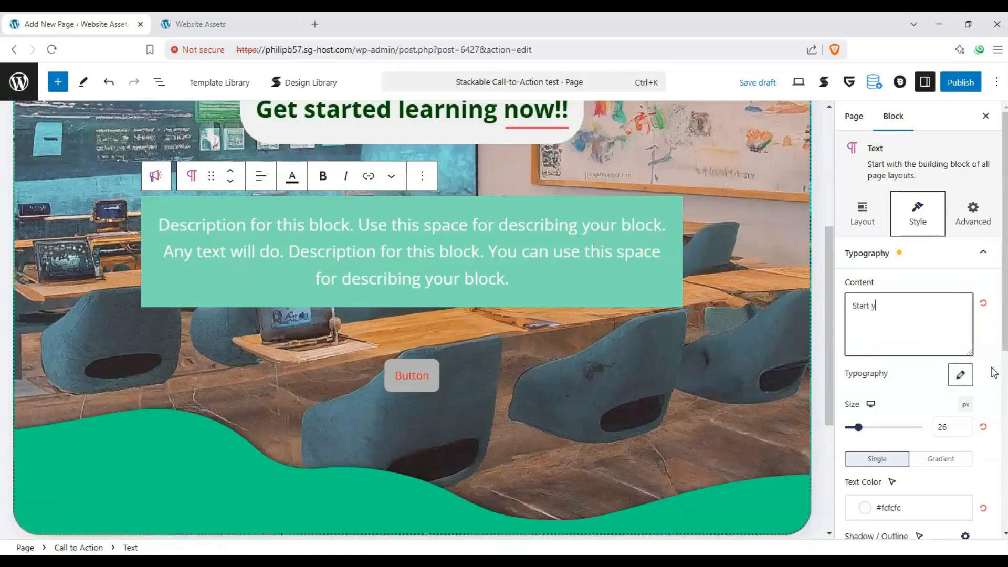
{"action": "type", "text": "our wor"}
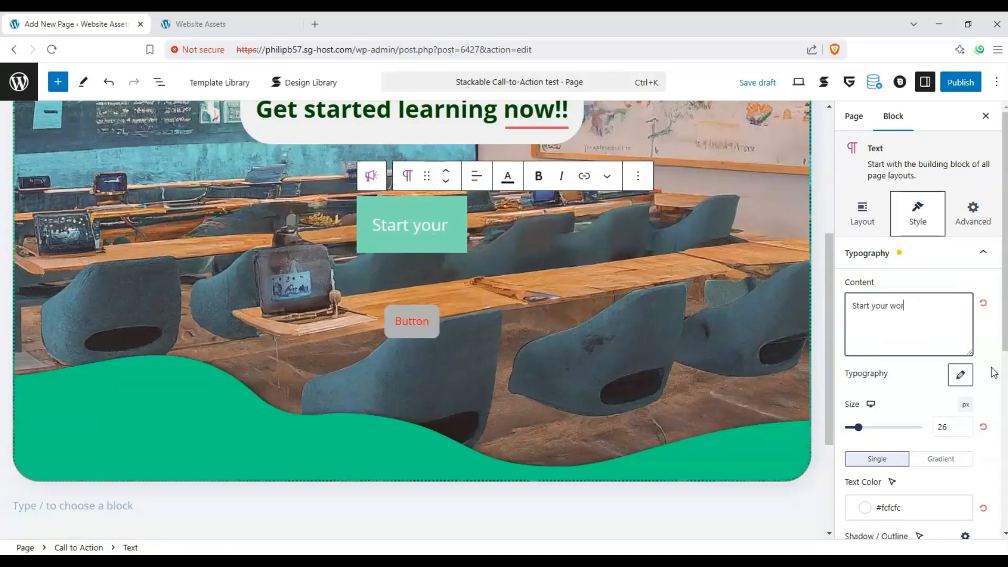
{"action": "key", "text": "BackSpace"}
{"action": "key", "text": "BackSpace"}
{"action": "key", "text": "BackSpace"}
{"action": "type", "text": "Word"}
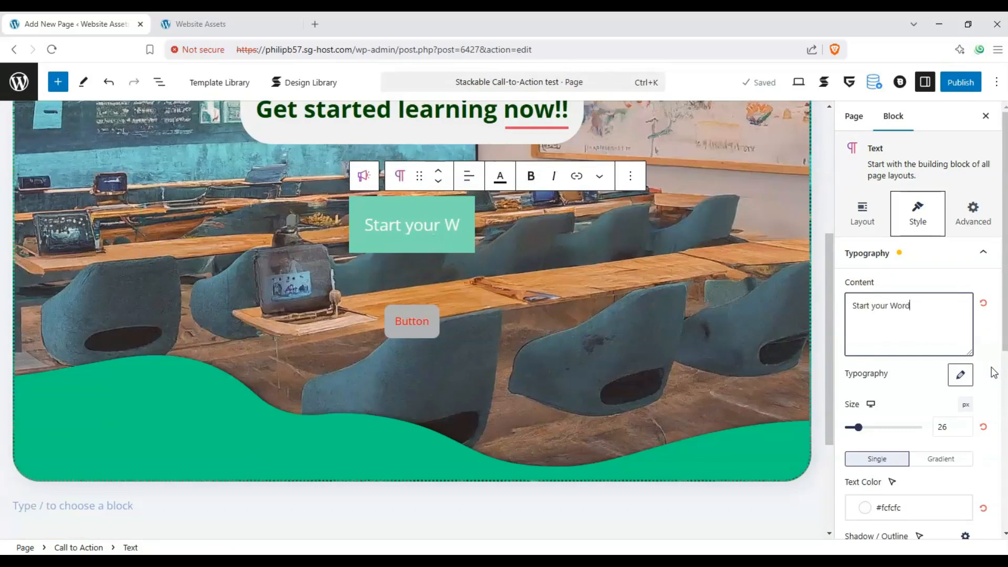
{"action": "type", "text": "Press"}
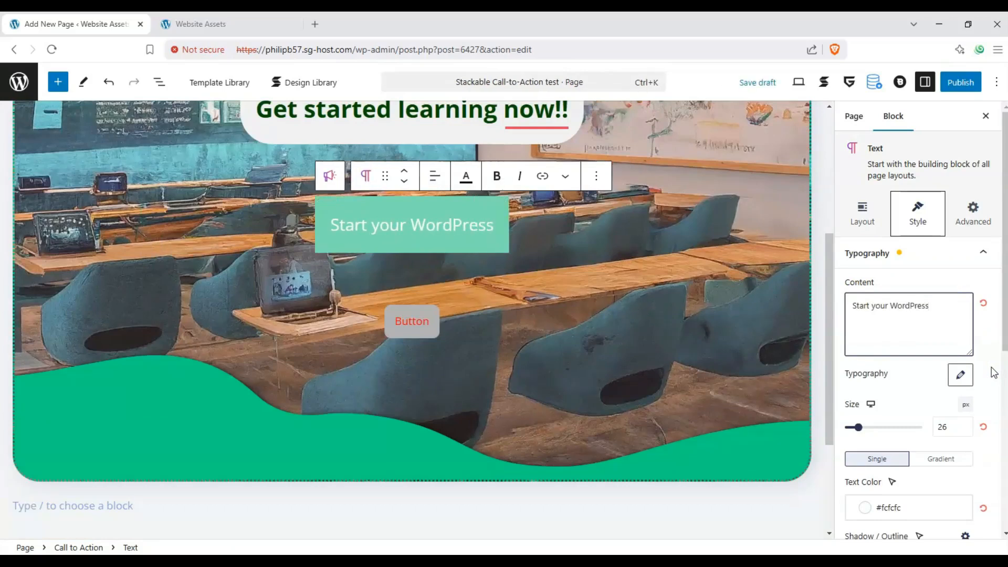
{"action": "type", "text": " journey"}
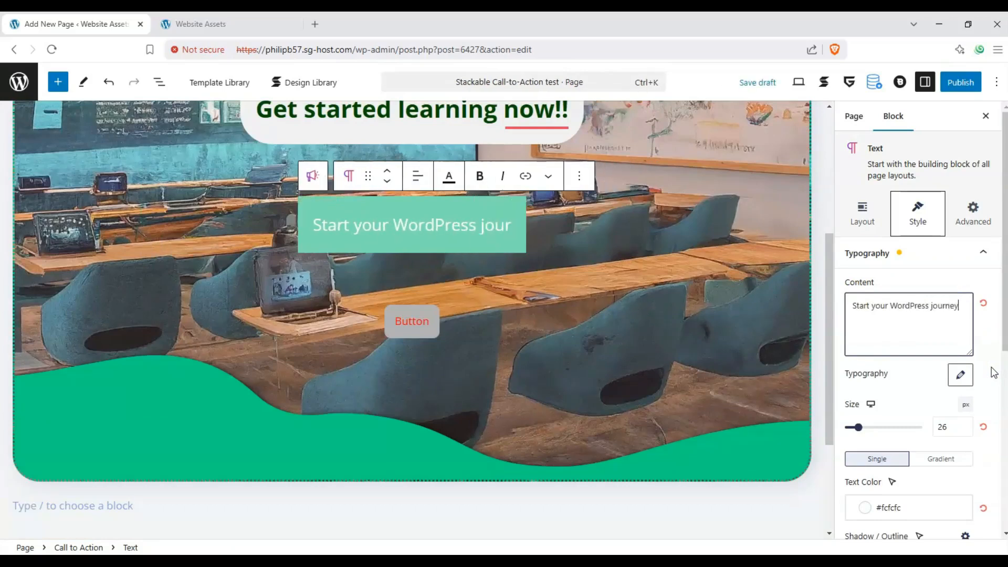
{"action": "type", "text": " with"}
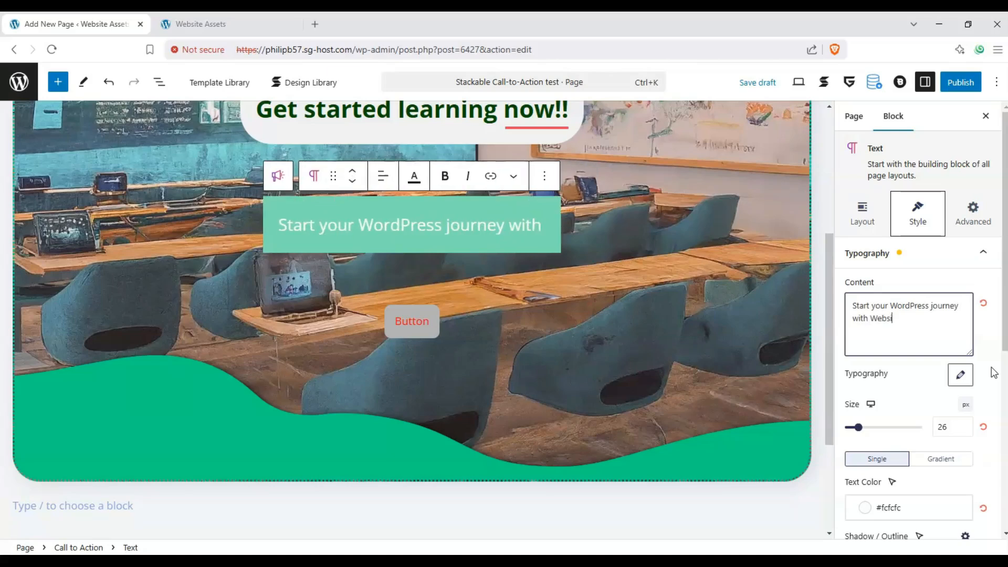
{"action": "type", "text": " Website Assets!!!!"}
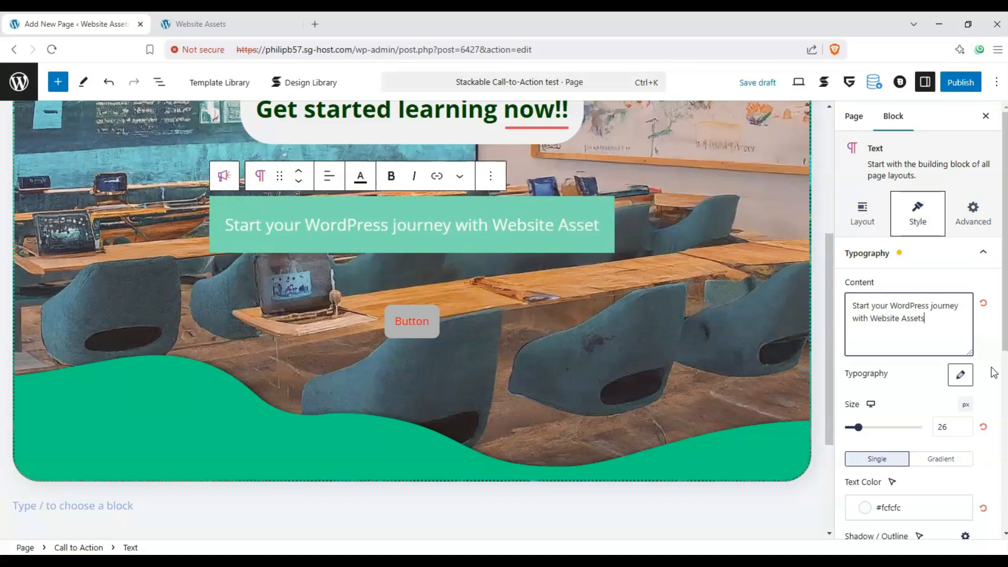
Set the description text's font family to Russo One
{"action": "left_click", "coordinate": [959, 376]}
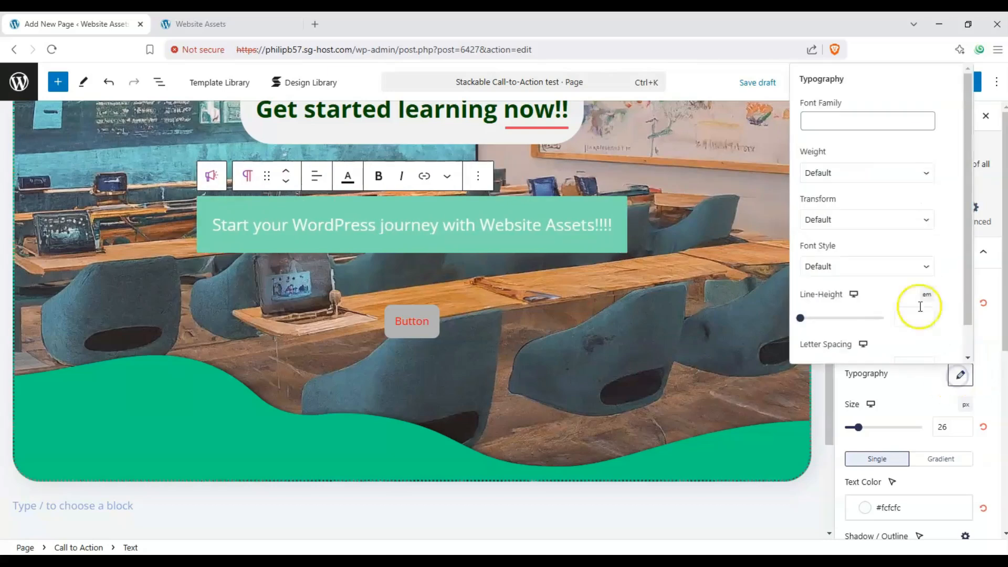
{"action": "left_click", "coordinate": [862, 123]}
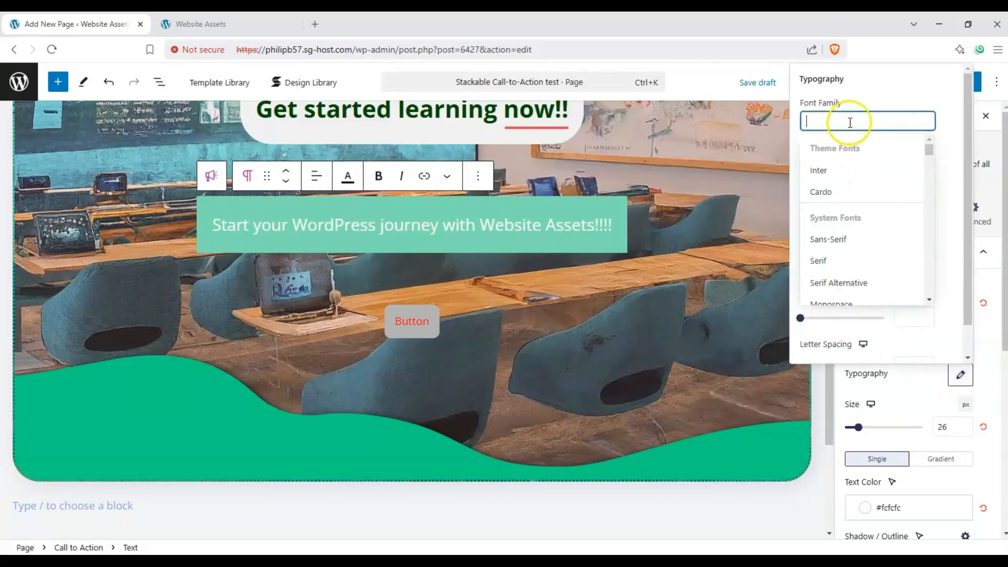
{"action": "scroll", "coordinate": [851, 203], "scroll_direction": "down", "scroll_amount": 12}
{"action": "scroll", "coordinate": [856, 200], "scroll_direction": "down", "scroll_amount": 10}
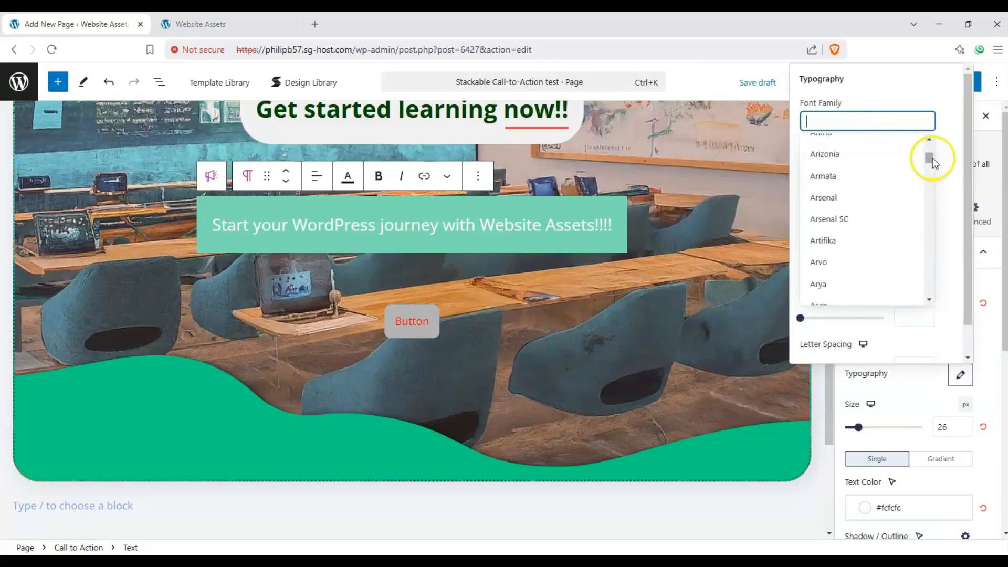
{"action": "left_click_drag", "start_coordinate": [931, 157], "coordinate": [930, 216]}
{"action": "left_click", "coordinate": [878, 235]}
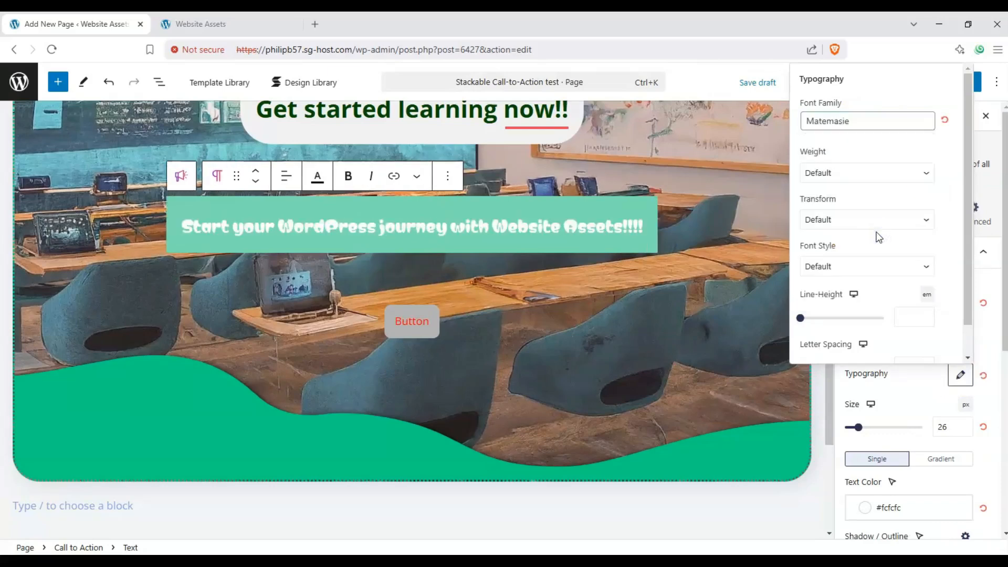
{"action": "left_click", "coordinate": [913, 120]}
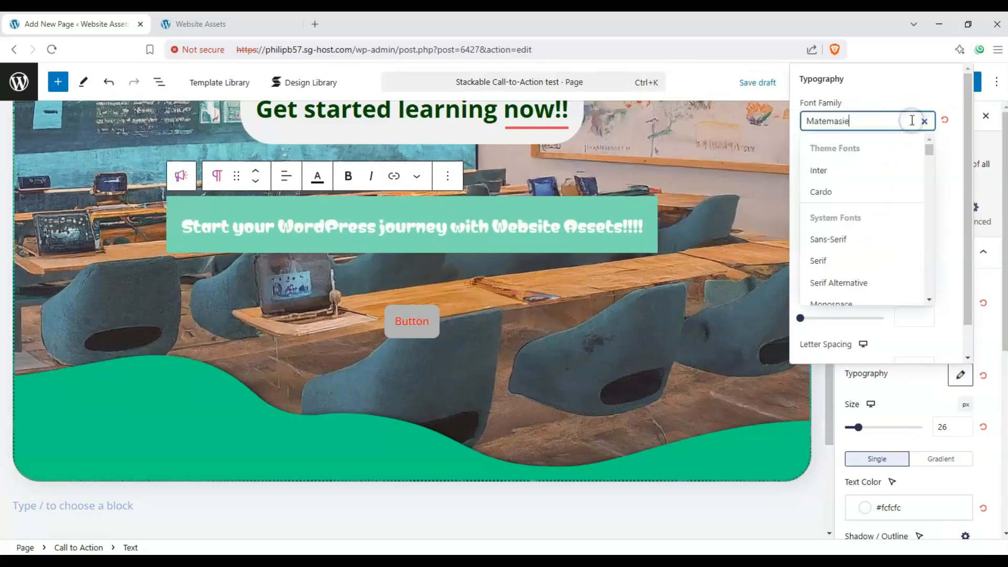
{"action": "left_click_drag", "start_coordinate": [930, 151], "coordinate": [925, 265]}
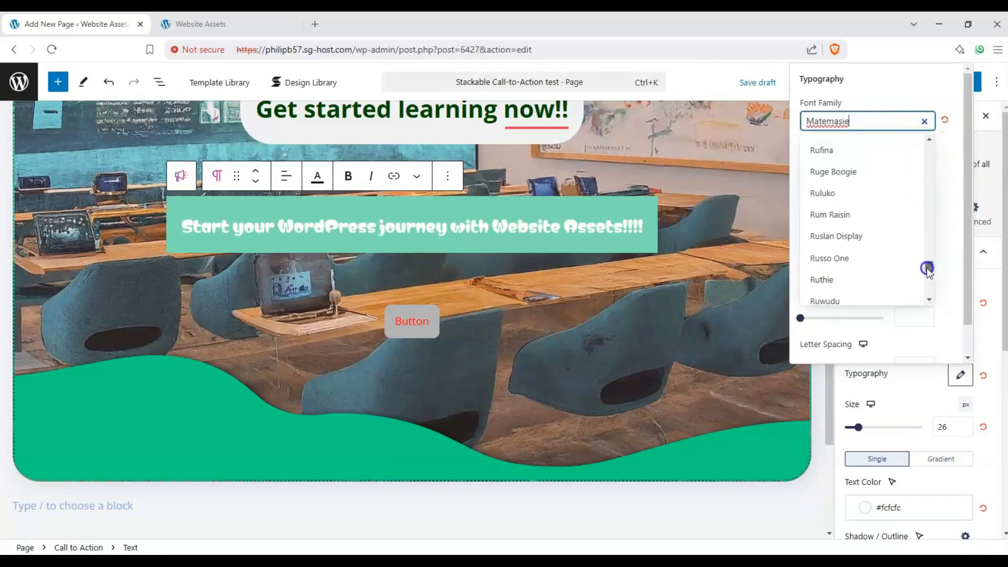
{"action": "left_click", "coordinate": [876, 267]}
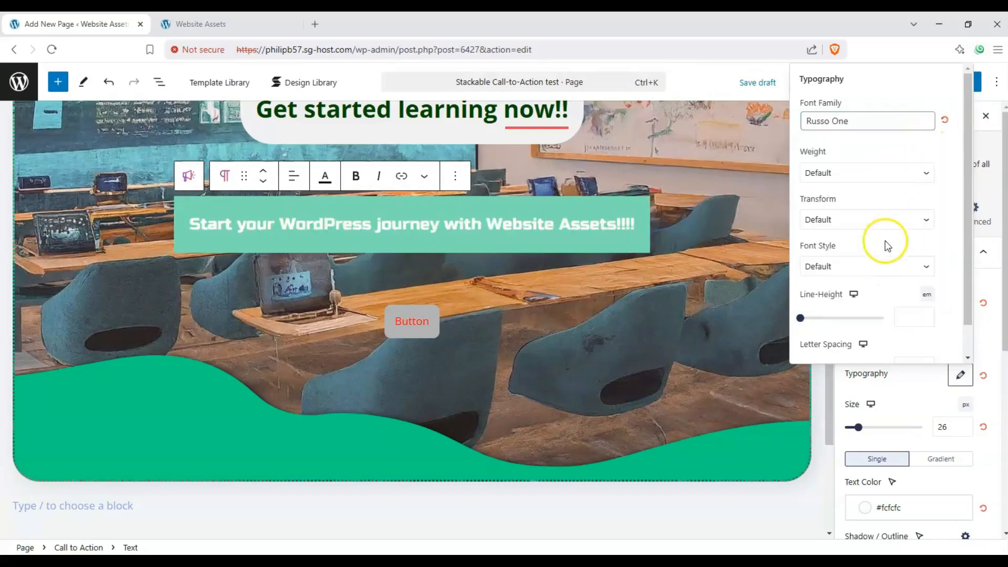
Set the description text's letter spacing to 6.2
{"action": "scroll", "coordinate": [806, 318], "scroll_direction": "down", "scroll_amount": 1}
{"action": "left_click_drag", "start_coordinate": [829, 333], "coordinate": [864, 341]}
{"action": "scroll", "coordinate": [671, 256], "scroll_direction": "up", "scroll_amount": 2}
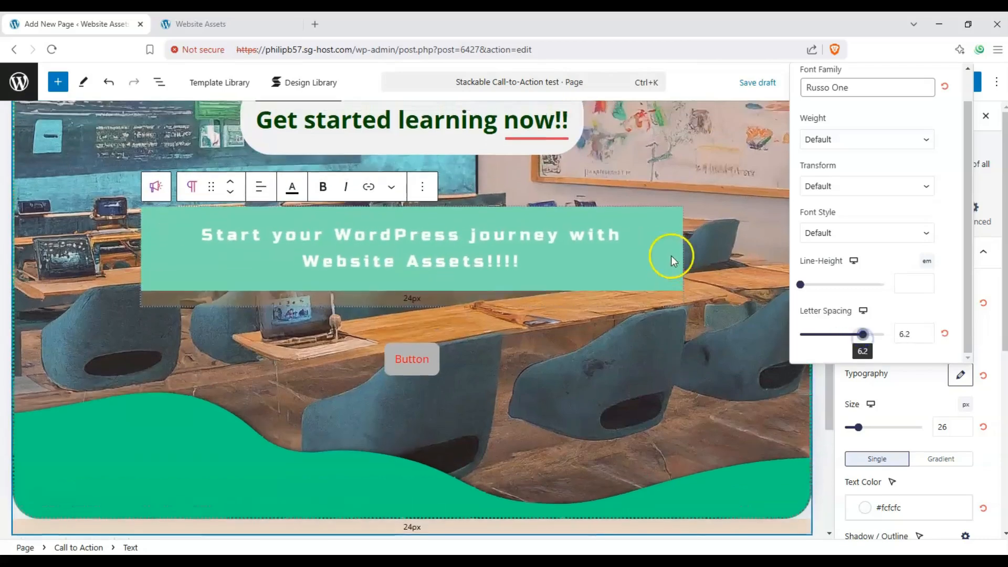
{"action": "left_click", "coordinate": [980, 440]}
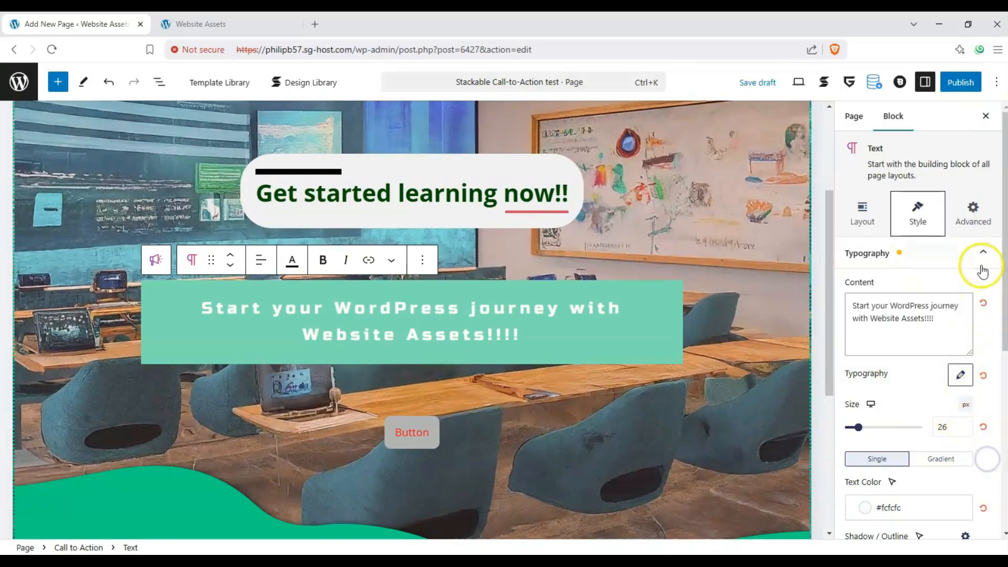
Give the description text box a border radius of 38 and a solid border with a width of 3
{"action": "left_click", "coordinate": [981, 258]}
{"action": "left_click", "coordinate": [994, 315]}
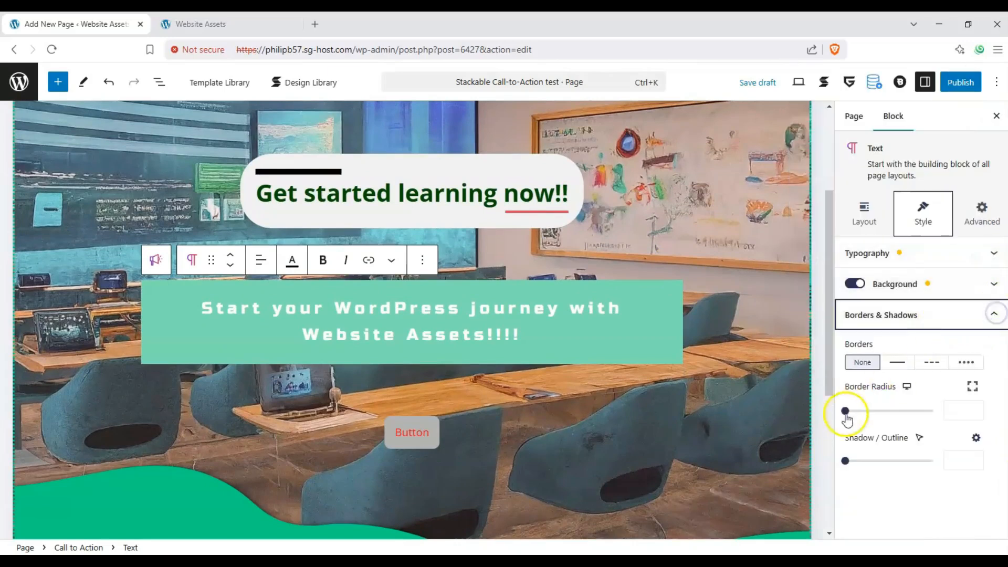
{"action": "left_click_drag", "start_coordinate": [846, 411], "coordinate": [900, 415]}
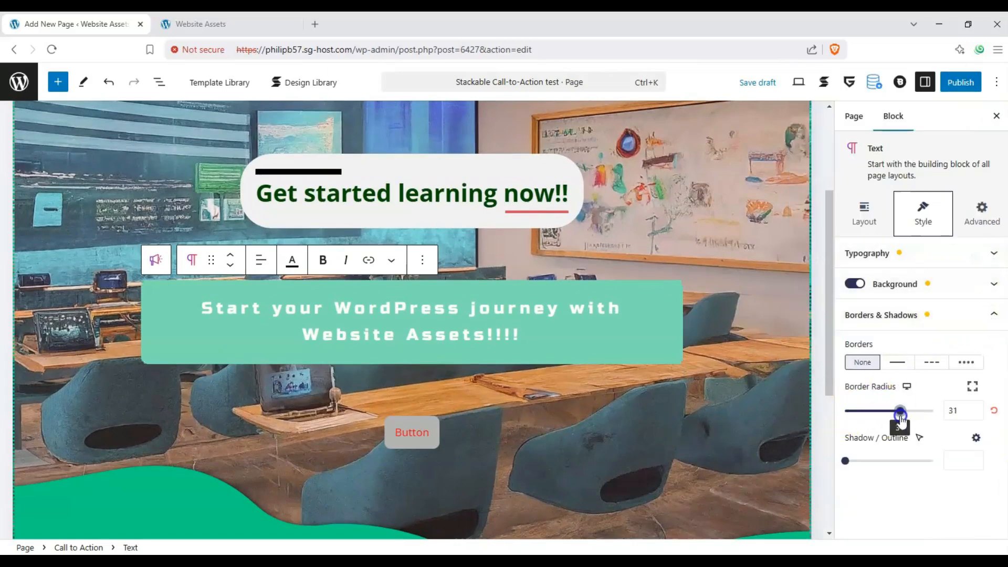
{"action": "left_click", "coordinate": [898, 362]}
{"action": "left_click", "coordinate": [888, 412]}
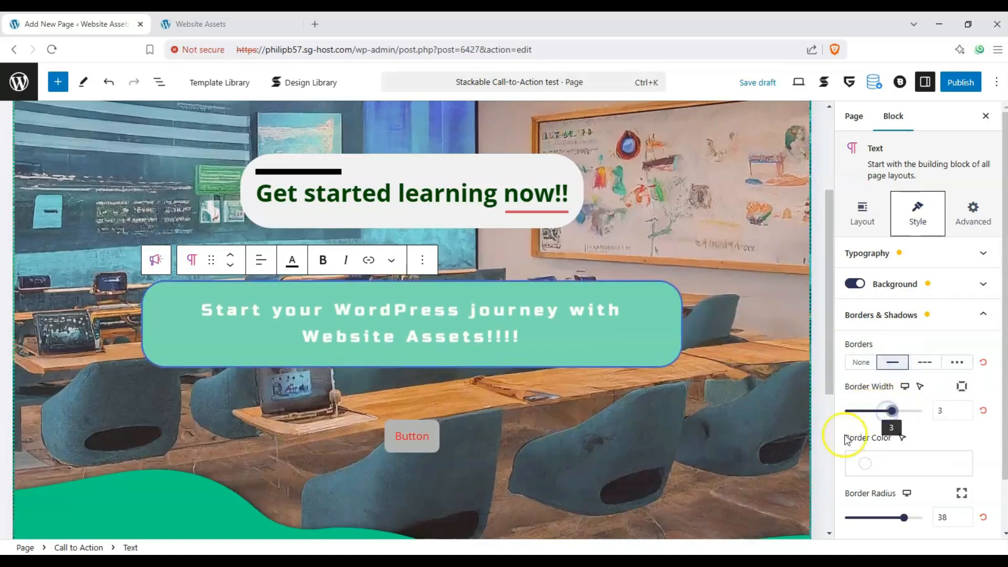
Colour the description text box's border Palette Color 6
{"action": "left_click", "coordinate": [865, 463]}
{"action": "left_click", "coordinate": [792, 362]}
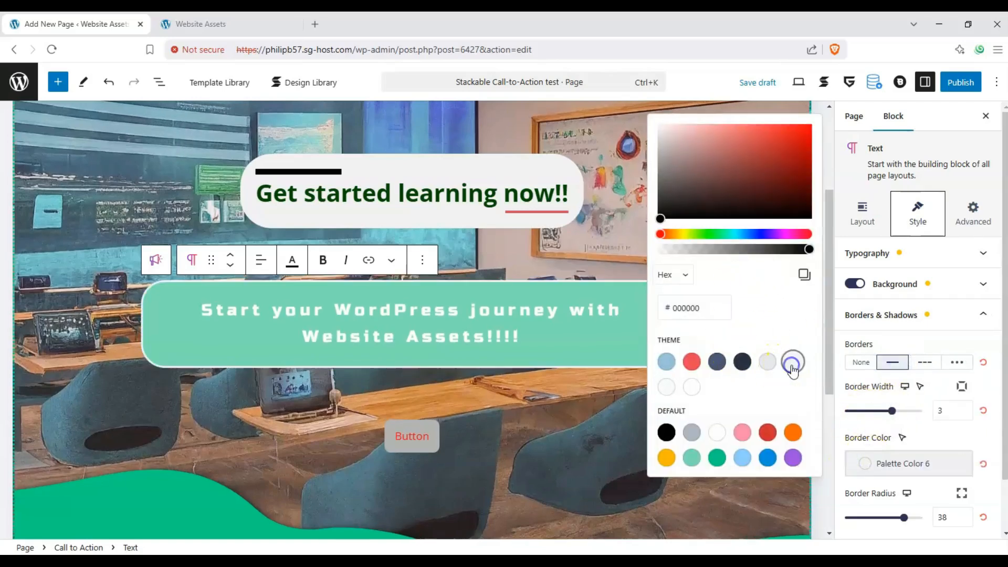
{"action": "left_click", "coordinate": [952, 421]}
{"action": "left_click", "coordinate": [982, 314]}
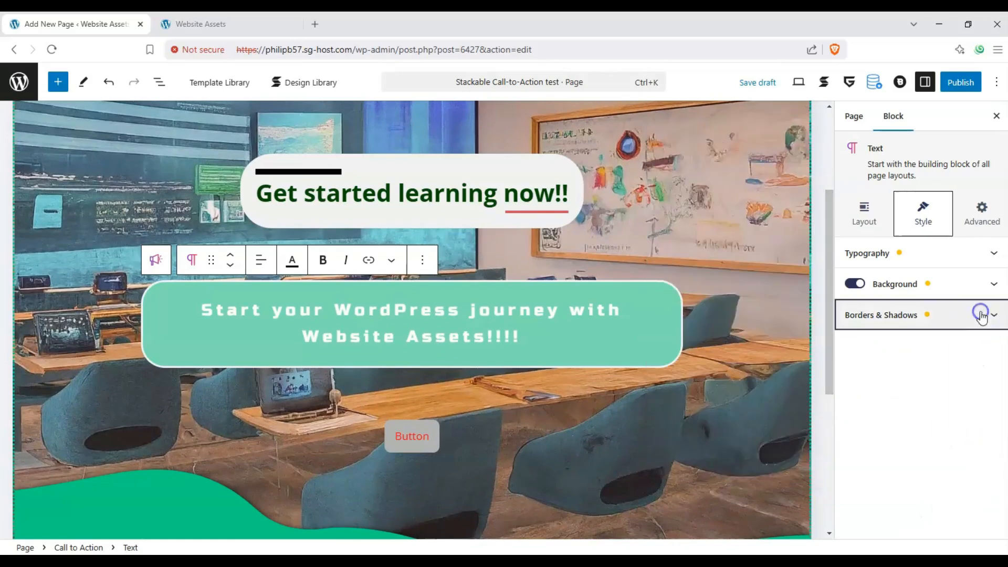
Apply the Ghost style to the Call to Action's button
{"action": "left_click", "coordinate": [427, 450]}
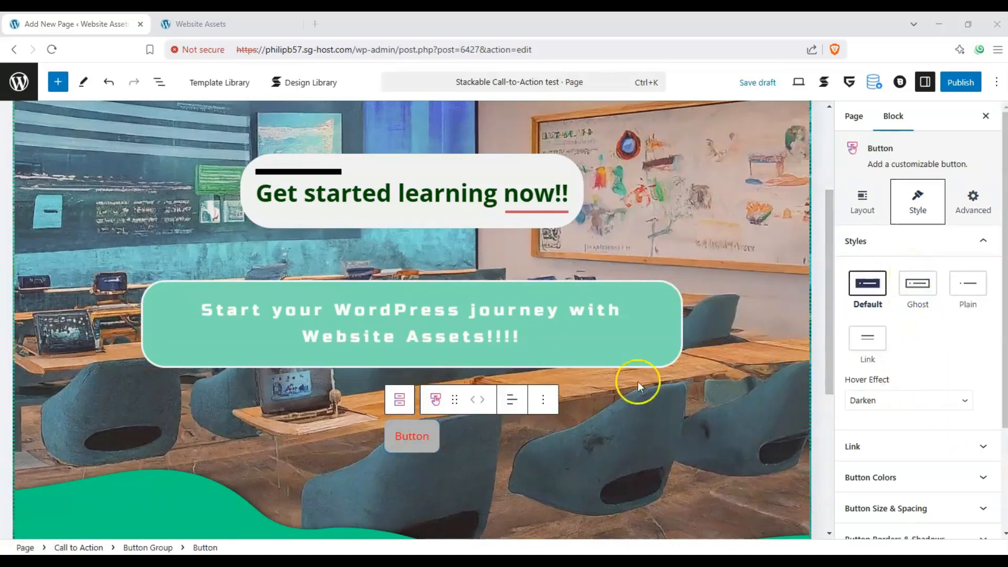
{"action": "left_click", "coordinate": [885, 216]}
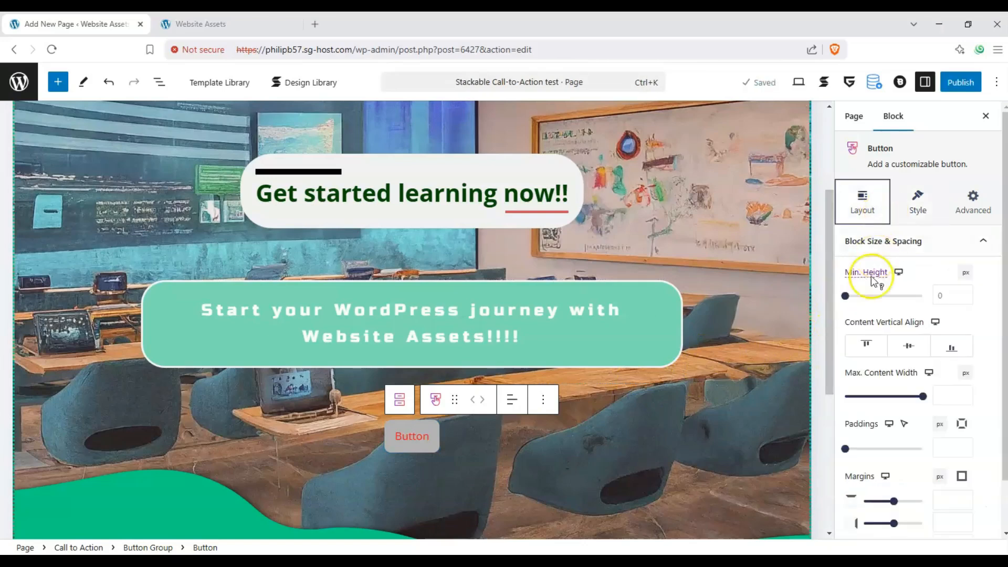
{"action": "left_click", "coordinate": [945, 243]}
{"action": "left_click", "coordinate": [919, 207]}
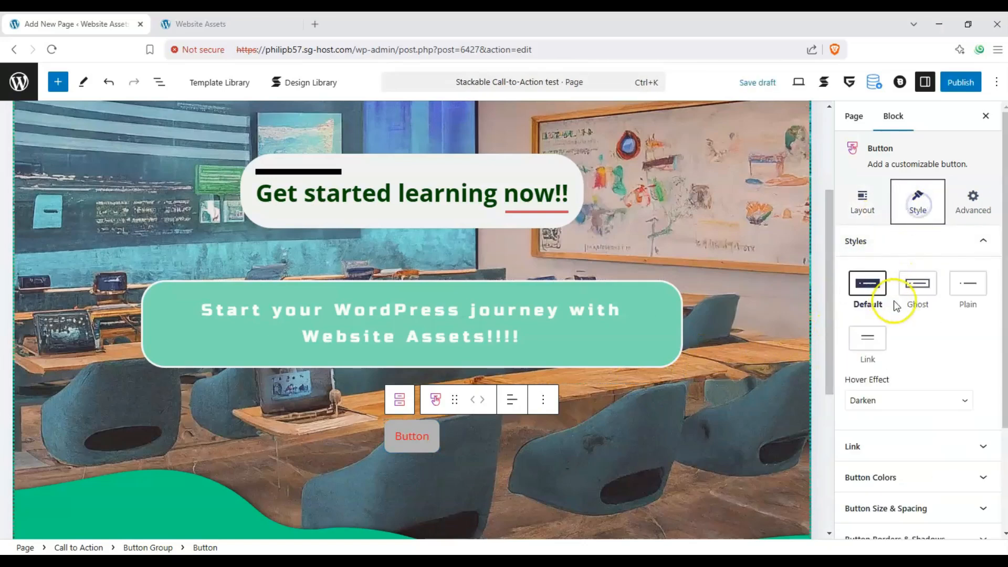
{"action": "left_click", "coordinate": [914, 284]}
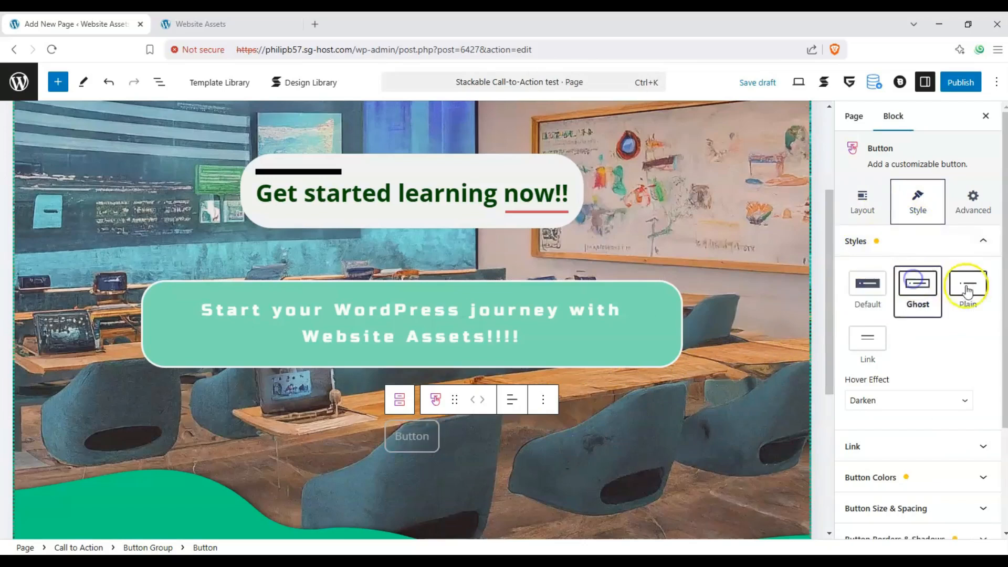
Preview the Plain and Link button styles, return the button to Default, and set its hover effect to Lift & Scale
{"action": "left_click", "coordinate": [968, 284]}
{"action": "left_click", "coordinate": [870, 338]}
{"action": "left_click", "coordinate": [869, 285]}
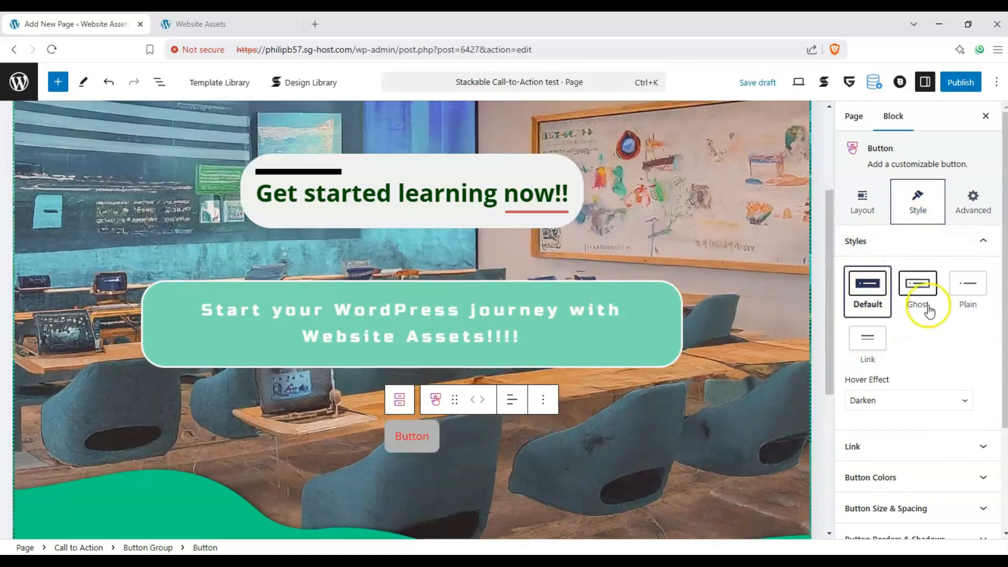
{"action": "scroll", "coordinate": [935, 336], "scroll_direction": "down", "scroll_amount": 2}
{"action": "left_click", "coordinate": [946, 316]}
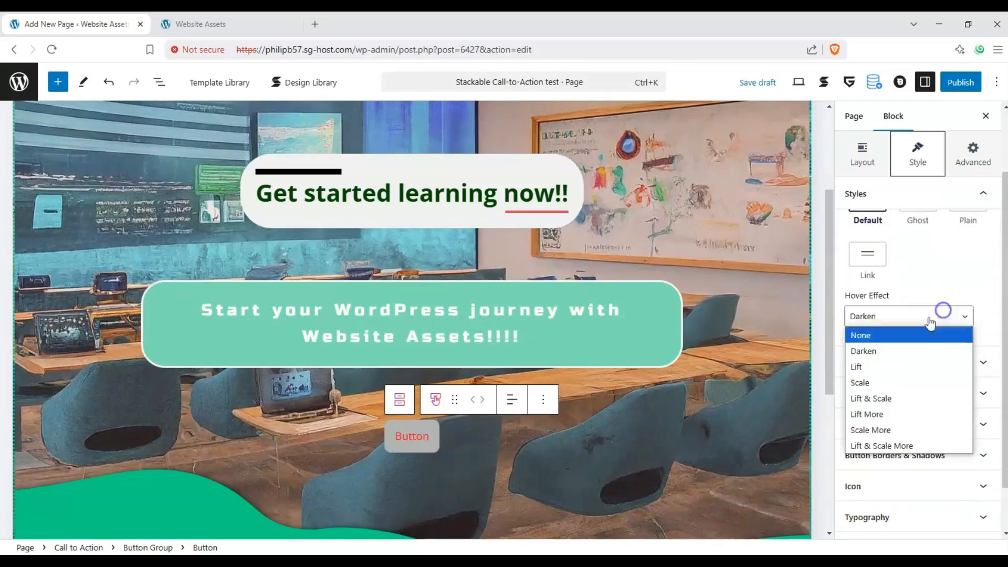
{"action": "left_click", "coordinate": [878, 398]}
Link the button to the site's /about-us/ page and make the link open in a new tab
{"action": "left_click", "coordinate": [953, 362]}
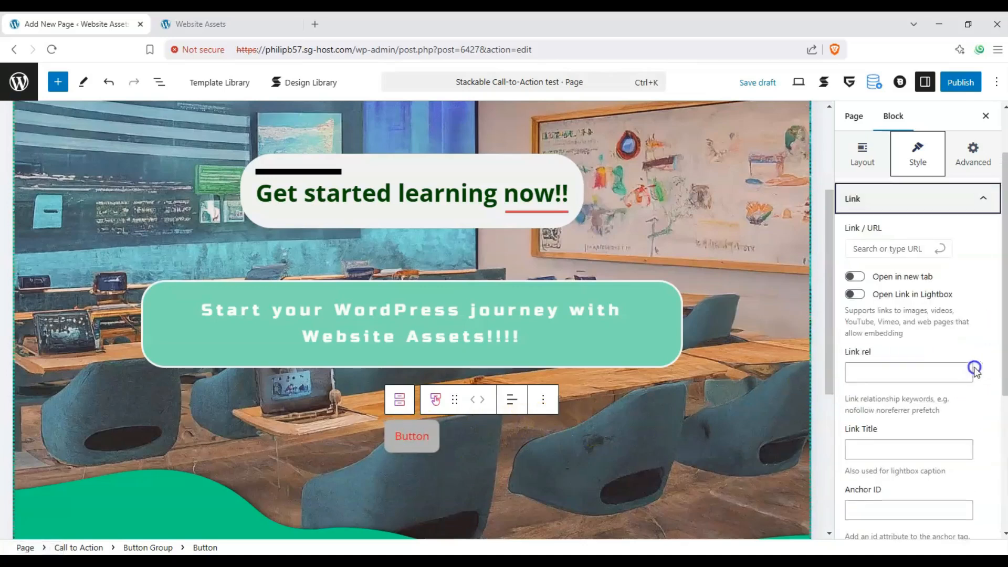
{"action": "left_click", "coordinate": [896, 249]}
{"action": "type", "text": "https://philipb57.sg-host.com/about-us/"}
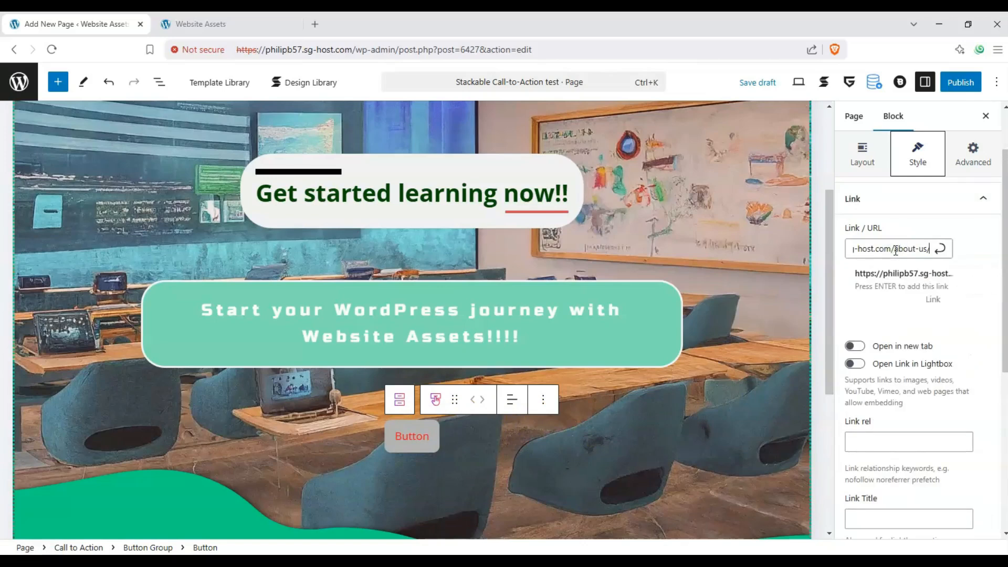
{"action": "key", "text": "Return"}
{"action": "left_click", "coordinate": [855, 277]}
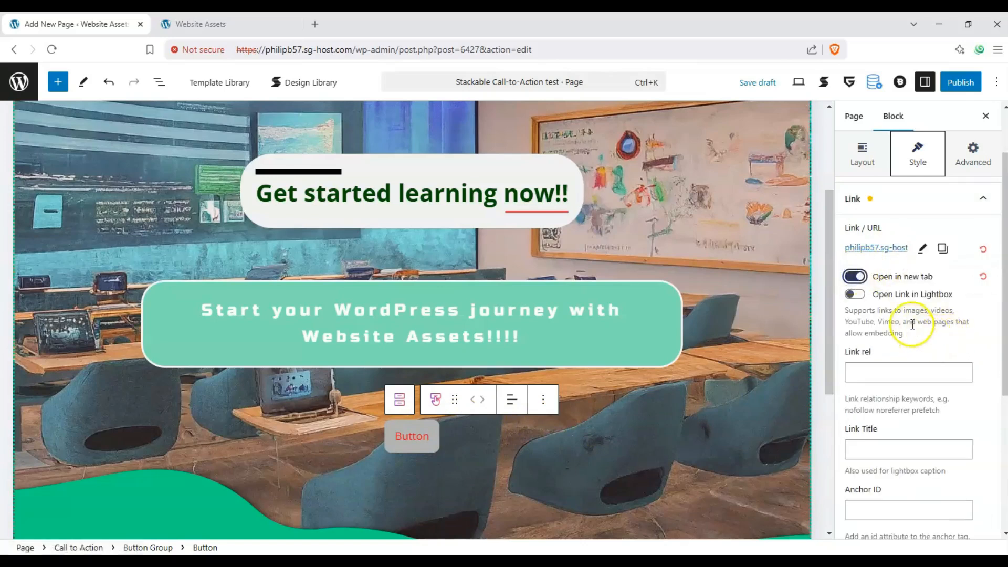
Colour the button #860303 and set its text colour to Palette Color 8
{"action": "scroll", "coordinate": [913, 324], "scroll_direction": "down", "scroll_amount": 5}
{"action": "left_click", "coordinate": [961, 338]}
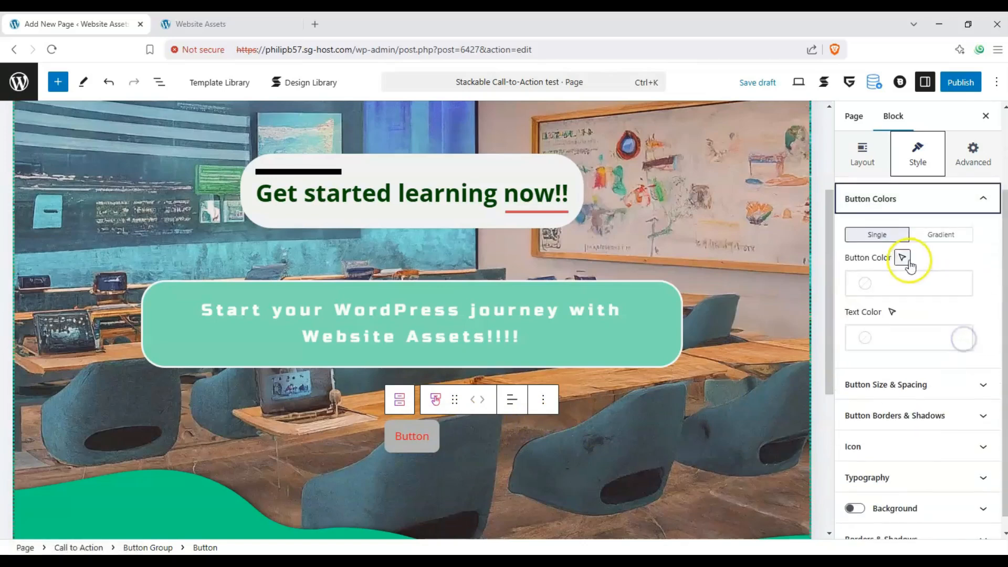
{"action": "left_click", "coordinate": [877, 283]}
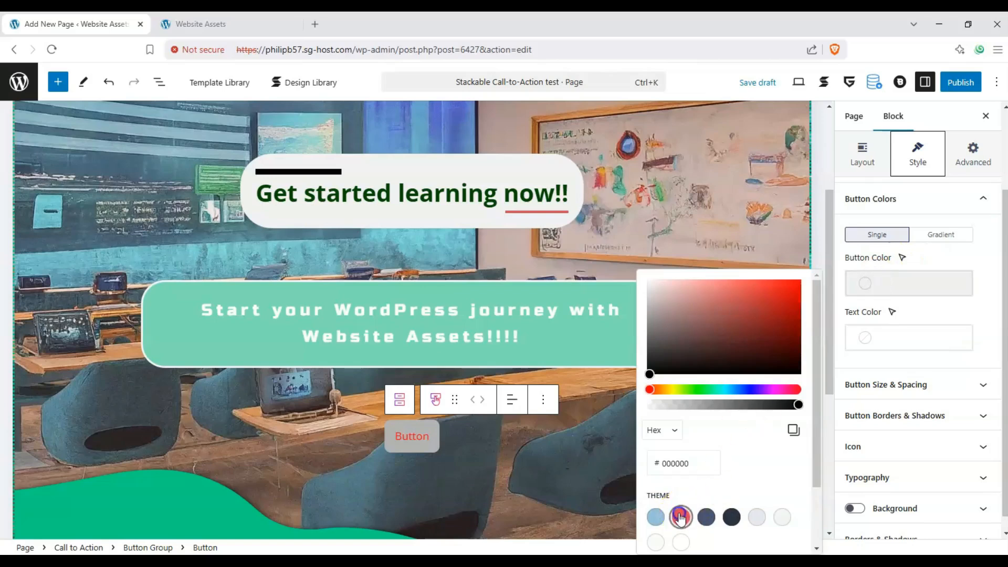
{"action": "left_click", "coordinate": [681, 518]}
{"action": "left_click_drag", "start_coordinate": [708, 367], "coordinate": [797, 327]}
{"action": "left_click", "coordinate": [922, 328]}
{"action": "left_click", "coordinate": [893, 337]}
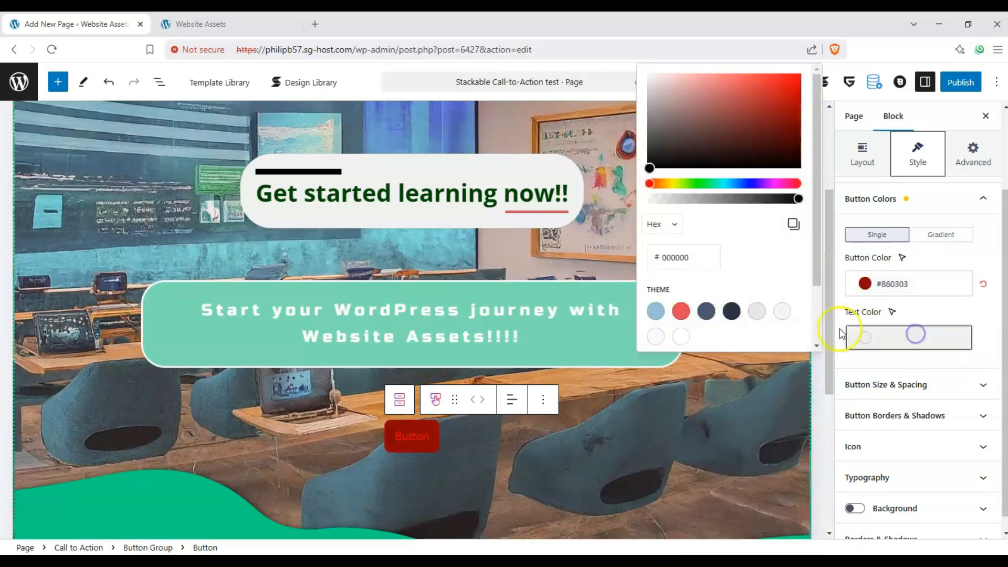
{"action": "left_click", "coordinate": [675, 337]}
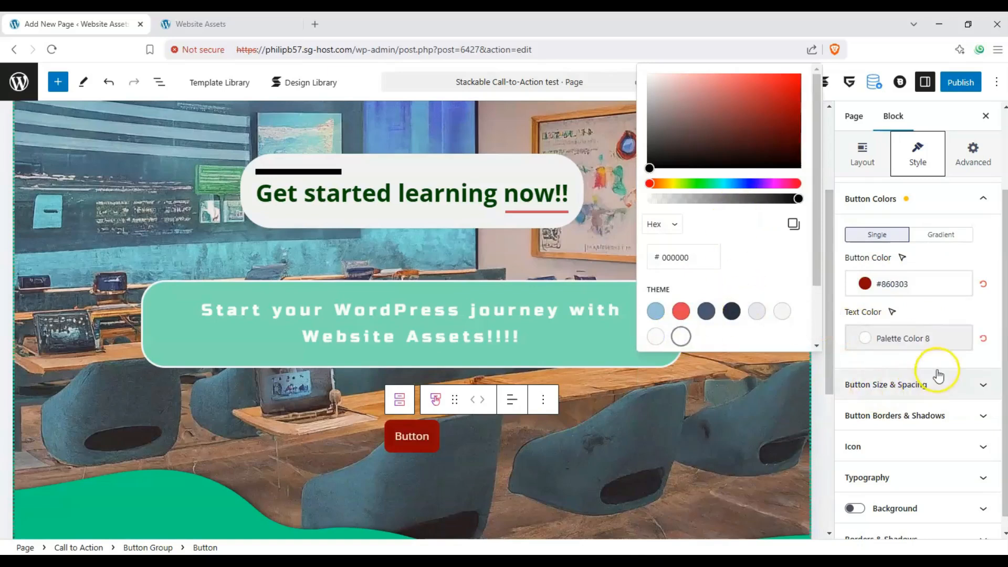
{"action": "left_click", "coordinate": [979, 396]}
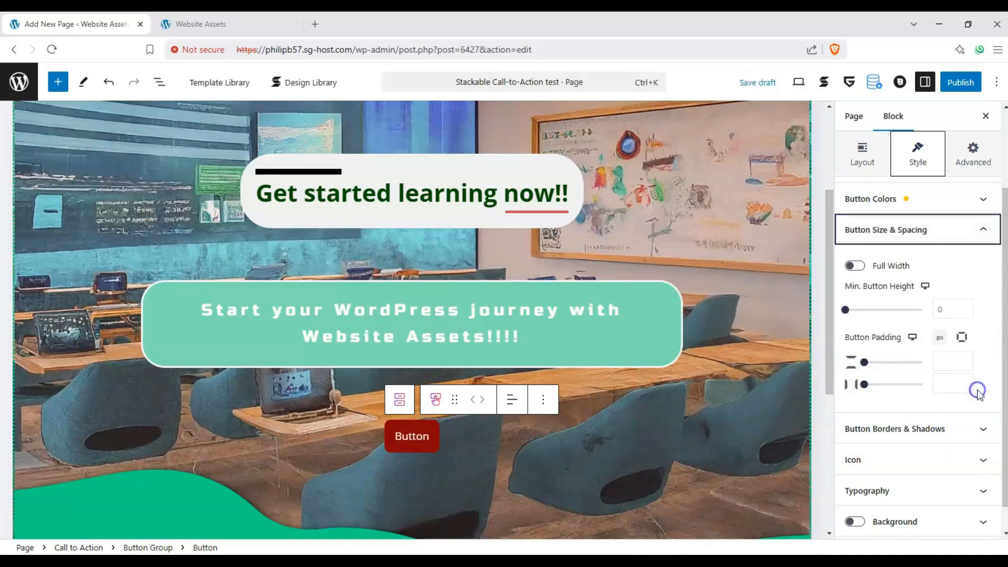
{"action": "left_click", "coordinate": [853, 267]}
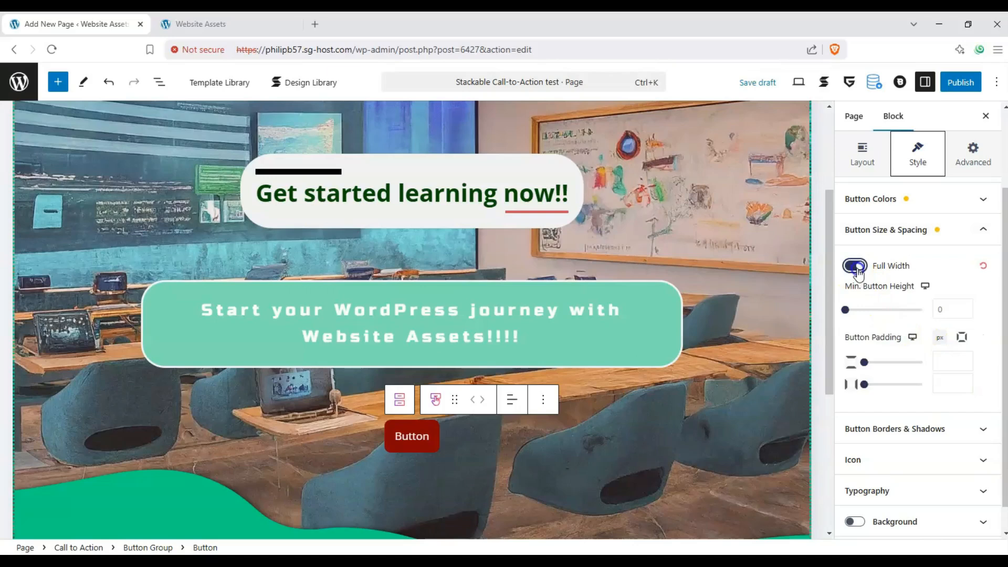
{"action": "left_click", "coordinate": [974, 231]}
Give the Call to Action's button a border radius of 50
{"action": "left_click", "coordinate": [983, 365]}
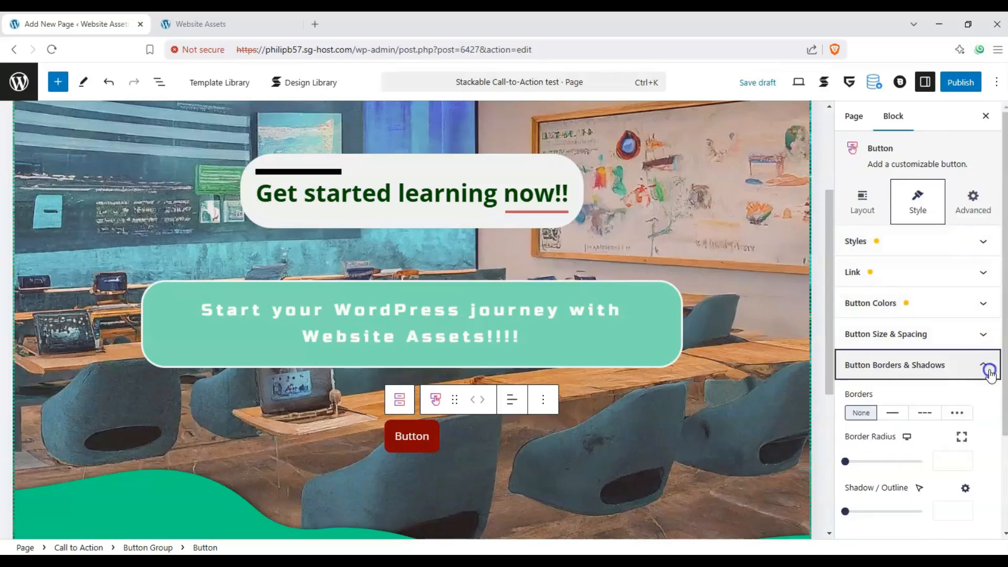
{"action": "left_click_drag", "start_coordinate": [871, 462], "coordinate": [925, 462]}
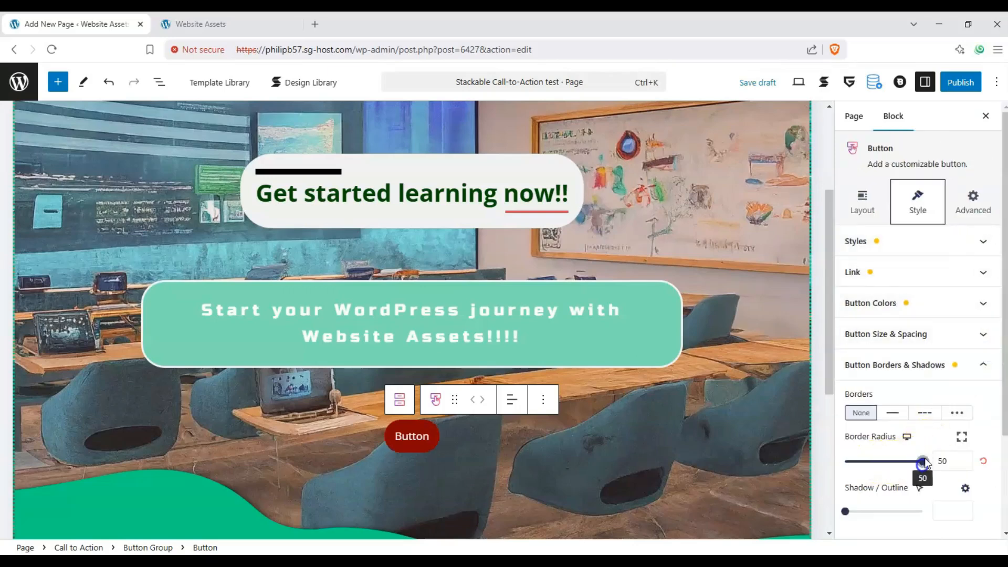
{"action": "left_click", "coordinate": [981, 365]}
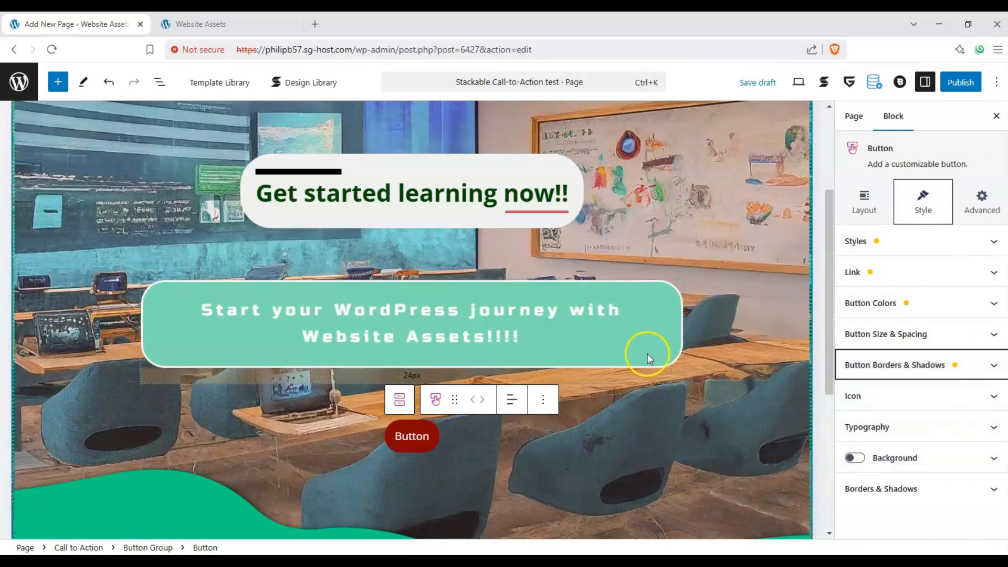
{"action": "scroll", "coordinate": [646, 354], "scroll_direction": "down", "scroll_amount": 1}
{"action": "left_click", "coordinate": [989, 364]}
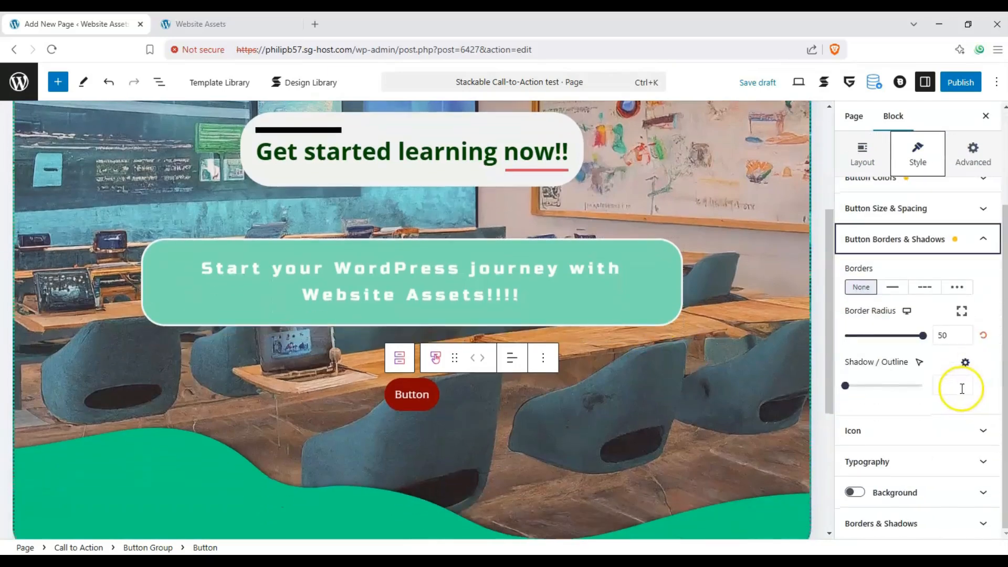
Set the button's minimum height to 79 and its padding to 0 px vertically and 40 px horizontally
{"action": "scroll", "coordinate": [960, 389], "scroll_direction": "up", "scroll_amount": 3}
{"action": "left_click", "coordinate": [976, 291]}
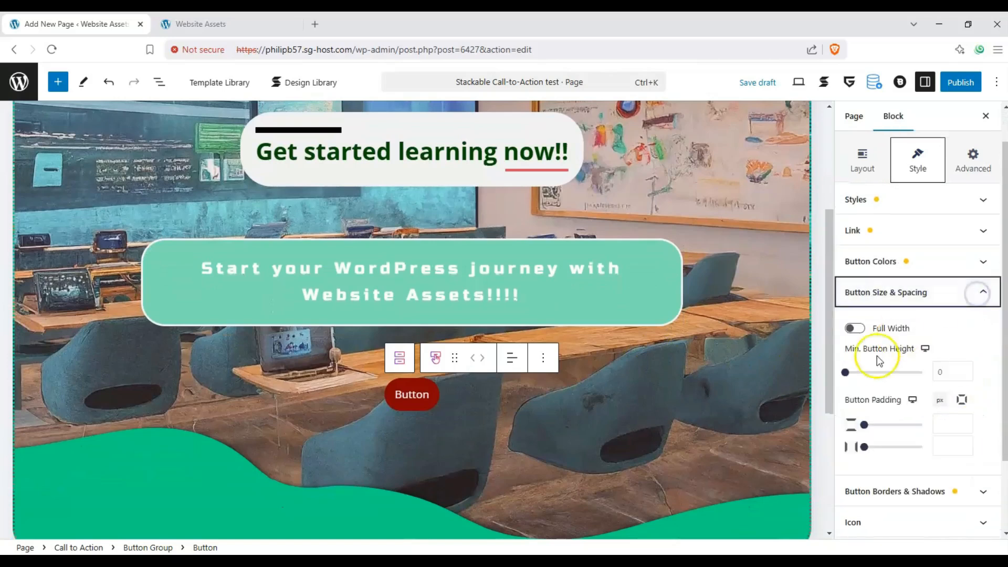
{"action": "left_click_drag", "start_coordinate": [851, 375], "coordinate": [912, 374]}
{"action": "scroll", "coordinate": [916, 417], "scroll_direction": "down", "scroll_amount": 2}
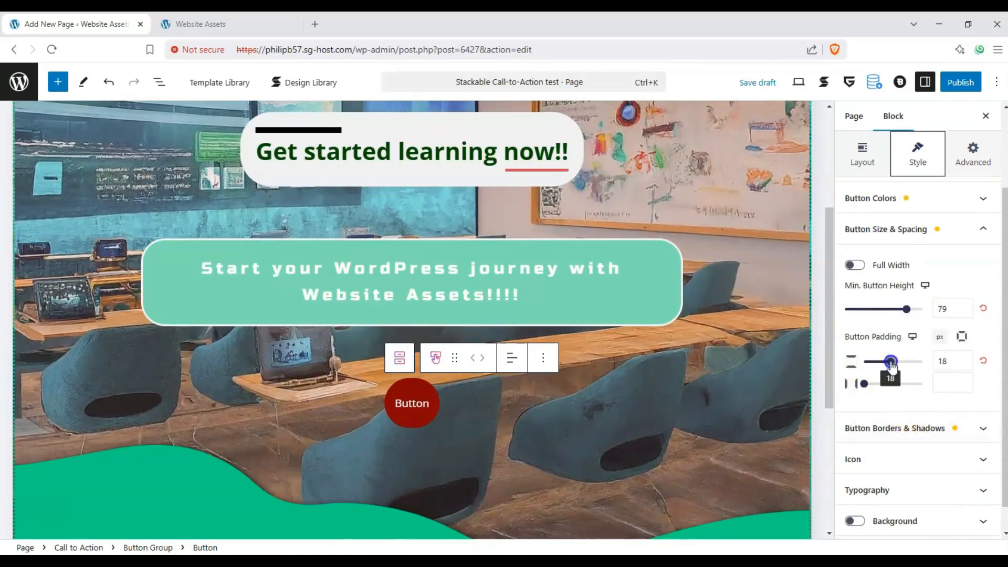
{"action": "left_click_drag", "start_coordinate": [862, 383], "coordinate": [936, 387]}
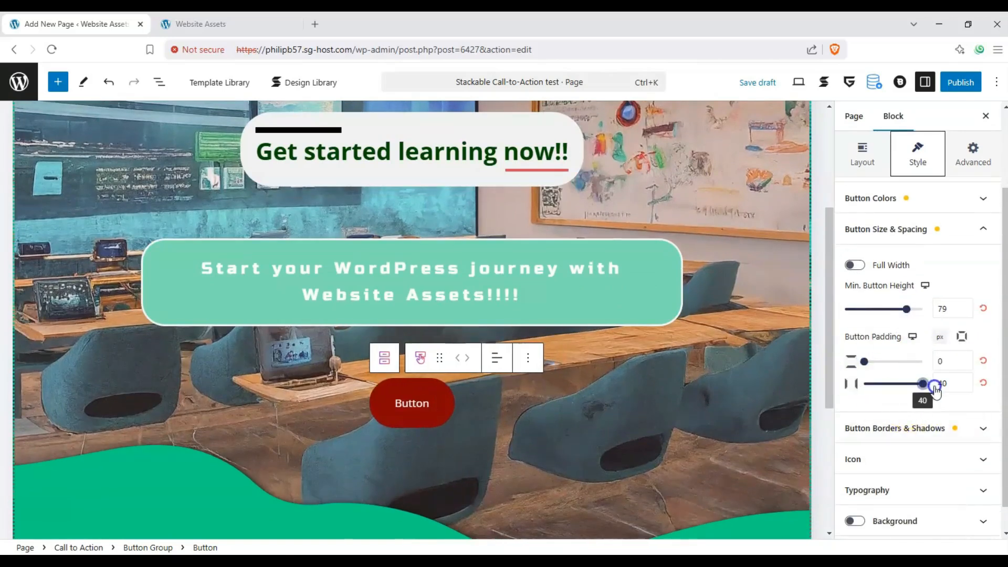
Search the icon library for "check", add the filled square check icon to the button, and colour it Palette Color 6
{"action": "left_click", "coordinate": [965, 459]}
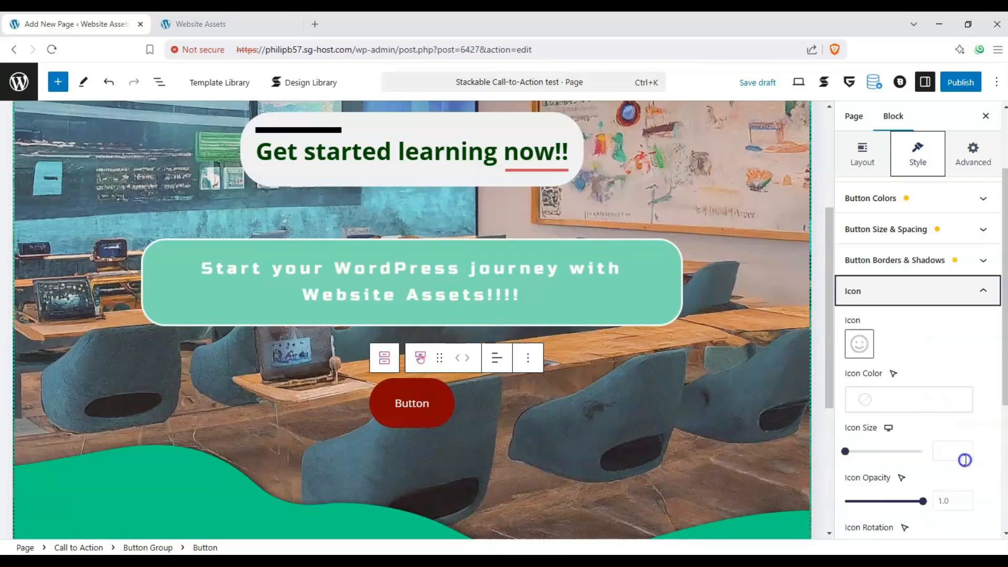
{"action": "left_click", "coordinate": [860, 302]}
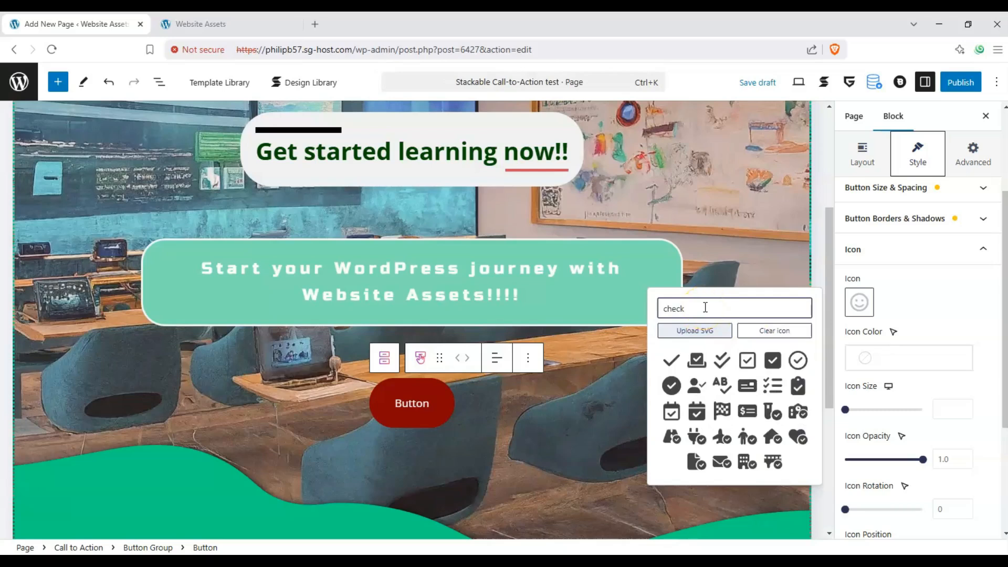
{"action": "left_click", "coordinate": [775, 362]}
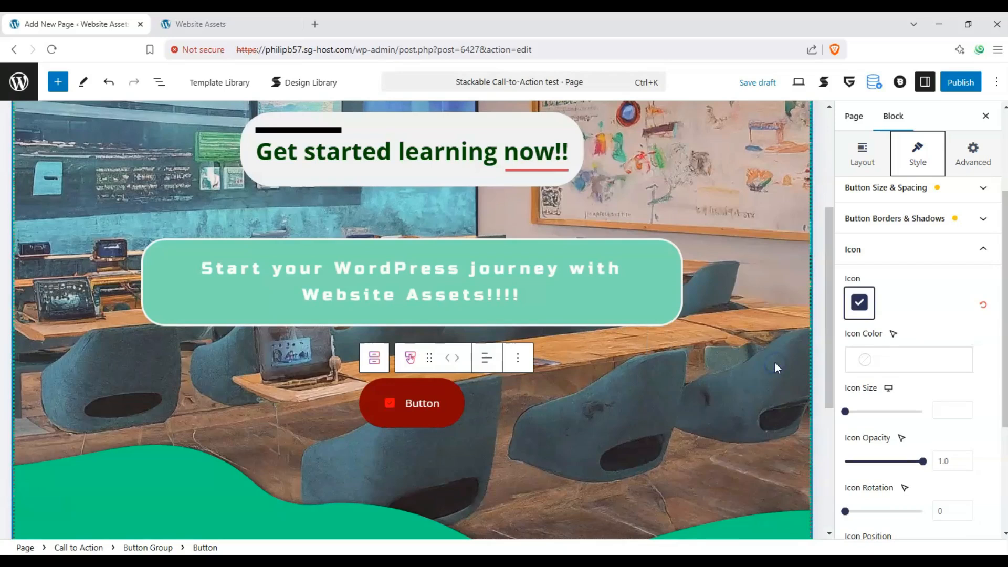
{"action": "left_click", "coordinate": [874, 366]}
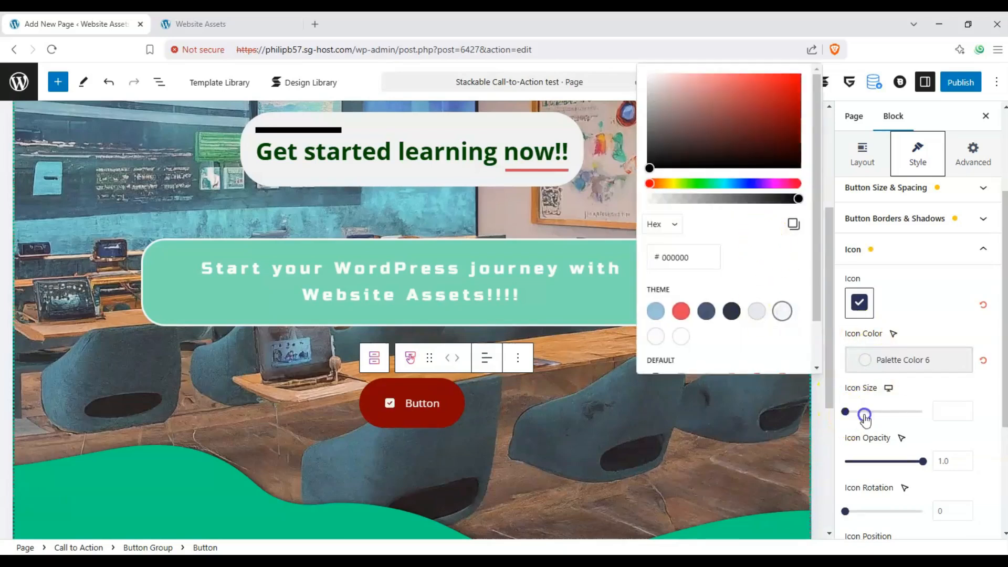
Set the button icon's size to 32, its rotation to 12 and its gap to 26
{"action": "mouse_move", "coordinate": [864, 415]}
{"action": "left_mouse_down"}
{"action": "mouse_move", "coordinate": [898, 418]}
{"action": "mouse_move", "coordinate": [871, 423]}
{"action": "left_mouse_up"}
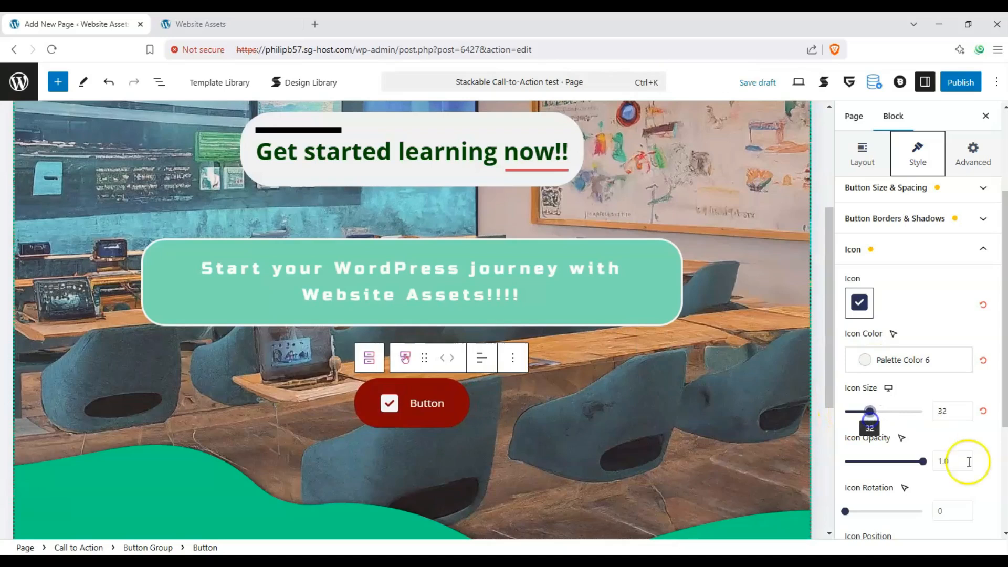
{"action": "left_click", "coordinate": [856, 511]}
{"action": "scroll", "coordinate": [964, 445], "scroll_direction": "down", "scroll_amount": 1}
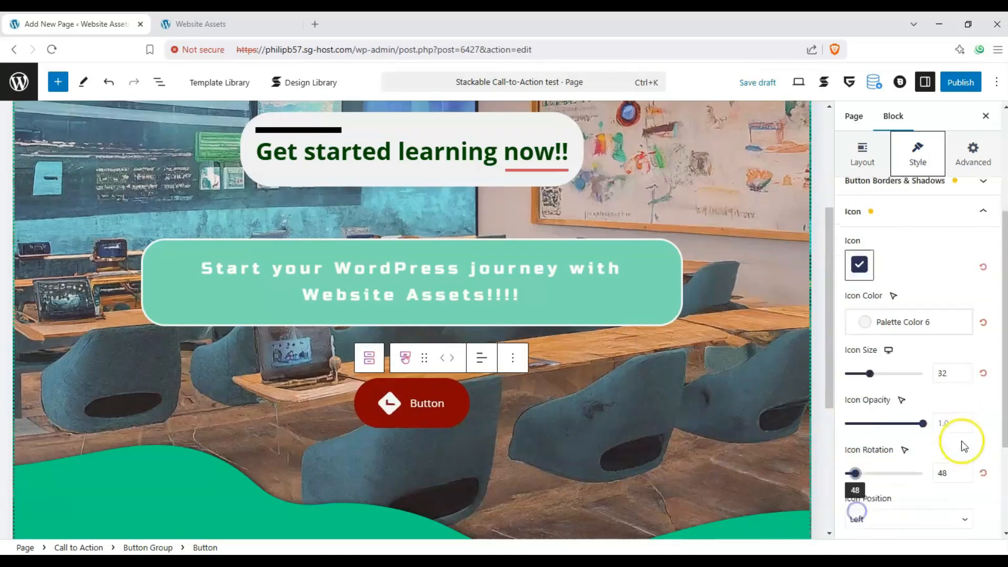
{"action": "scroll", "coordinate": [962, 442], "scroll_direction": "down", "scroll_amount": 2}
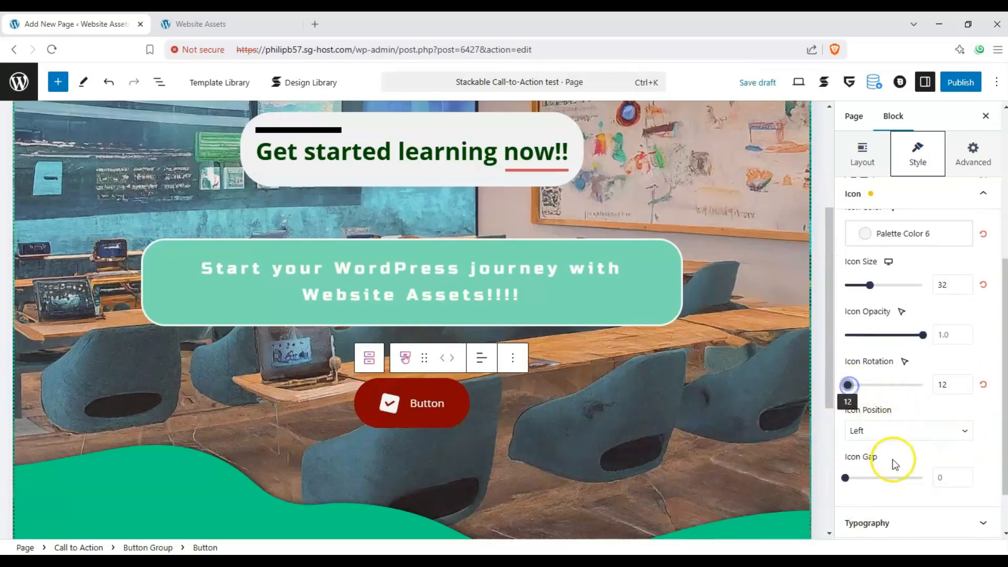
{"action": "scroll", "coordinate": [895, 465], "scroll_direction": "down", "scroll_amount": 1}
{"action": "left_click_drag", "start_coordinate": [846, 436], "coordinate": [886, 436]}
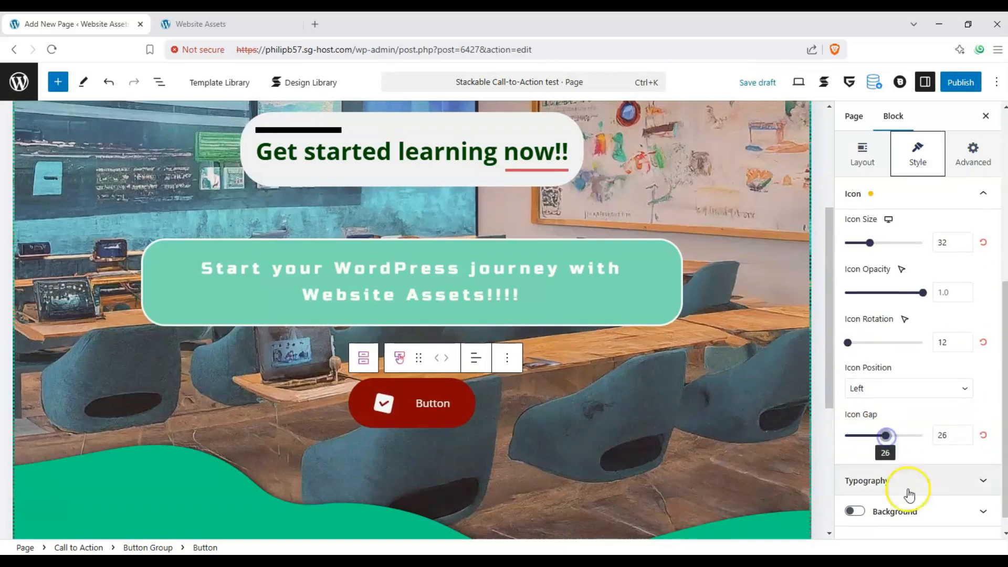
Change the button's text to "I WANT TO KNOW HOW!!!" and set the text size to 18 px
{"action": "left_click", "coordinate": [975, 482]}
{"action": "double_click", "coordinate": [910, 363]}
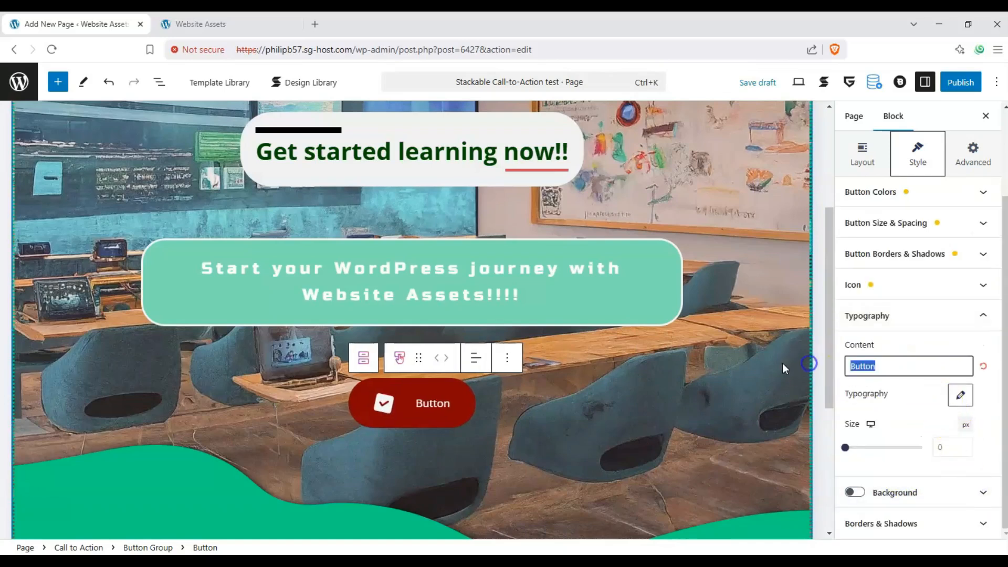
{"action": "type", "text": "GET STARTED"}
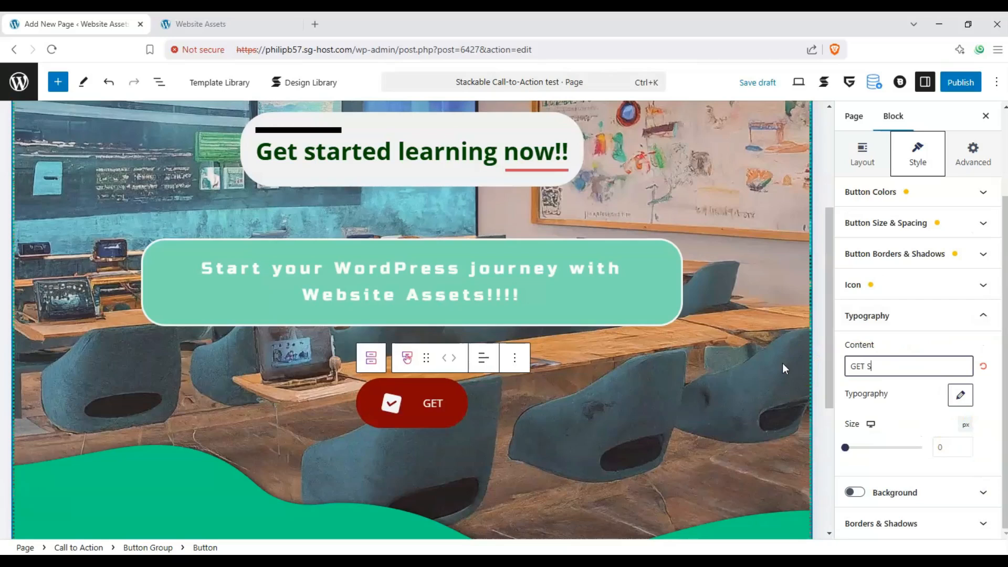
{"action": "key", "text": "BackSpace"}
{"action": "key", "text": "BackSpace"}
{"action": "key", "text": "BackSpace"}
{"action": "key", "text": "BackSpace"}
{"action": "key", "text": "BackSpace"}
{"action": "key", "text": "BackSpace"}
{"action": "key", "text": "BackSpace"}
{"action": "key", "text": "BackSpace"}
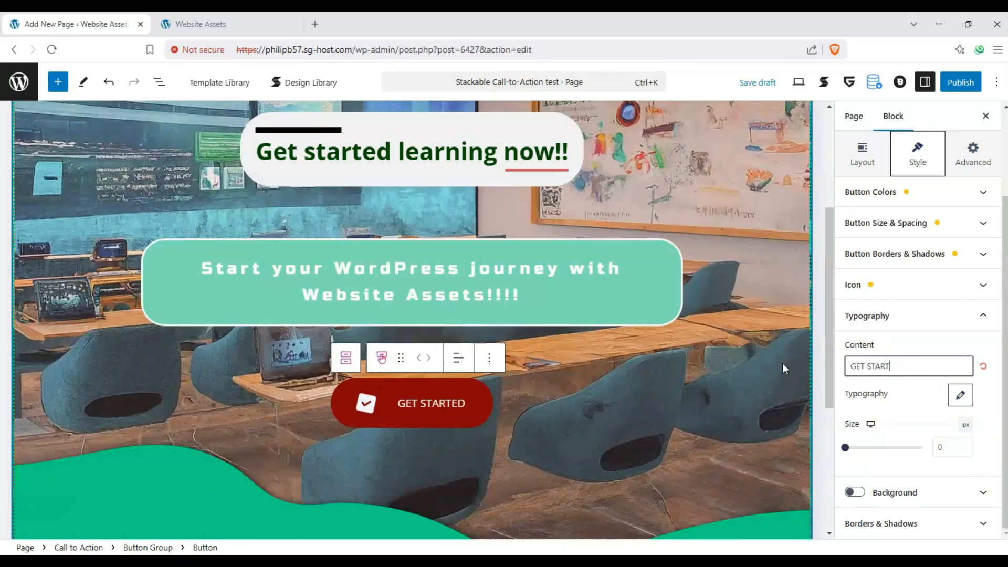
{"action": "key", "text": "BackSpace"}
{"action": "key", "text": "BackSpace"}
{"action": "key", "text": "BackSpace"}
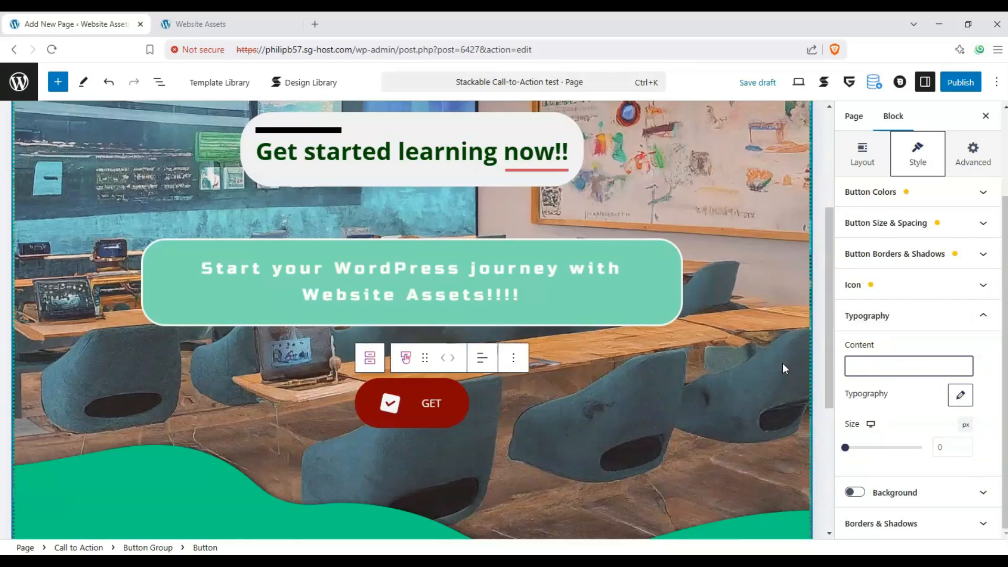
{"action": "type", "text": "I WANT TO KNOW HOW"}
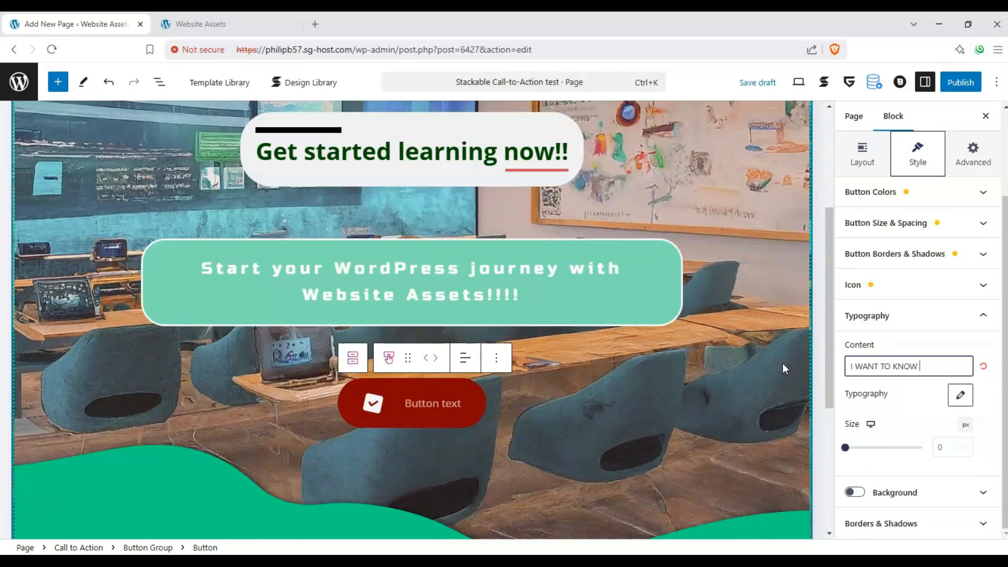
{"action": "key", "text": "BackSpace"}
{"action": "key", "text": "BackSpace"}
{"action": "type", "text": "OW!!!"}
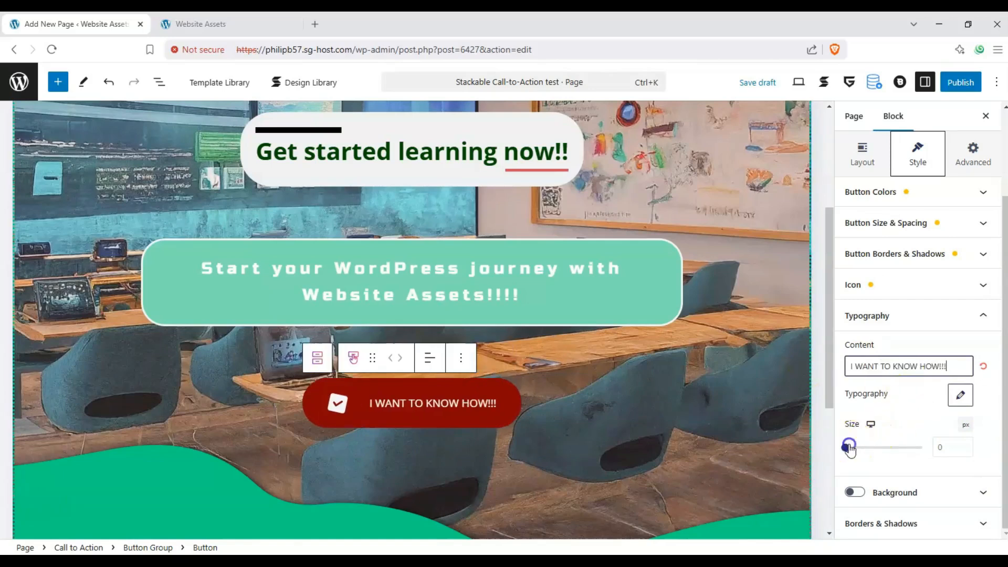
{"action": "mouse_move", "coordinate": [846, 447]}
{"action": "left_mouse_down"}
{"action": "mouse_move", "coordinate": [867, 448]}
{"action": "mouse_move", "coordinate": [854, 448]}
{"action": "left_mouse_up"}
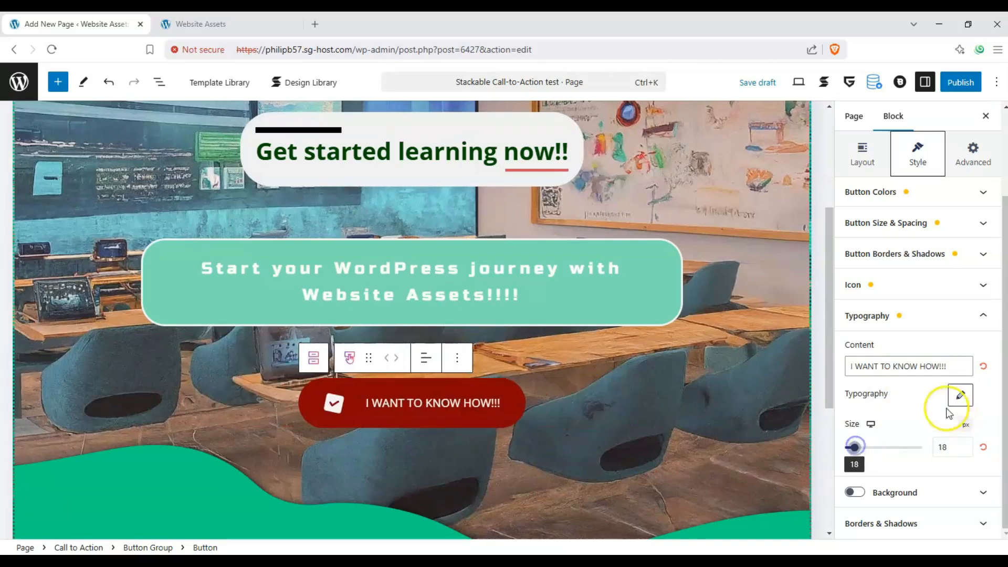
Set the button text's font family to Afacad Flux and its size to 32 px
{"action": "left_click", "coordinate": [960, 395]}
{"action": "left_click", "coordinate": [849, 123]}
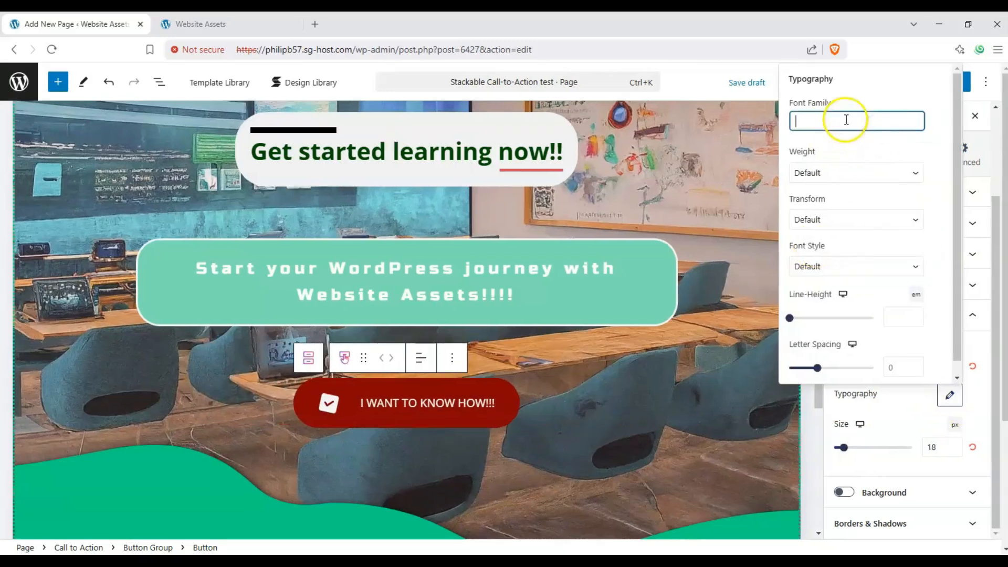
{"action": "scroll", "coordinate": [846, 205], "scroll_direction": "down", "scroll_amount": 5}
{"action": "scroll", "coordinate": [854, 218], "scroll_direction": "down", "scroll_amount": 2}
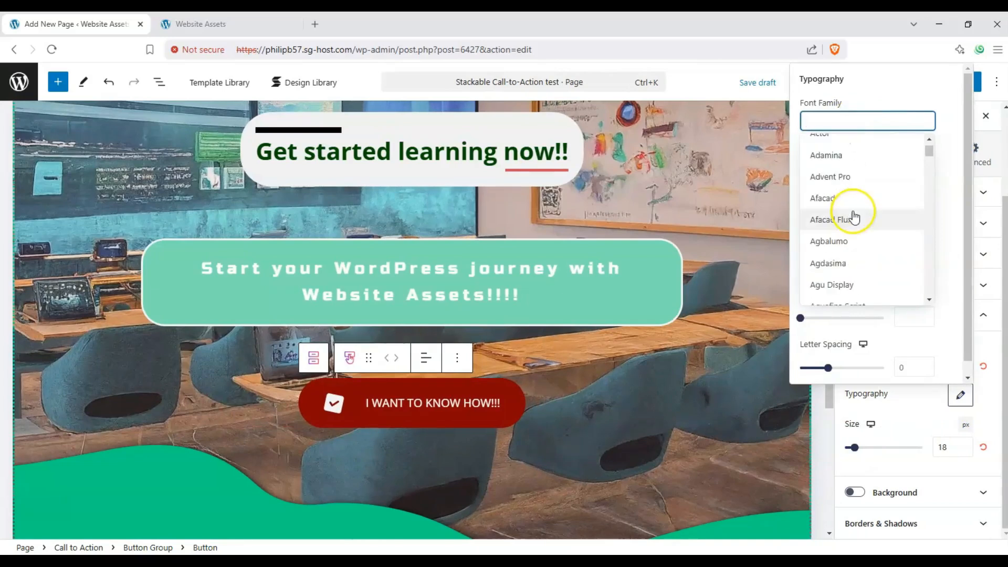
{"action": "left_click", "coordinate": [853, 217]}
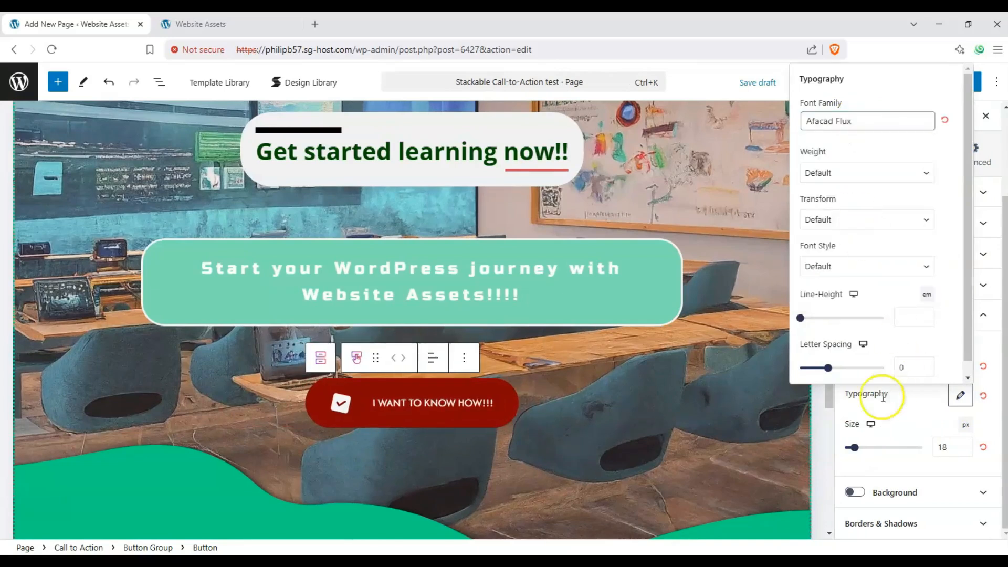
{"action": "left_click", "coordinate": [861, 449]}
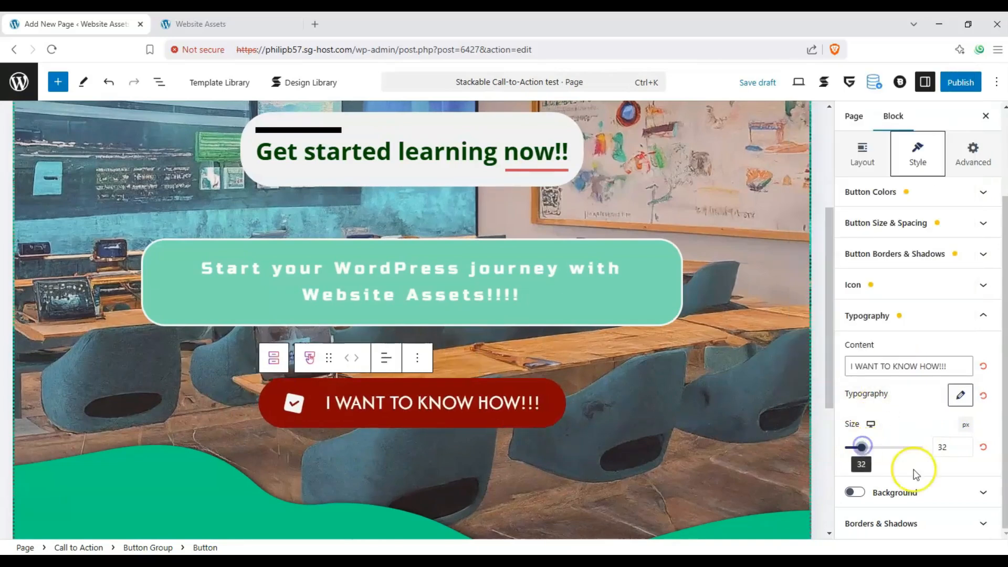
Set the border radius to 0 in the button block's general borders and shadows settings
{"action": "left_click", "coordinate": [965, 529]}
{"action": "left_click_drag", "start_coordinate": [893, 474], "coordinate": [812, 475]}
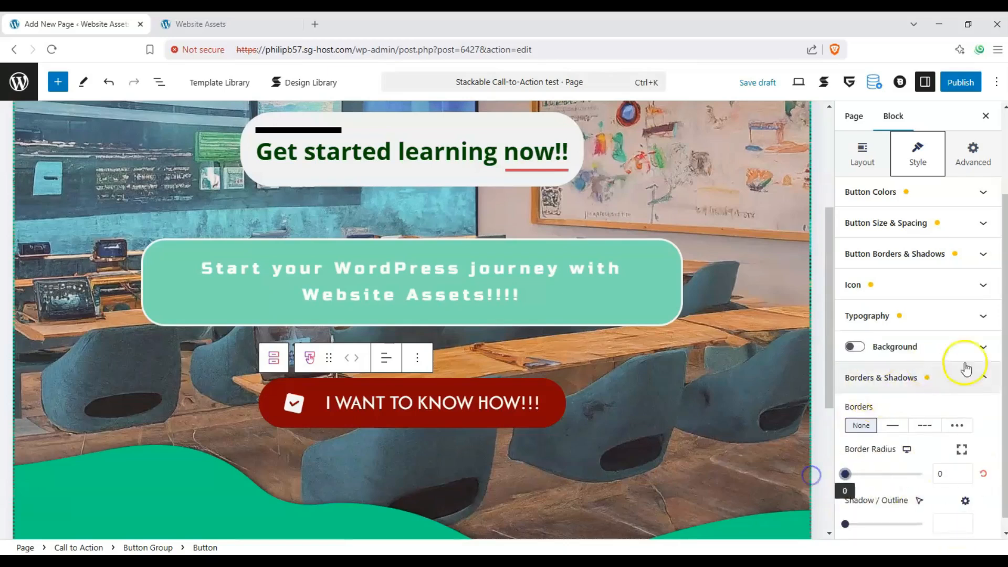
{"action": "left_click", "coordinate": [966, 369]}
Publish the page after checking the finished call to action, and open the live page in a new tab
{"action": "scroll", "coordinate": [472, 501], "scroll_direction": "up", "scroll_amount": 2}
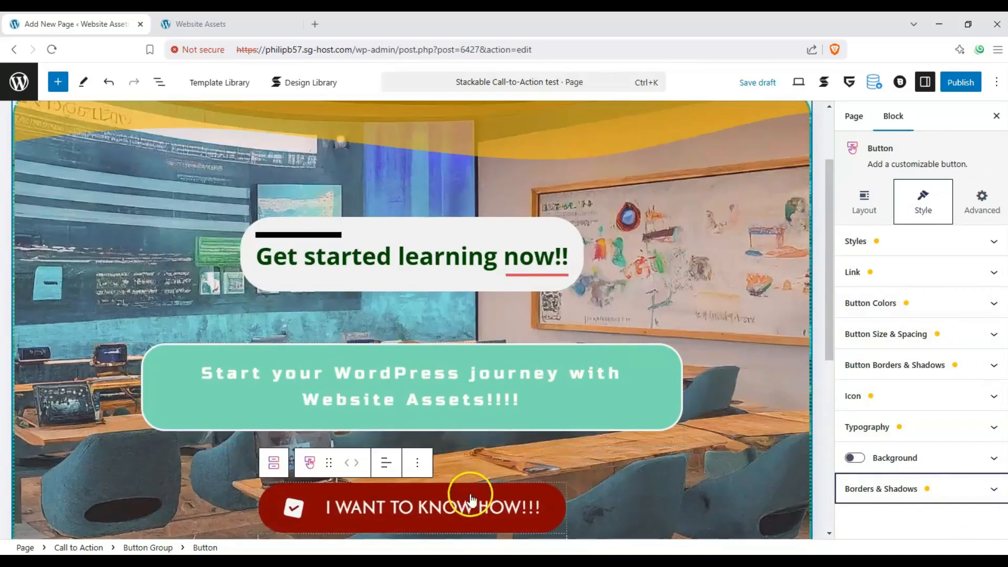
{"action": "scroll", "coordinate": [576, 253], "scroll_direction": "up", "scroll_amount": 2}
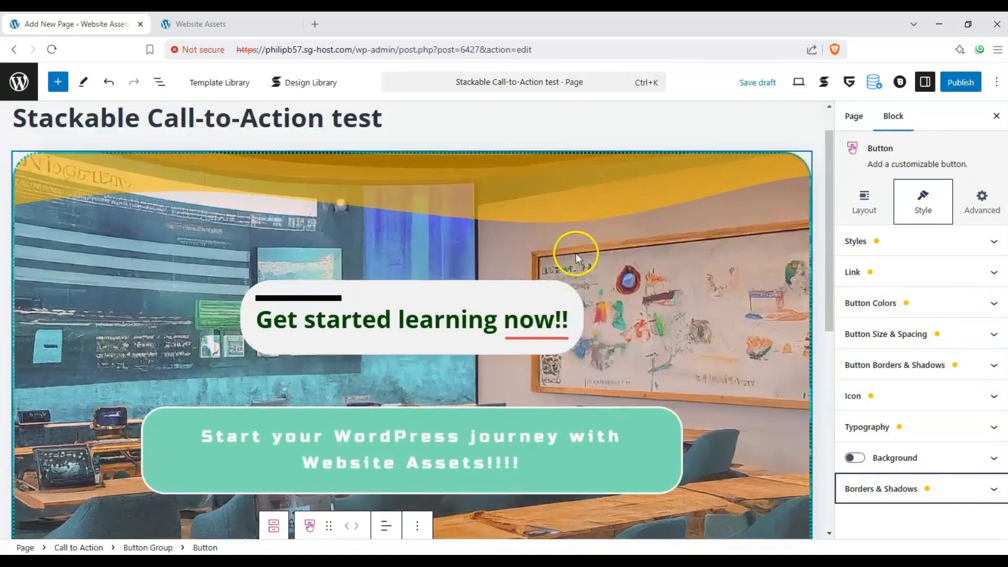
{"action": "scroll", "coordinate": [575, 253], "scroll_direction": "down", "scroll_amount": 5}
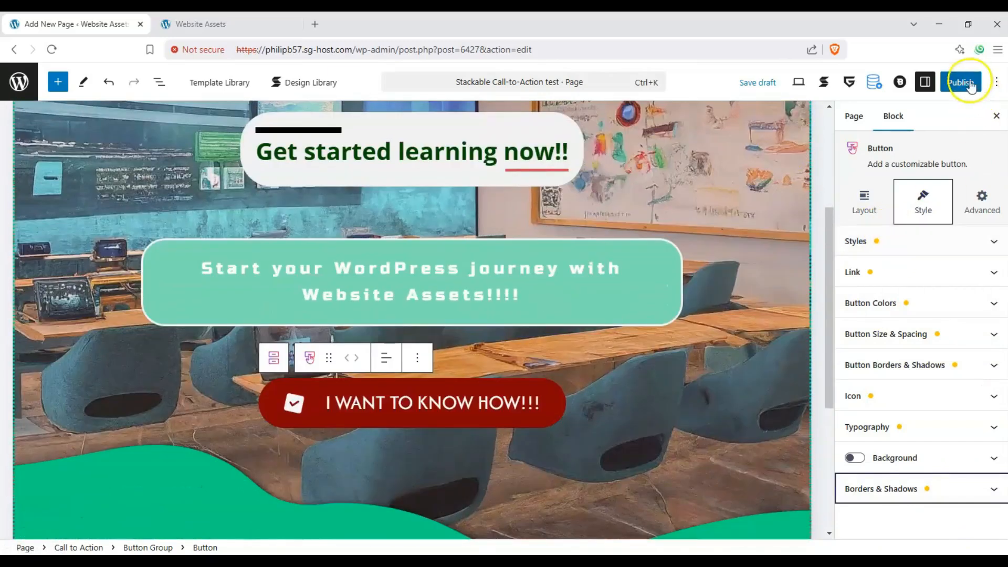
{"action": "scroll", "coordinate": [452, 213], "scroll_direction": "up", "scroll_amount": 4}
{"action": "scroll", "coordinate": [284, 239], "scroll_direction": "down", "scroll_amount": 2}
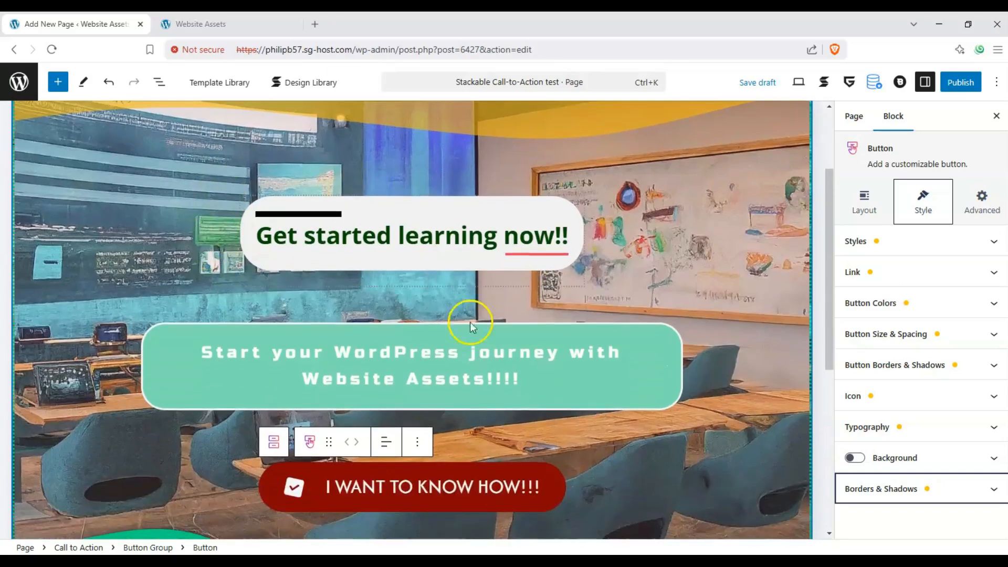
{"action": "scroll", "coordinate": [485, 320], "scroll_direction": "down", "scroll_amount": 2}
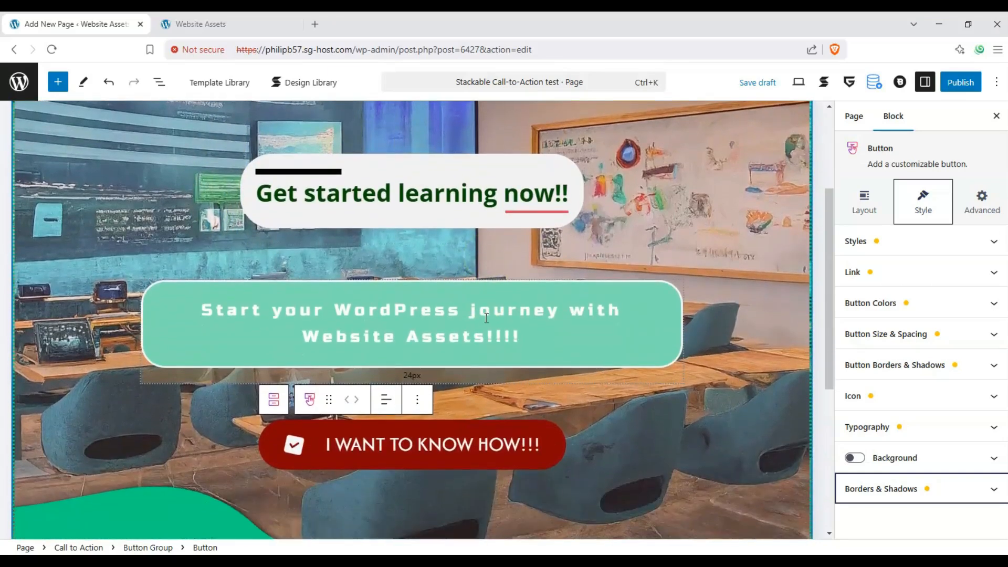
{"action": "left_click", "coordinate": [960, 85]}
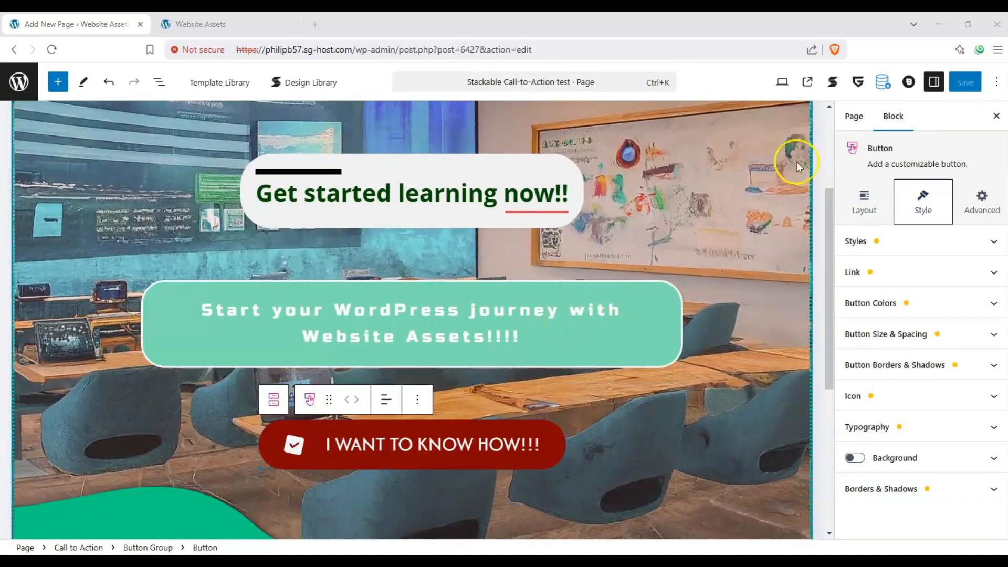
{"action": "left_click", "coordinate": [806, 83]}
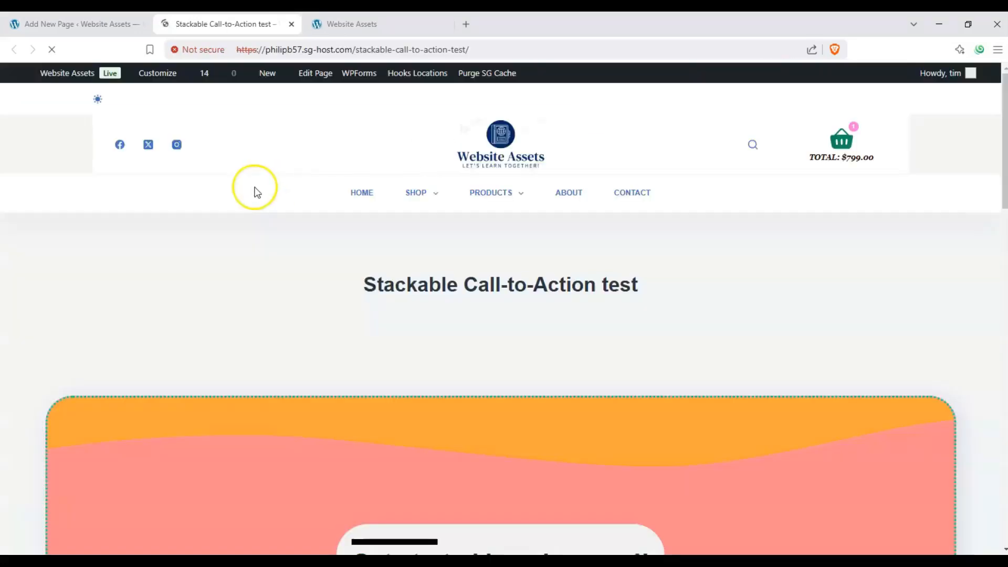
Inspect the call to action on the published page, test its button's link, and return to the test page
{"action": "scroll", "coordinate": [247, 188], "scroll_direction": "down", "scroll_amount": 8}
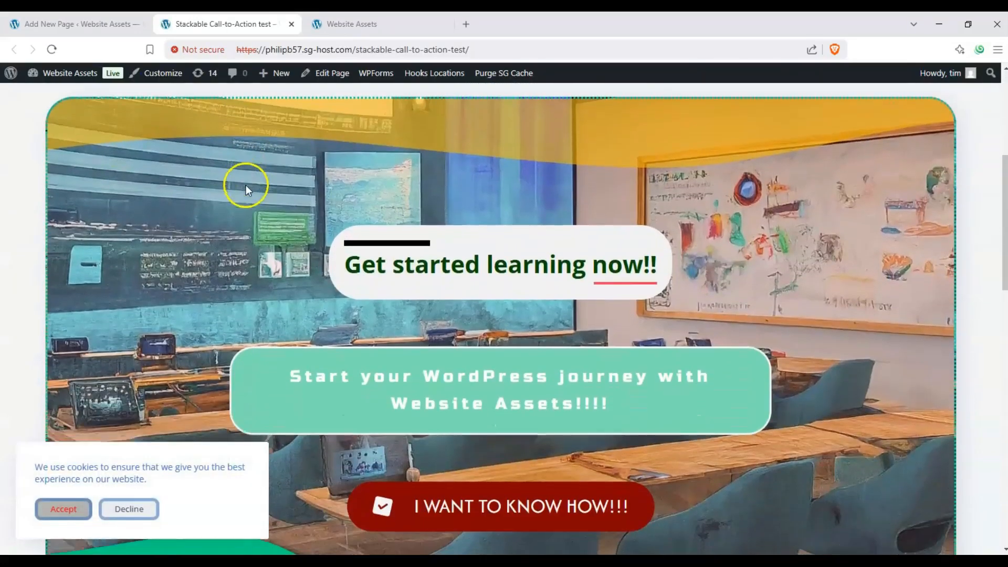
{"action": "scroll", "coordinate": [240, 185], "scroll_direction": "up", "scroll_amount": 4}
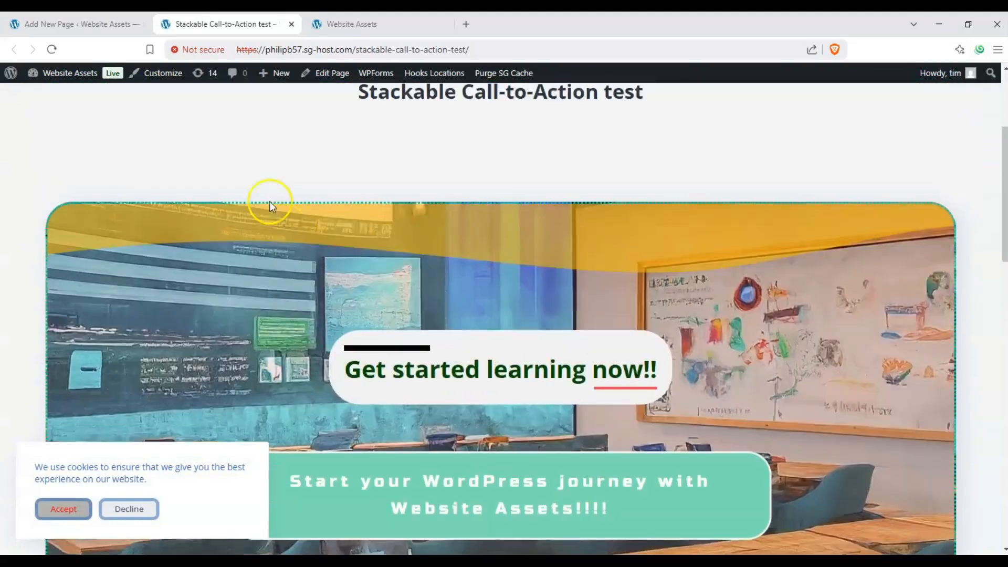
{"action": "scroll", "coordinate": [517, 234], "scroll_direction": "down", "scroll_amount": 3}
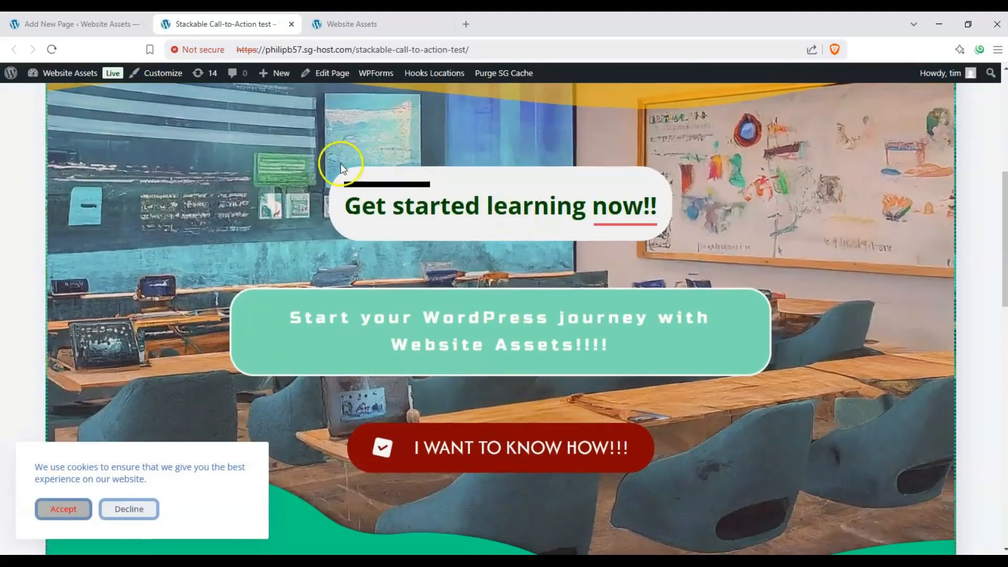
{"action": "scroll", "coordinate": [273, 200], "scroll_direction": "up", "scroll_amount": 2}
{"action": "scroll", "coordinate": [562, 221], "scroll_direction": "down", "scroll_amount": 1}
{"action": "scroll", "coordinate": [385, 242], "scroll_direction": "down", "scroll_amount": 1}
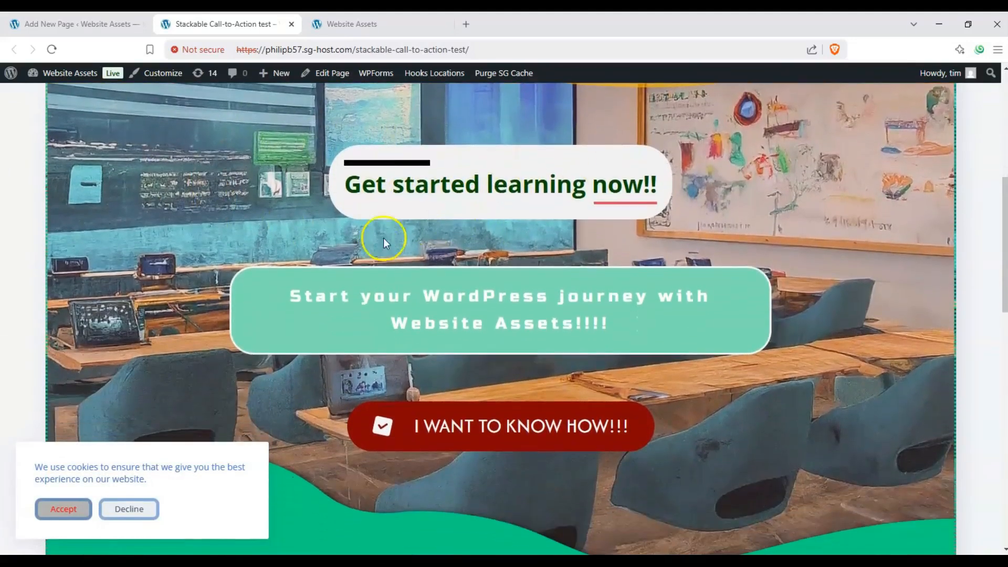
{"action": "scroll", "coordinate": [376, 315], "scroll_direction": "down", "scroll_amount": 1}
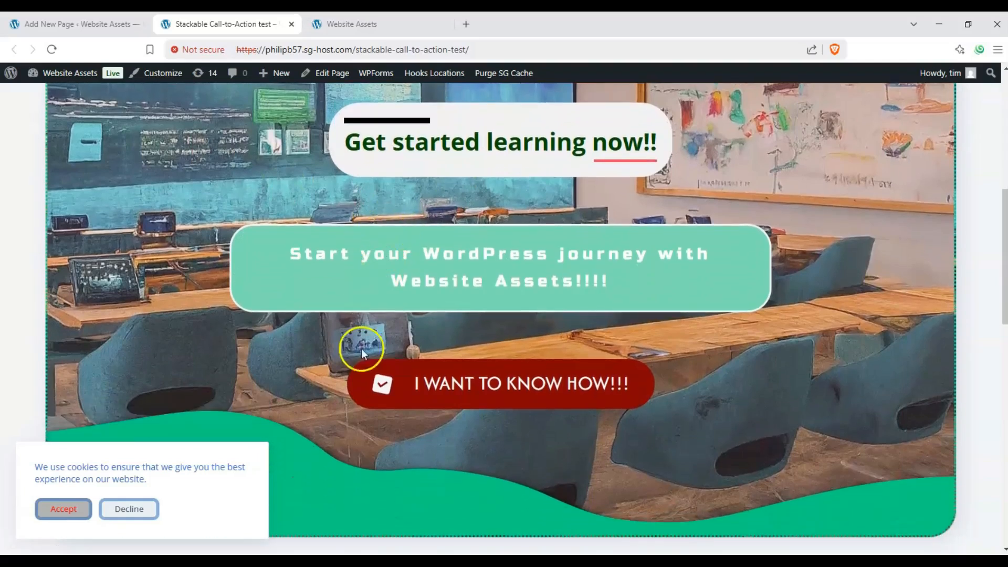
{"action": "left_click", "coordinate": [462, 388]}
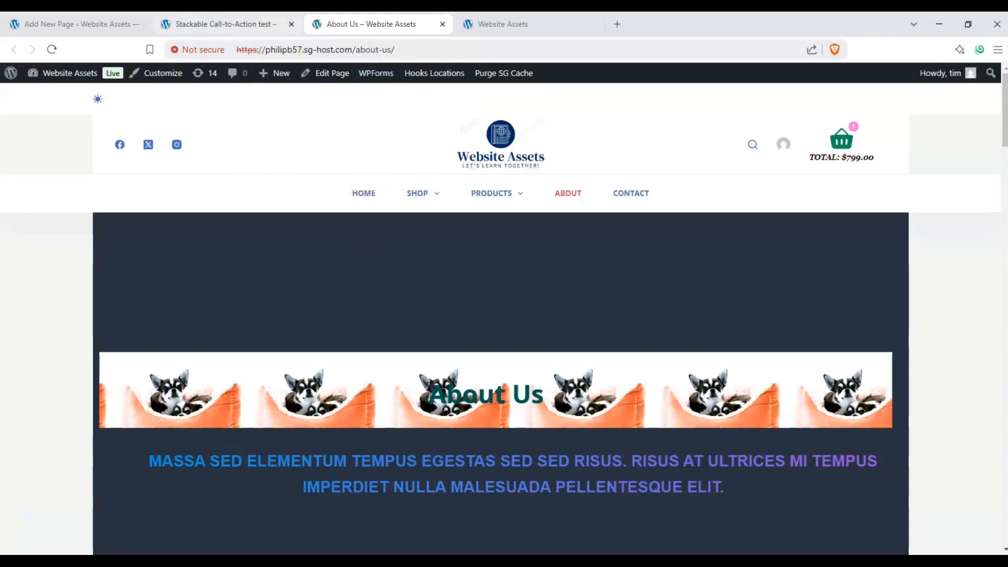
{"action": "left_click", "coordinate": [266, 24]}
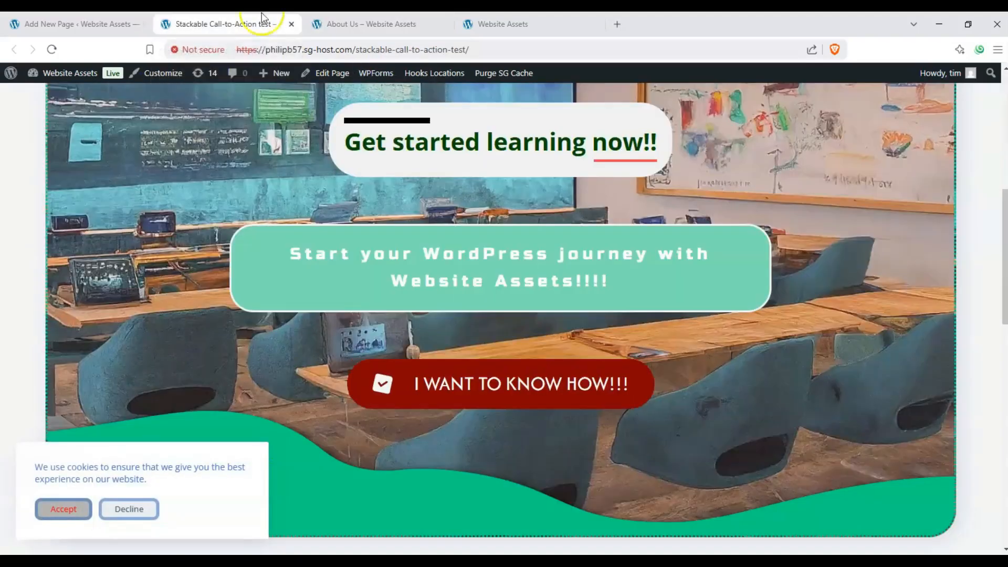
{"action": "scroll", "coordinate": [203, 220], "scroll_direction": "up", "scroll_amount": 5}
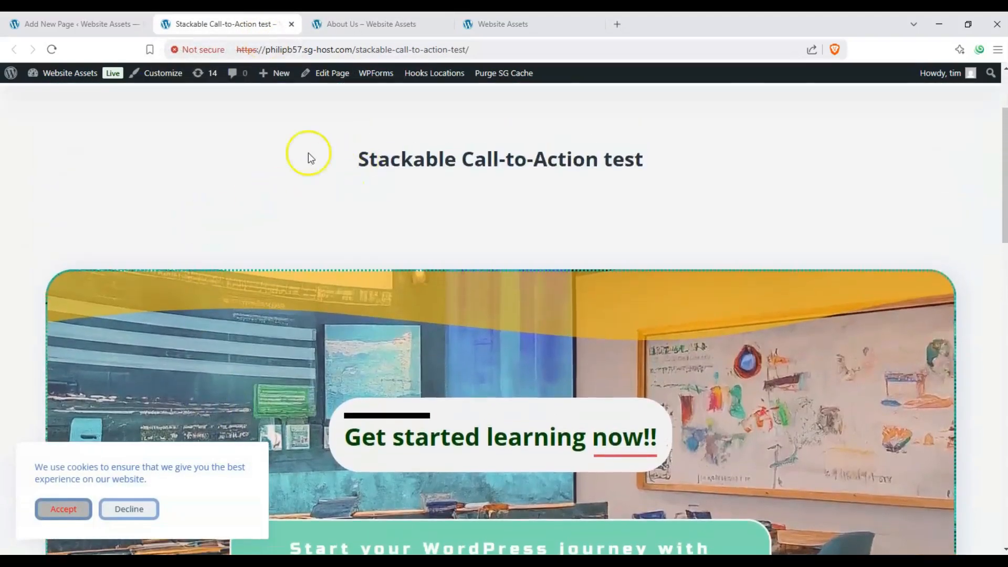
{"action": "left_click_drag", "start_coordinate": [308, 153], "coordinate": [648, 182]}
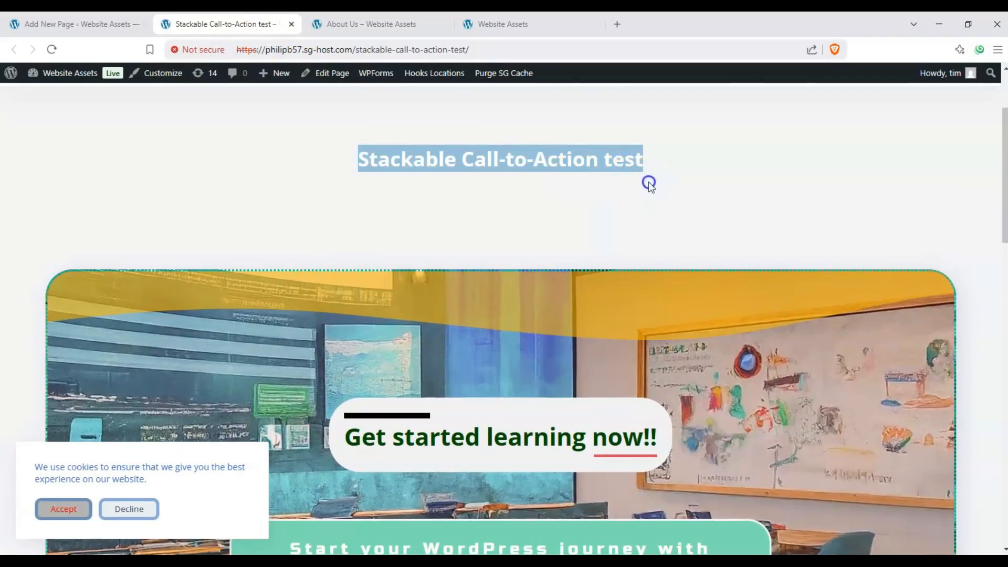
{"action": "scroll", "coordinate": [462, 231], "scroll_direction": "down", "scroll_amount": 5}
{"action": "scroll", "coordinate": [250, 244], "scroll_direction": "up", "scroll_amount": 1}
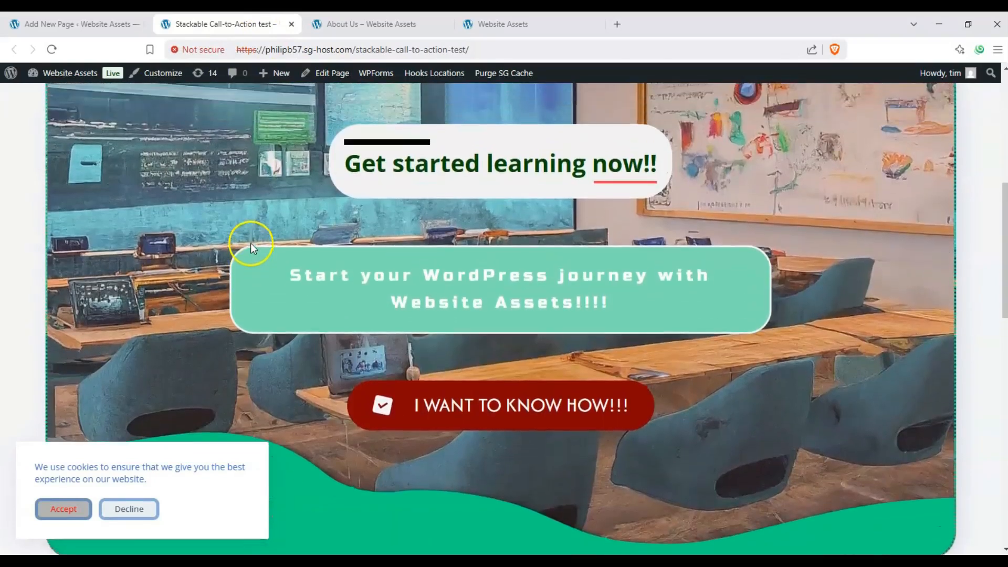
{"action": "scroll", "coordinate": [246, 244], "scroll_direction": "down", "scroll_amount": 1}
{"action": "scroll", "coordinate": [231, 251], "scroll_direction": "up", "scroll_amount": 2}
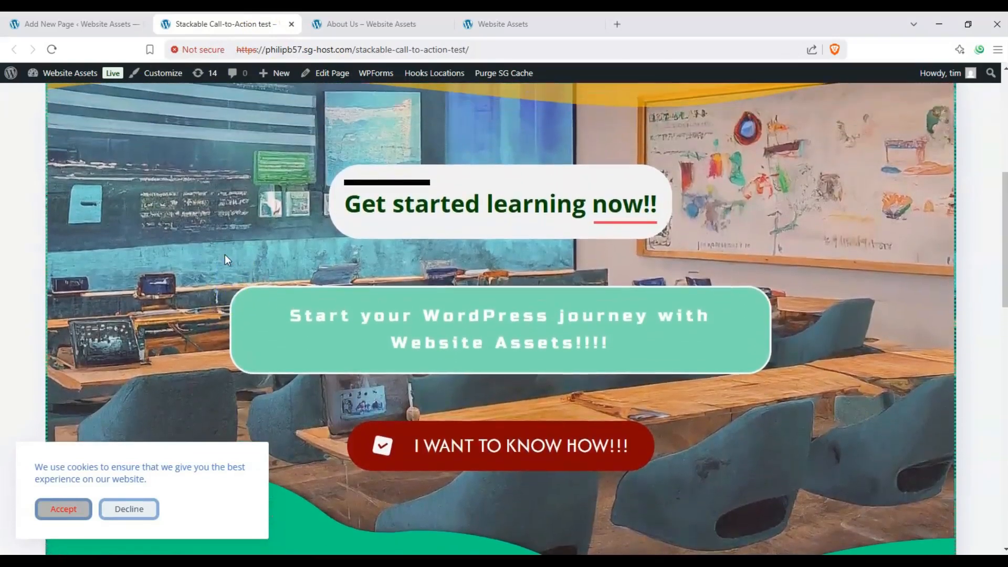
{"action": "scroll", "coordinate": [225, 254], "scroll_direction": "down", "scroll_amount": 1}
{"action": "scroll", "coordinate": [225, 255], "scroll_direction": "up", "scroll_amount": 2}
{"action": "scroll", "coordinate": [225, 255], "scroll_direction": "down", "scroll_amount": 2}
{"action": "scroll", "coordinate": [225, 256], "scroll_direction": "up", "scroll_amount": 2}
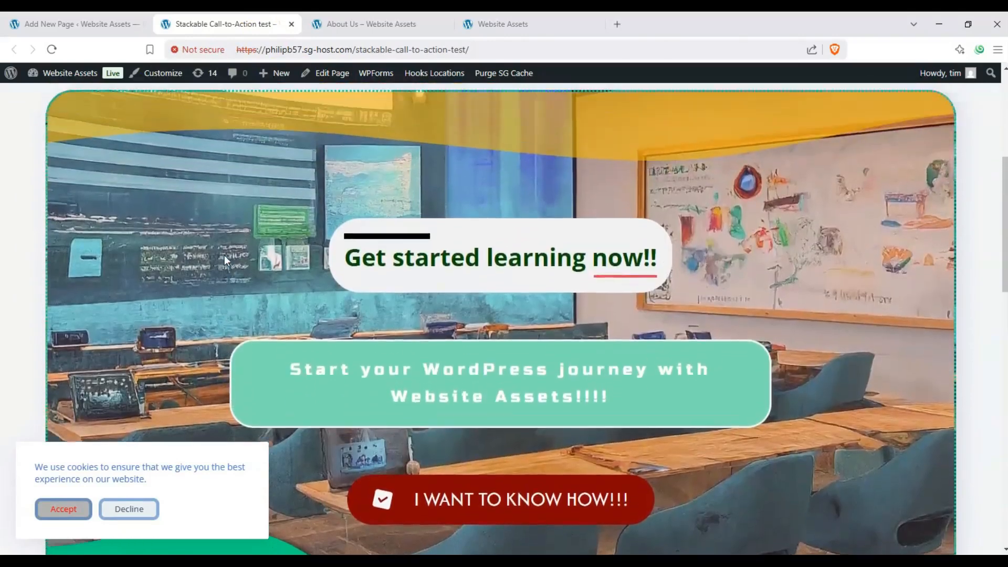
{"action": "scroll", "coordinate": [224, 256], "scroll_direction": "down", "scroll_amount": 2}
{"action": "scroll", "coordinate": [222, 258], "scroll_direction": "up", "scroll_amount": 2}
{"action": "scroll", "coordinate": [223, 257], "scroll_direction": "down", "scroll_amount": 2}
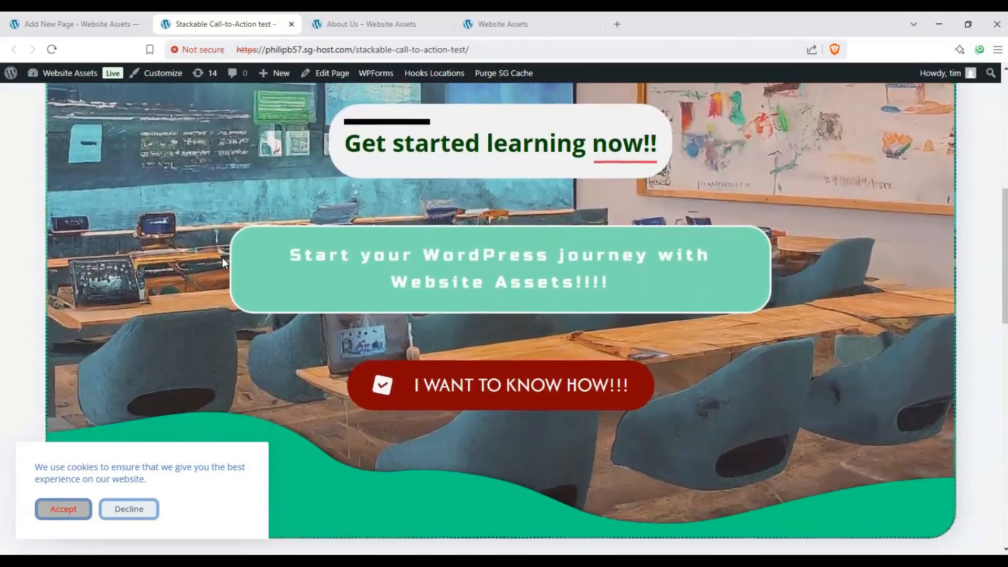
{"action": "scroll", "coordinate": [222, 258], "scroll_direction": "up", "scroll_amount": 1}
{"action": "scroll", "coordinate": [222, 260], "scroll_direction": "down", "scroll_amount": 1}
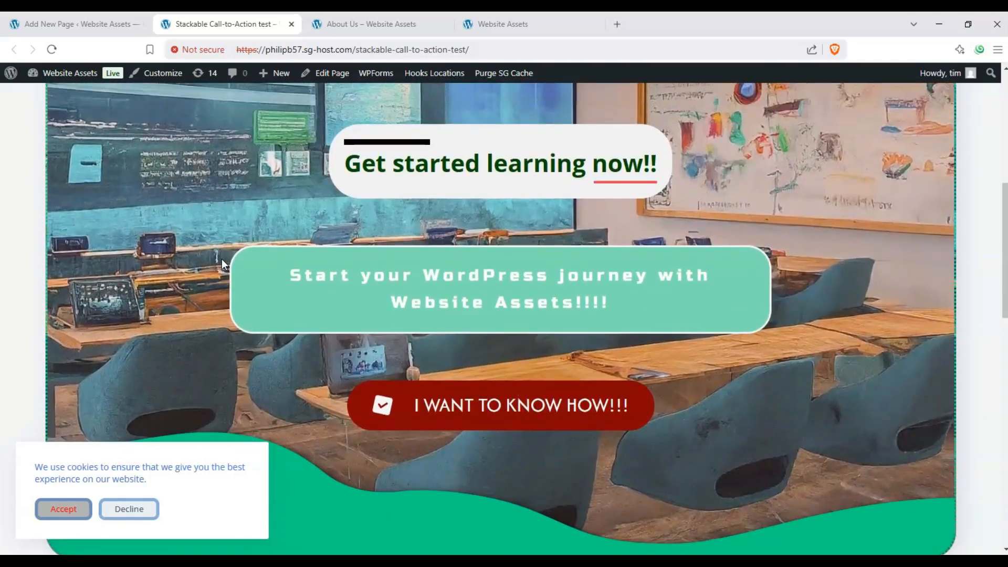